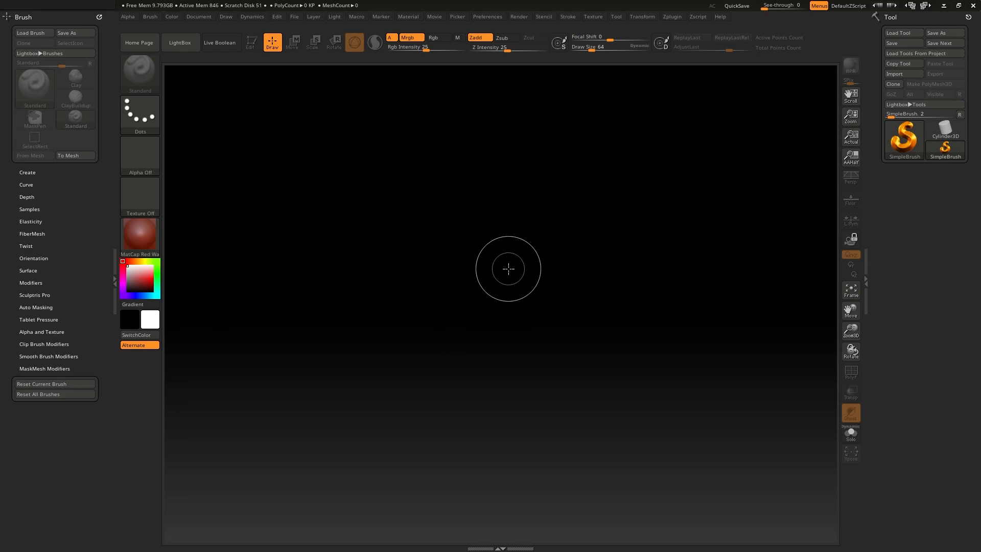
Place a Cylinder3D primitive on the canvas, enable Edit mode and convert it to a PolyMesh3D
click(904, 139)
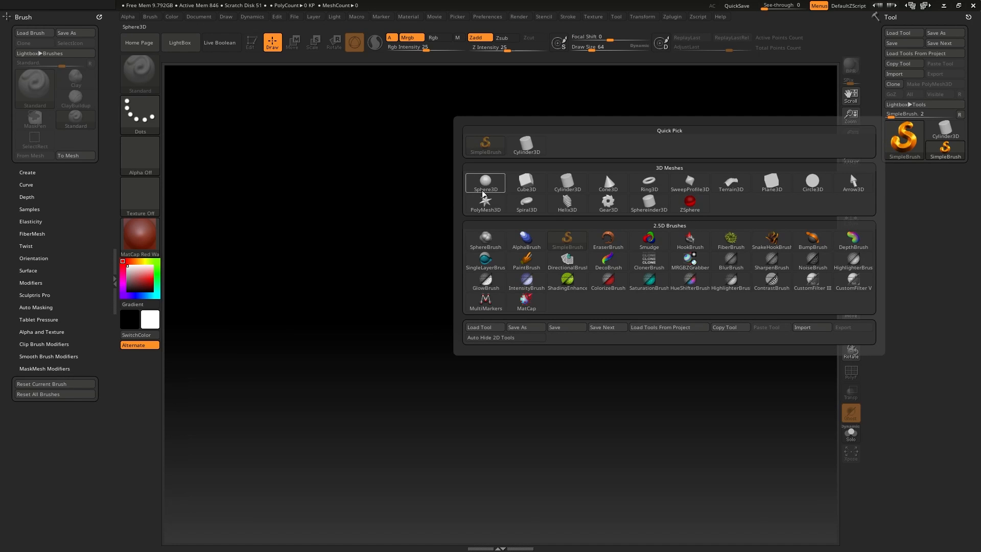
click(567, 182)
drag(531, 299, 530, 367)
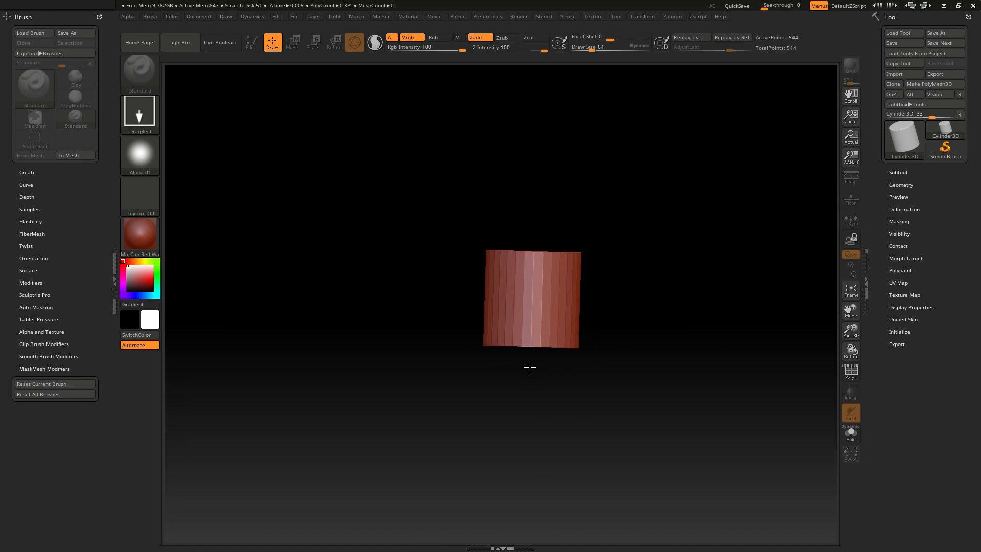
key(t)
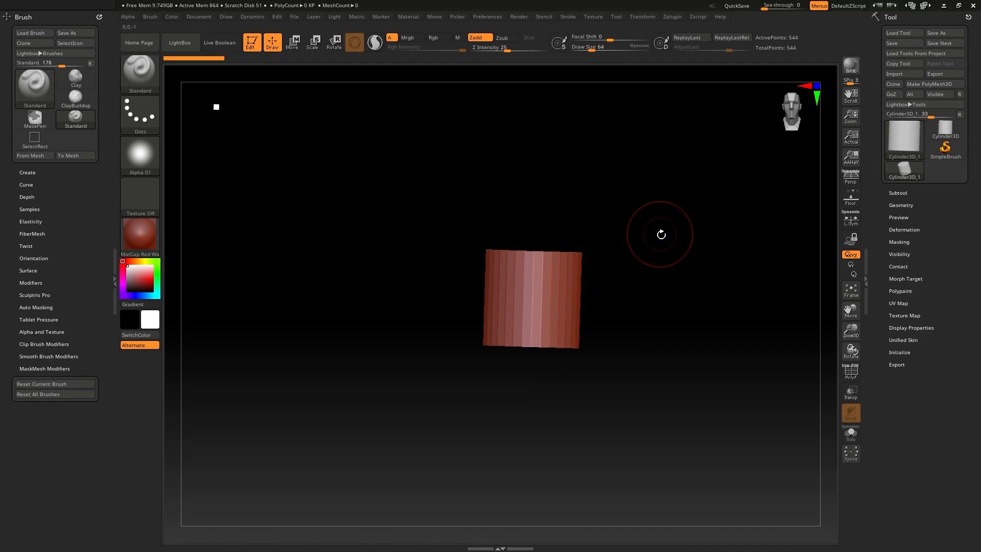
shift+drag(661, 234, 588, 153)
click(935, 84)
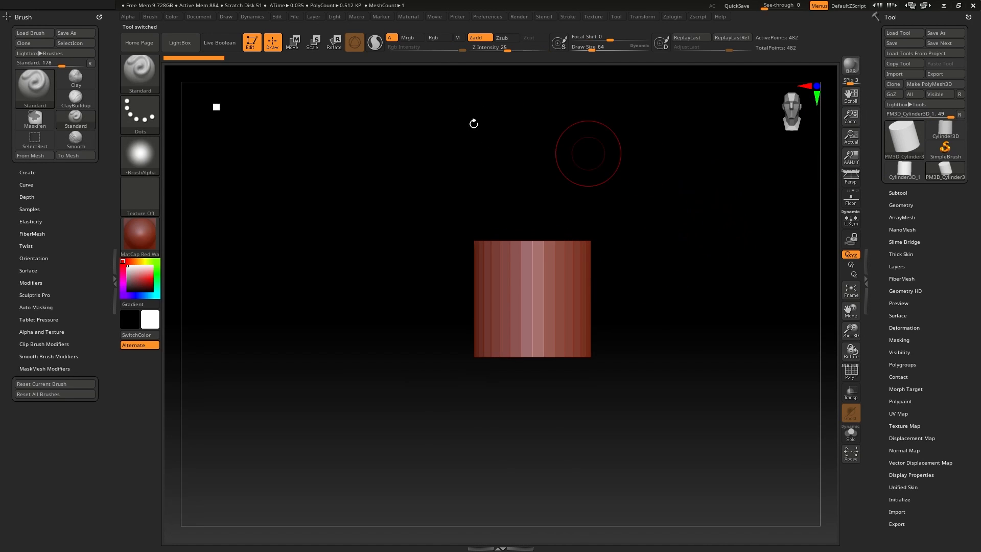
Scale the cylinder down along its Y axis into a flatter disc and return to Draw mode
key(w)
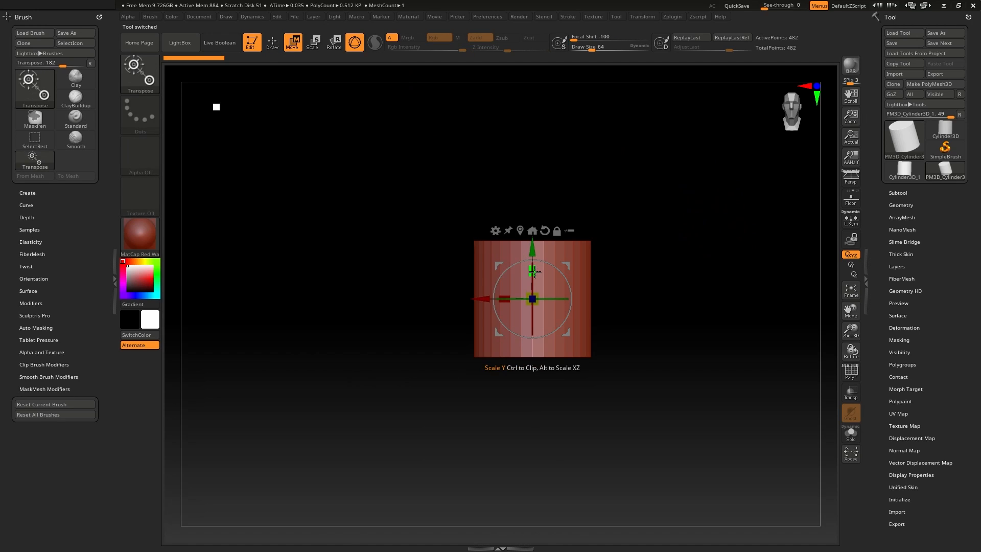
drag(533, 271, 533, 289)
drag(657, 217, 606, 237)
click(274, 41)
mouse_move(602, 189)
alt+mouse_down()
mouse_move(635, 236)
mouse_move(660, 214)
mouse_move(659, 265)
mouse_move(661, 232)
alt+mouse_up()
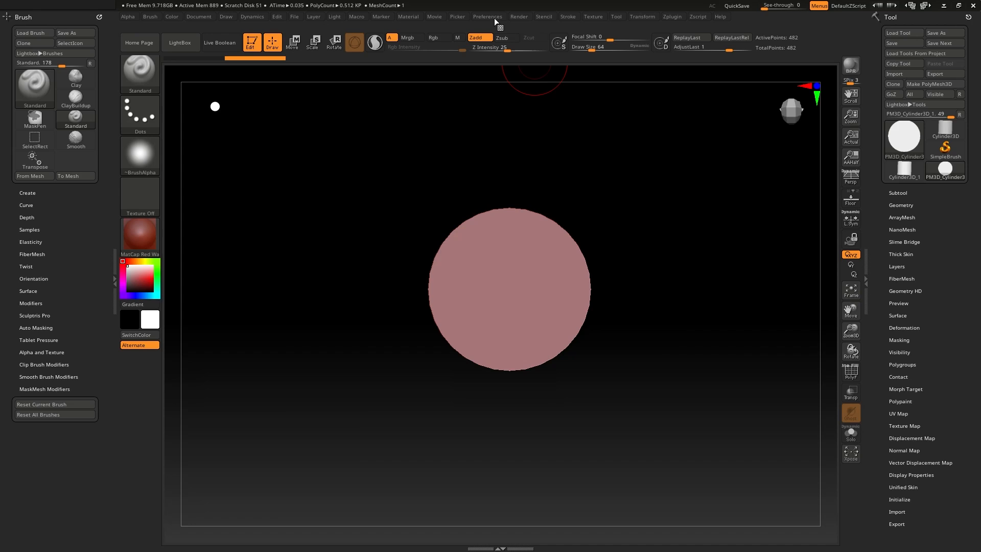
Hide the Brush palette tray and load the AK_HardSurface_02 Spotlight file from LightBox
click(593, 17)
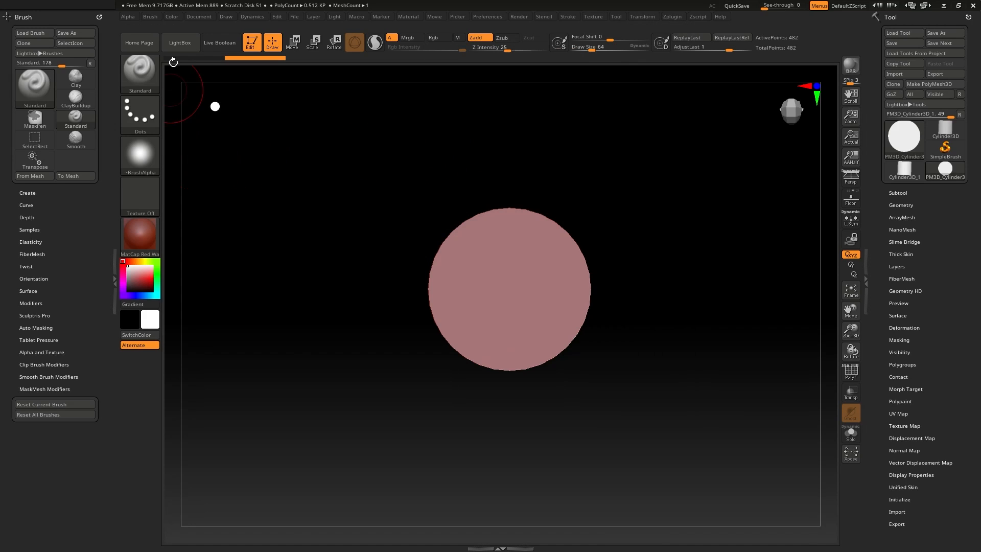
click(110, 275)
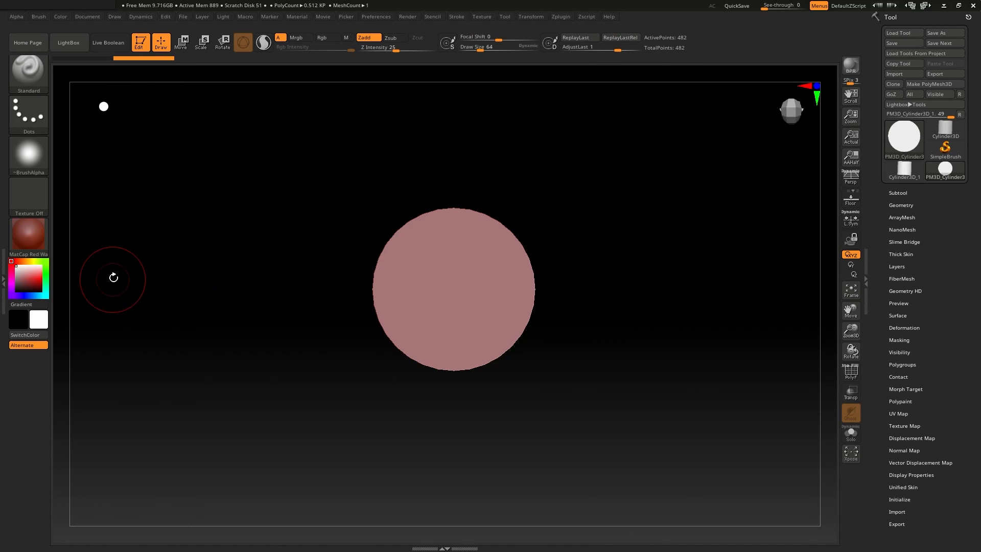
click(15, 17)
click(76, 51)
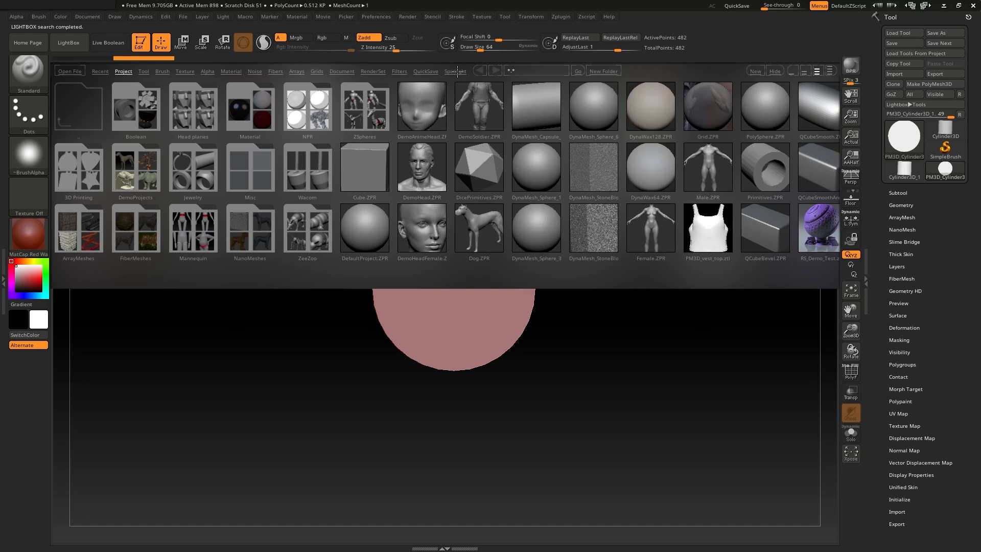
click(456, 72)
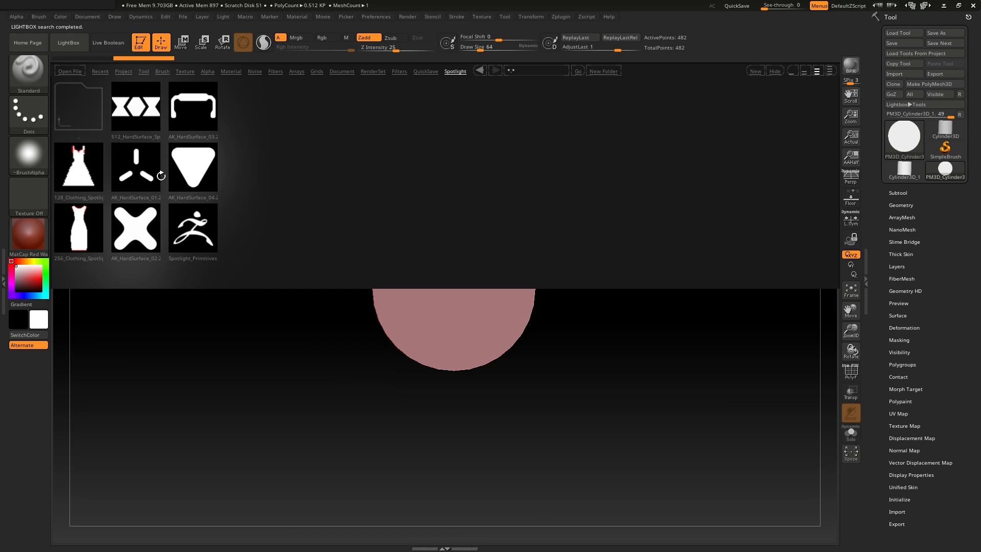
double_click(138, 232)
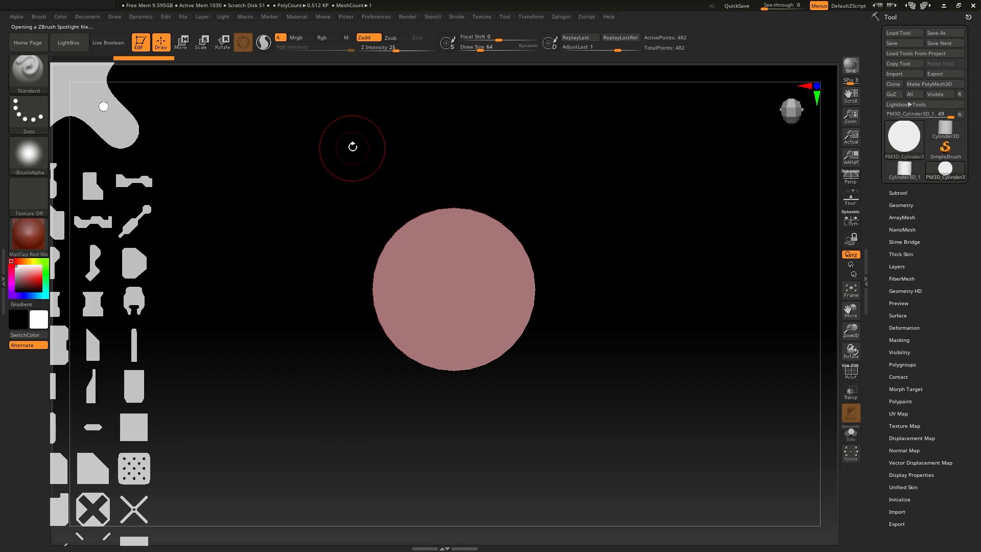
Turn on Spotlight editing and undo a trial move of the large X-shaped image
key(z)
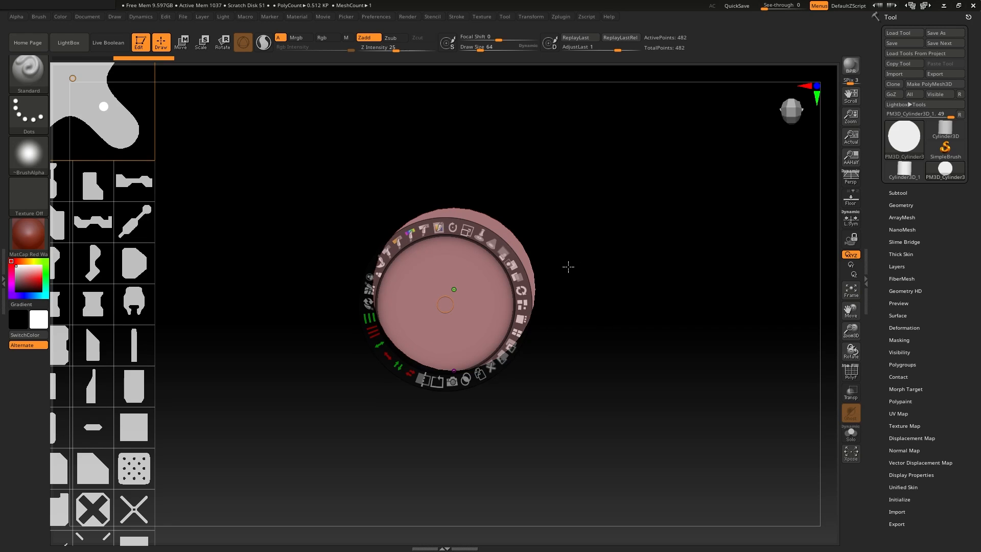
drag(473, 271, 676, 350)
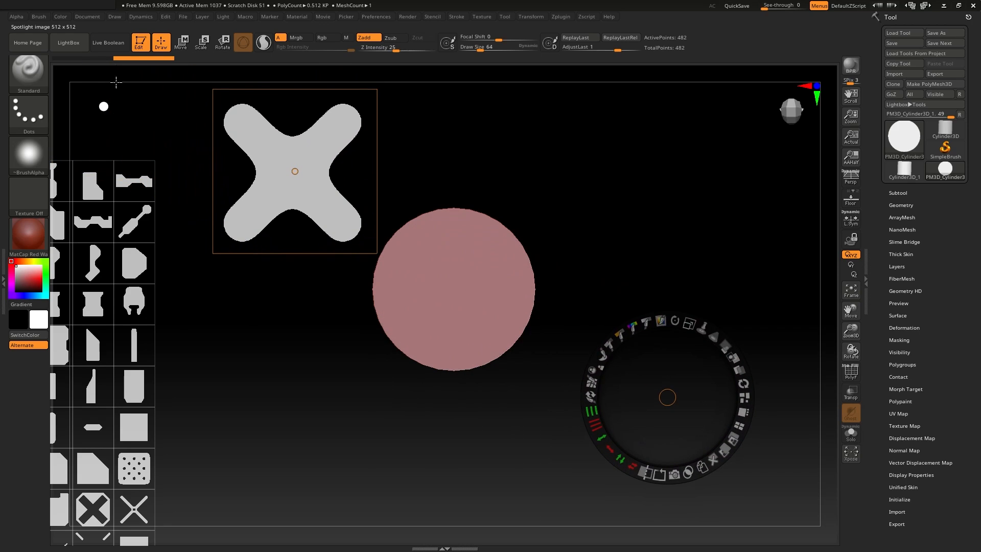
key(ctrl)
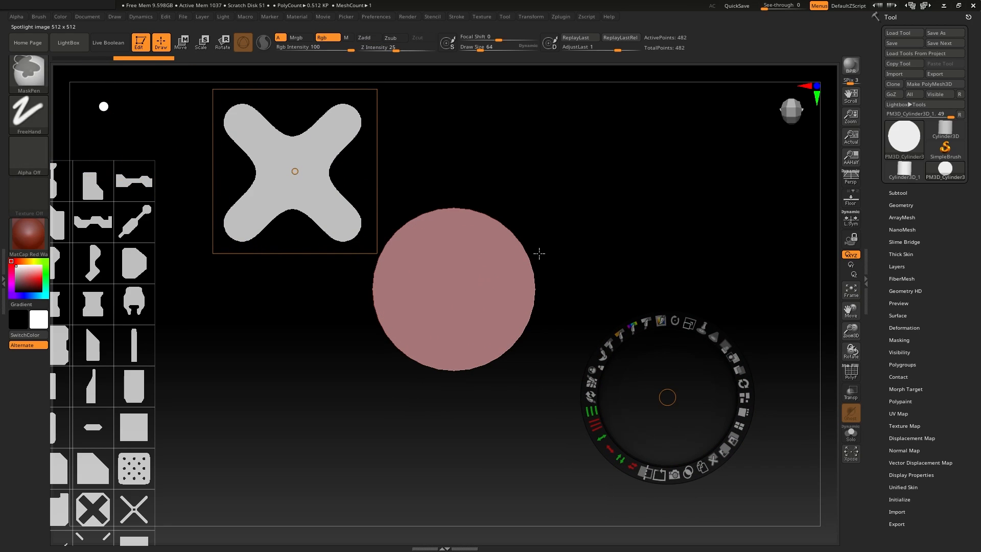
key(ctrl+z)
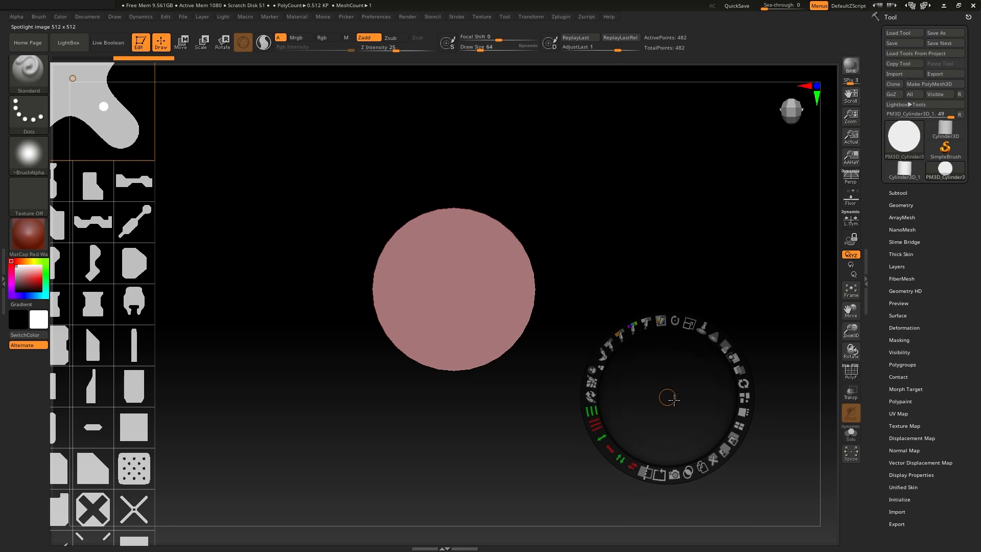
Scale down and reposition the whole Spotlight shape sheet so it fits left of the cylinder, and turn on Pin Spotlight
drag(668, 397, 486, 266)
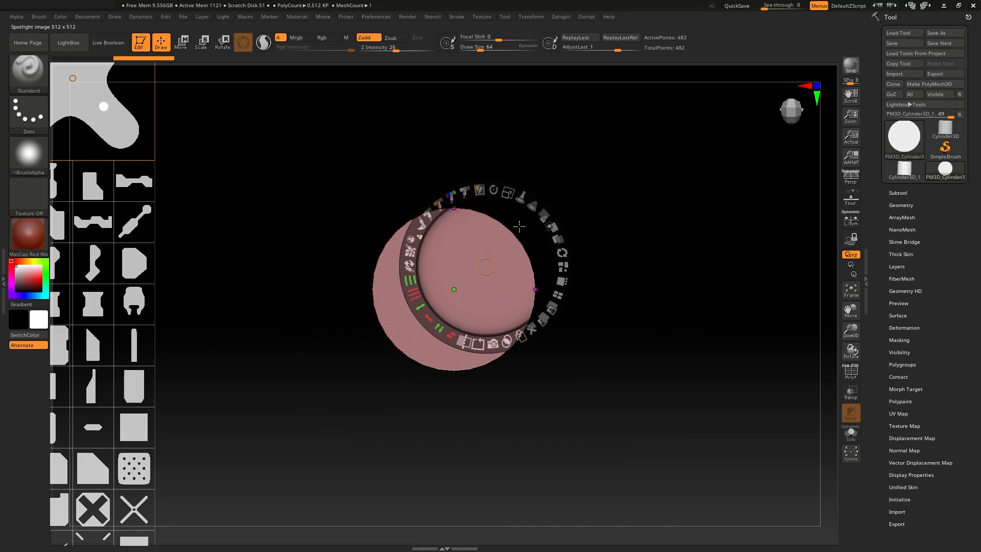
click(713, 187)
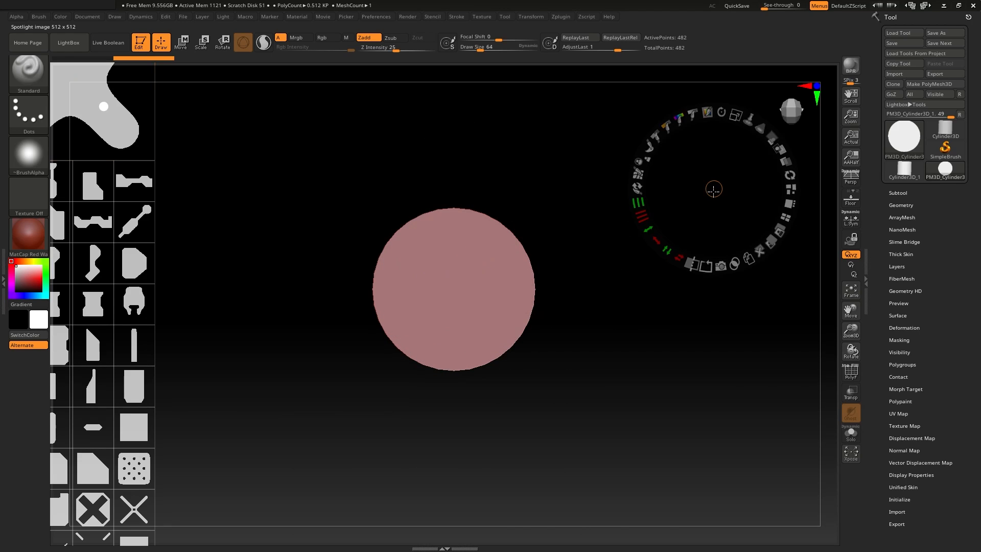
drag(746, 168, 779, 240)
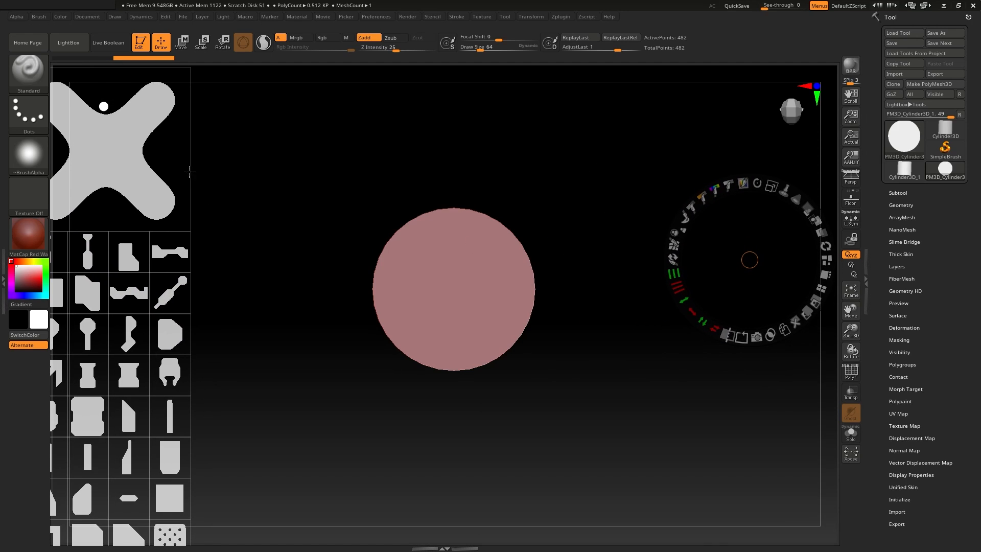
click(334, 205)
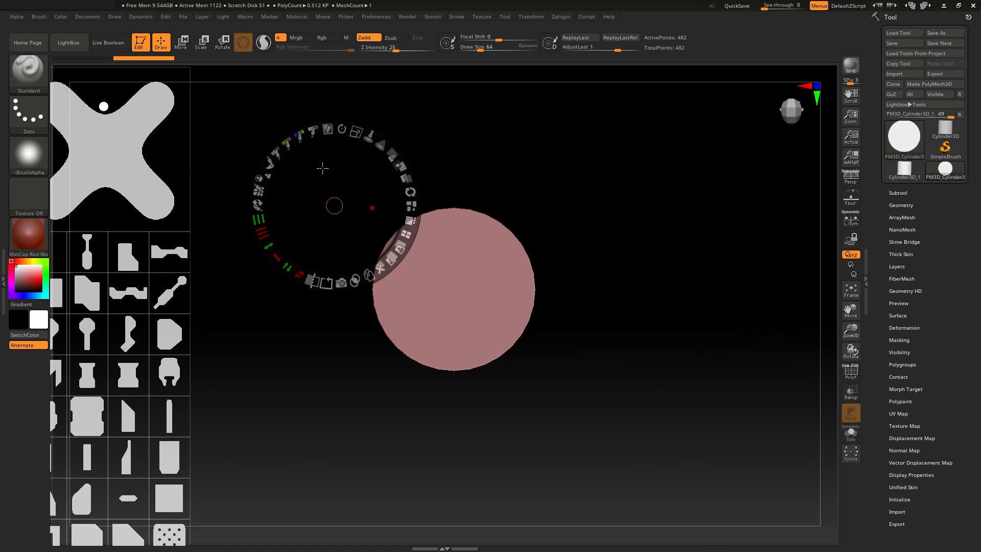
drag(315, 167, 392, 164)
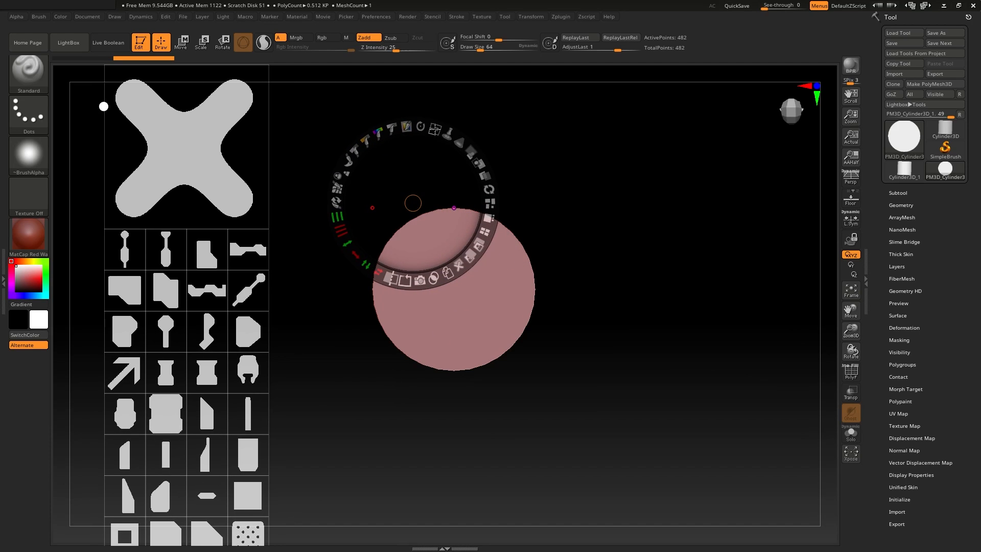
drag(434, 130, 408, 152)
drag(451, 210, 347, 187)
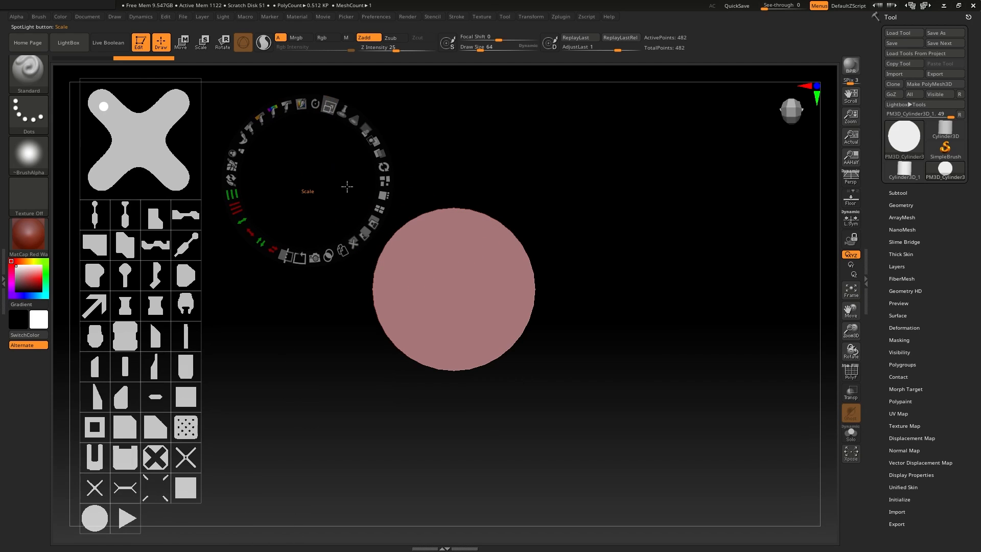
click(347, 113)
drag(329, 156, 359, 355)
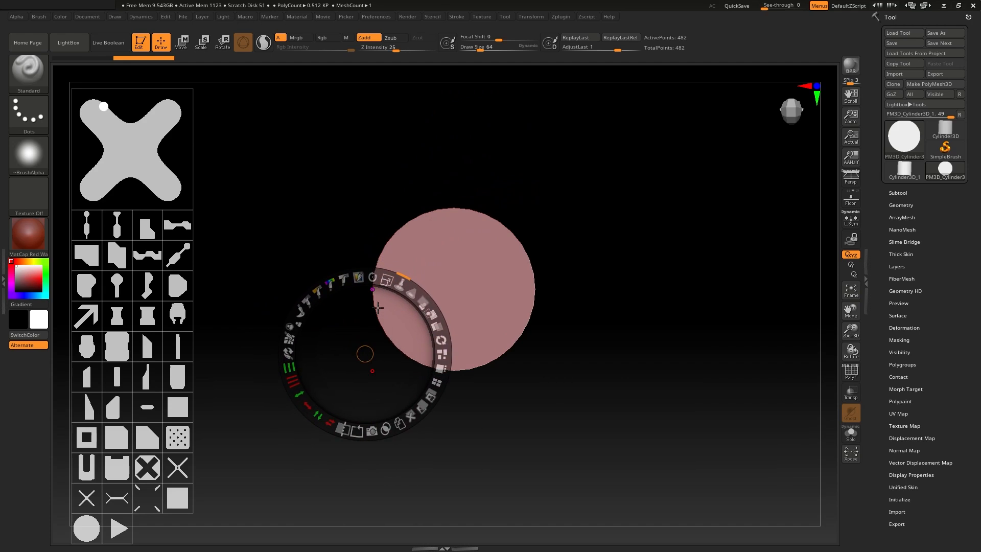
click(176, 157)
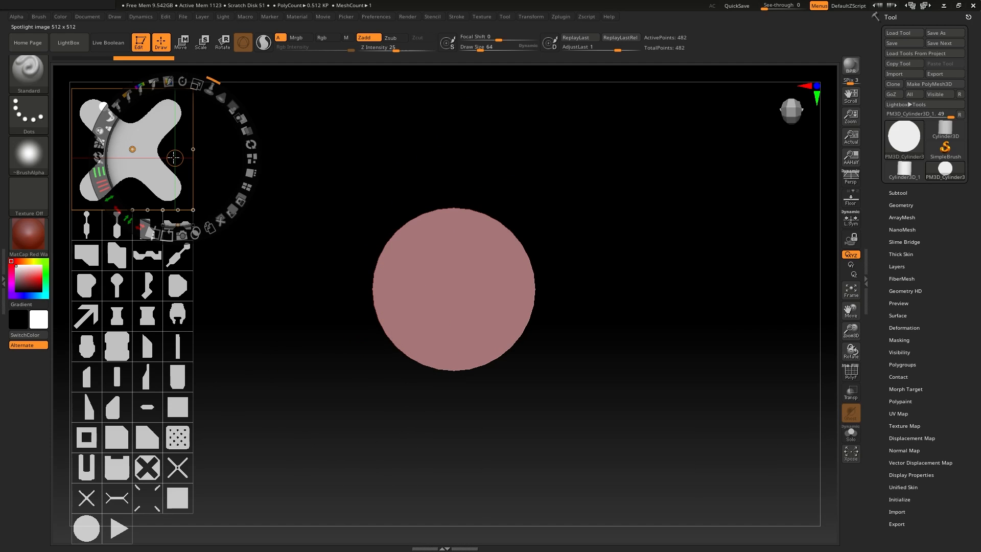
drag(173, 157, 628, 398)
drag(628, 398, 624, 392)
key(ctrl+z)
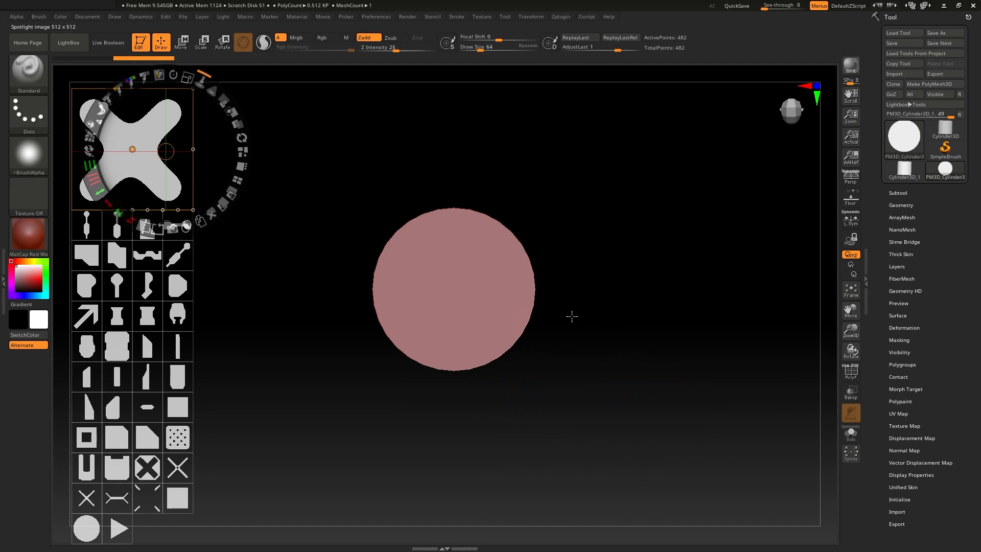
Duplicate the large X-shaped Spotlight image and move the copy out of the shape sheet to the cylinder's right side
click(200, 221)
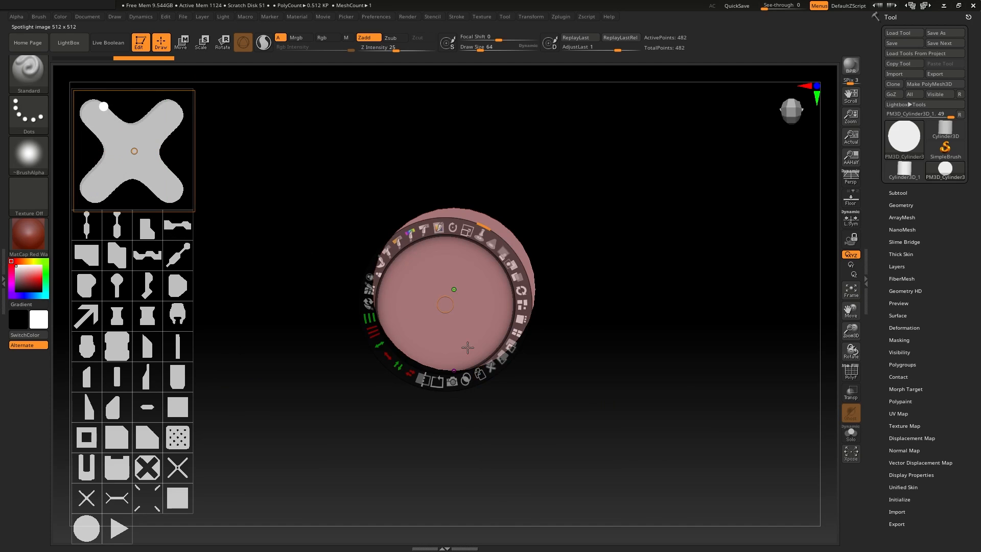
drag(458, 334, 654, 401)
click(342, 223)
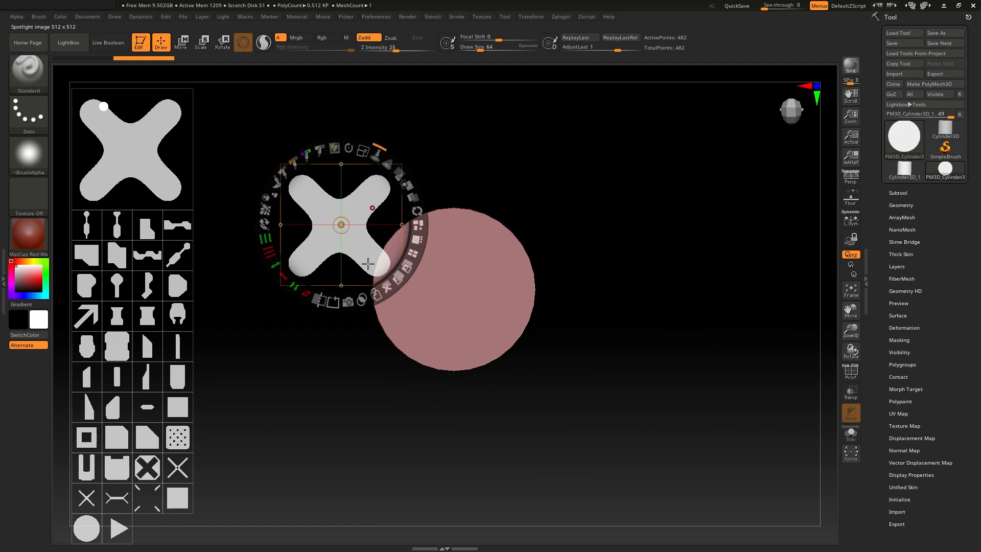
drag(384, 209, 512, 458)
click(650, 357)
Use the Spotlight Delete function, and position the X-shaped copy on the cylinder's right side, slightly above its centre
click(531, 506)
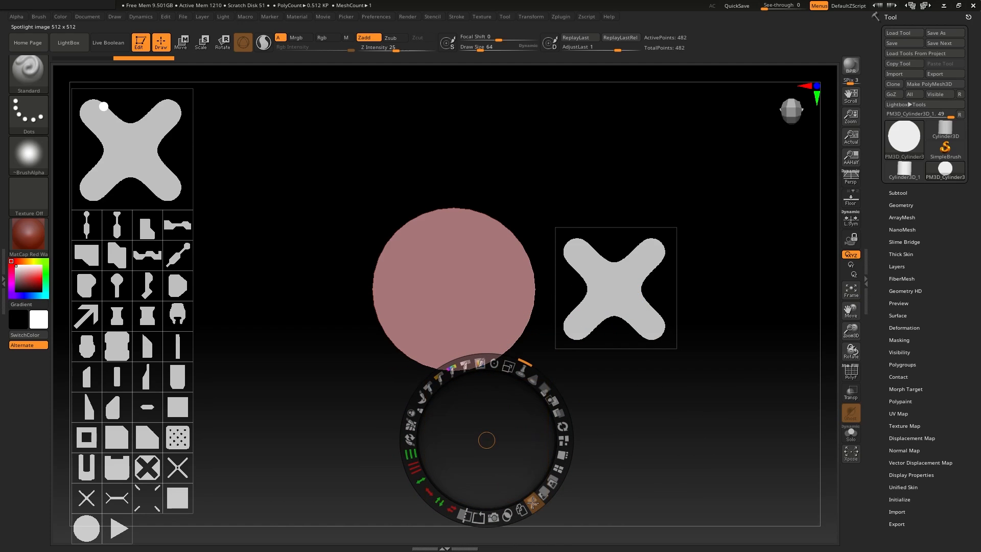
mouse_move(510, 422)
mouse_down()
mouse_move(560, 403)
mouse_move(510, 416)
mouse_up()
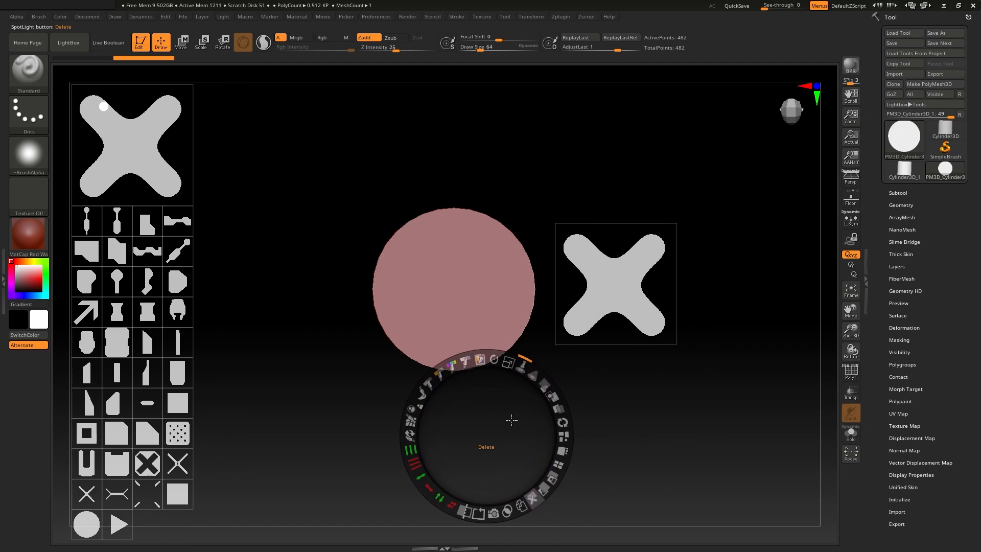
click(610, 287)
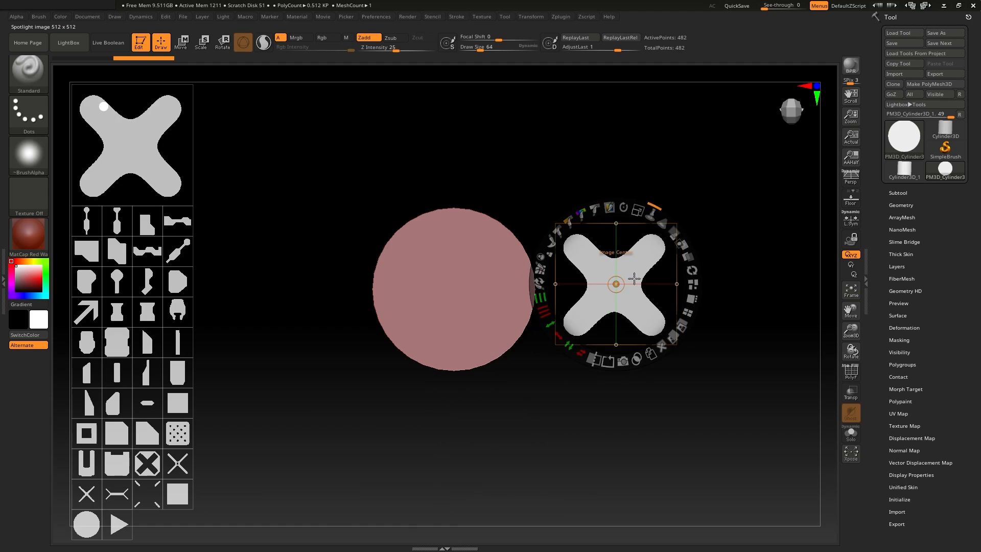
drag(619, 280, 638, 257)
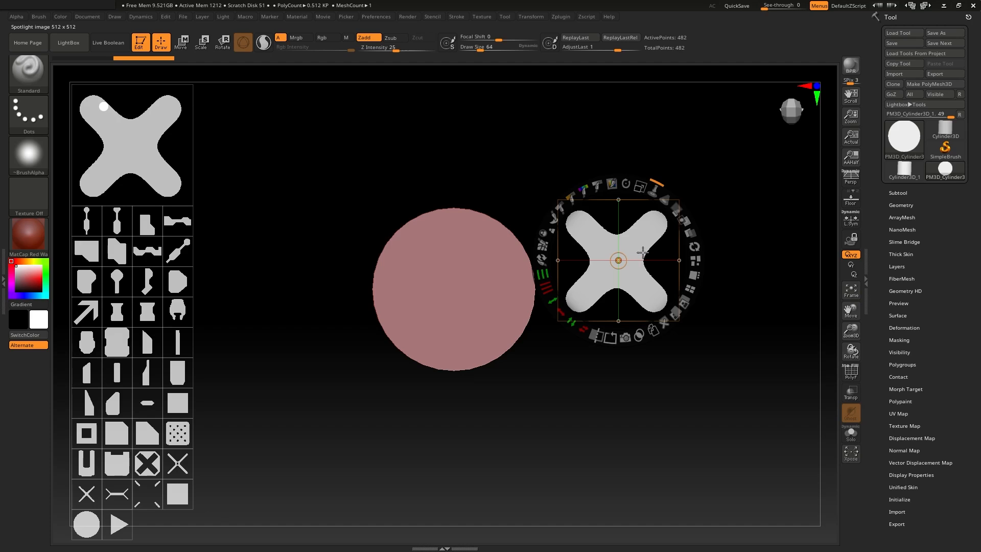
Use Quick Select to swap the X copy for the chamfered square with an X cutout, and arrange the shapes with Tile Selected
click(695, 247)
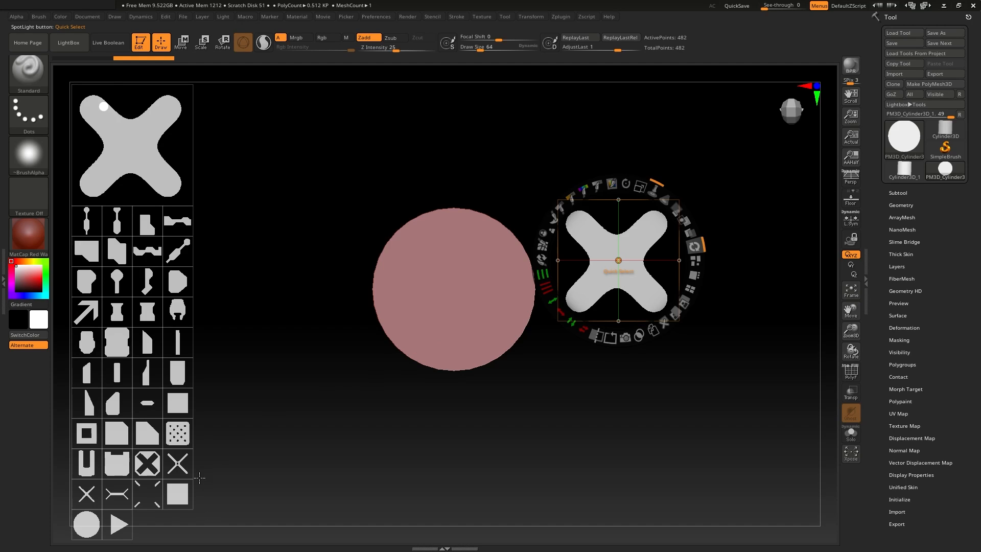
click(179, 494)
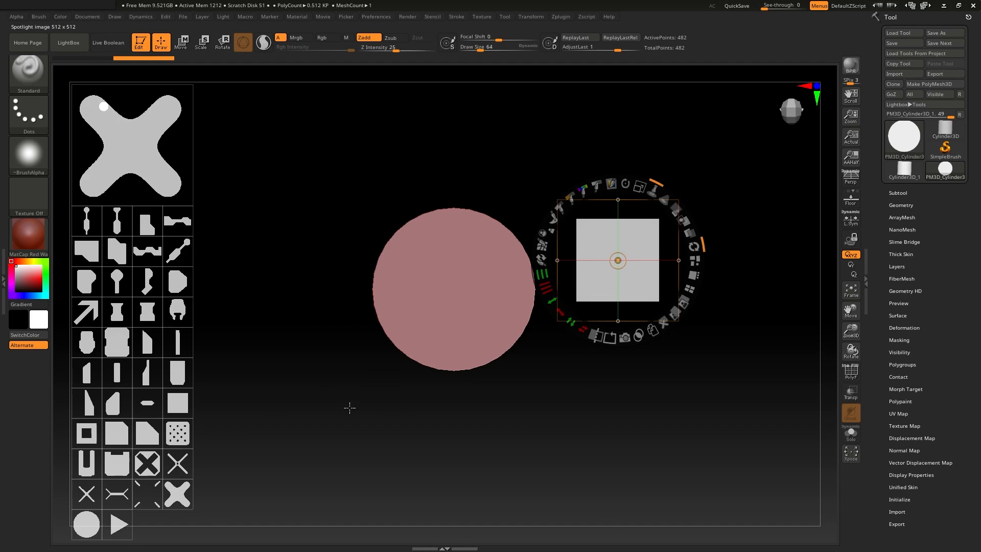
click(178, 494)
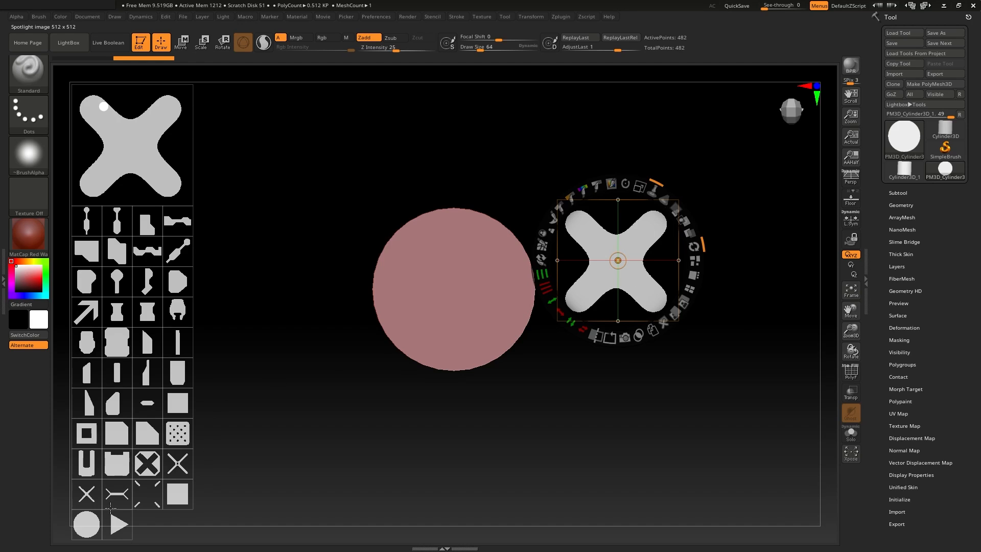
click(693, 246)
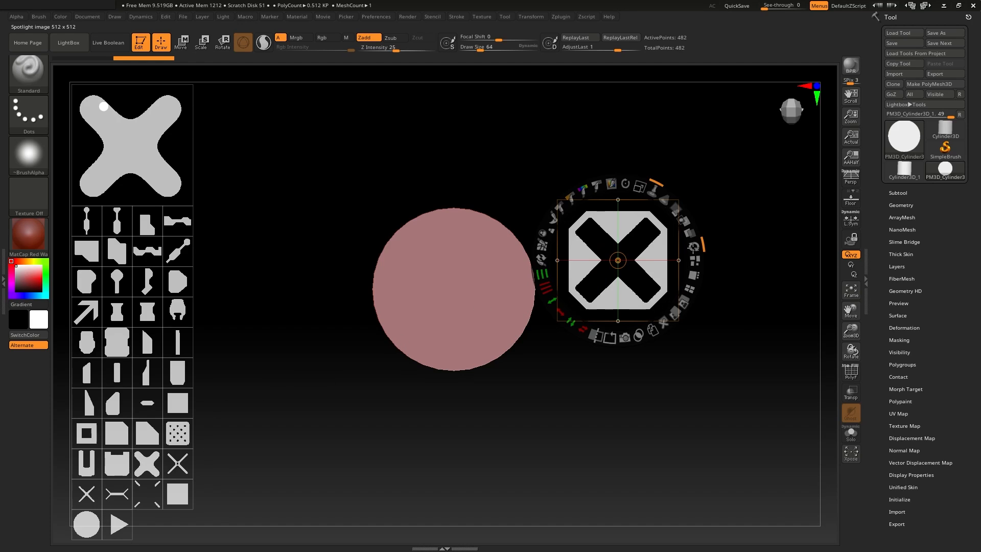
click(693, 274)
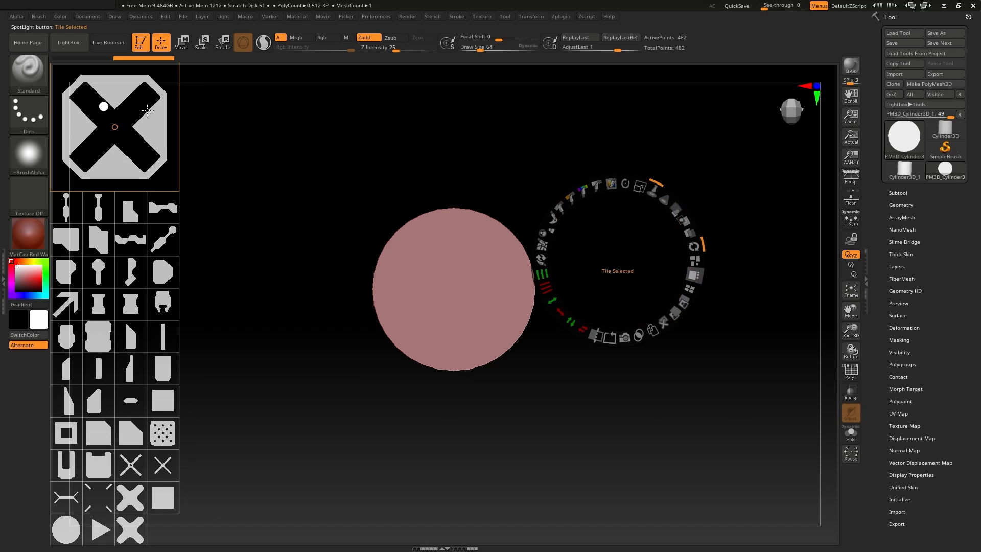
Swap the enlarged Spotlight shape for the rounded X, and centre it over the cylinder at a size slightly larger than the face
click(129, 529)
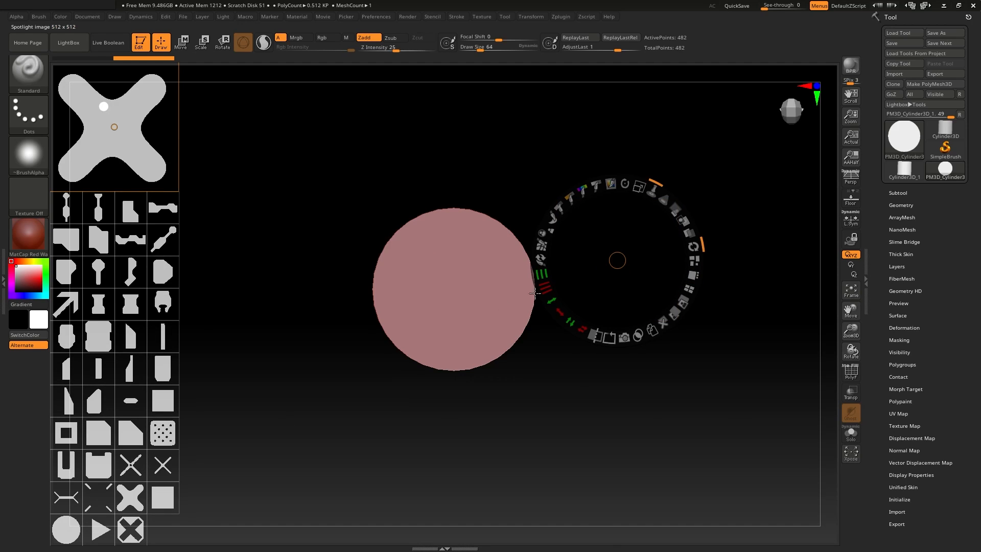
click(693, 246)
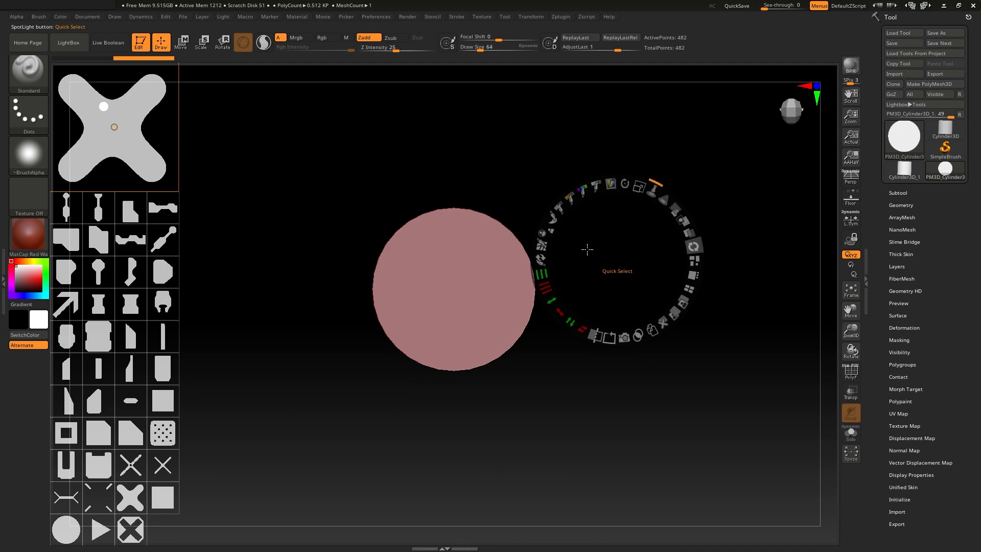
drag(616, 245, 490, 282)
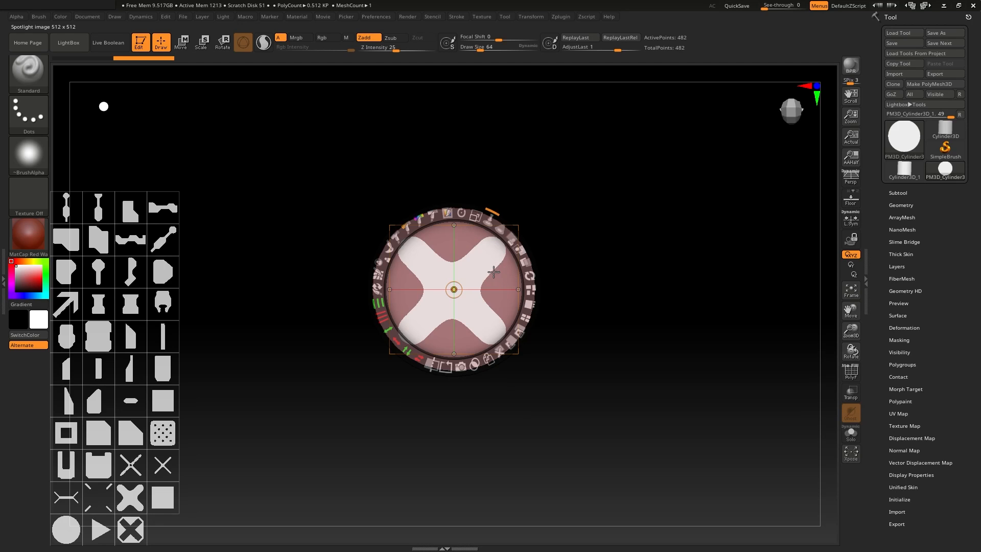
mouse_move(493, 272)
mouse_down()
mouse_move(697, 229)
mouse_move(543, 245)
mouse_move(488, 271)
mouse_up()
drag(476, 211, 491, 229)
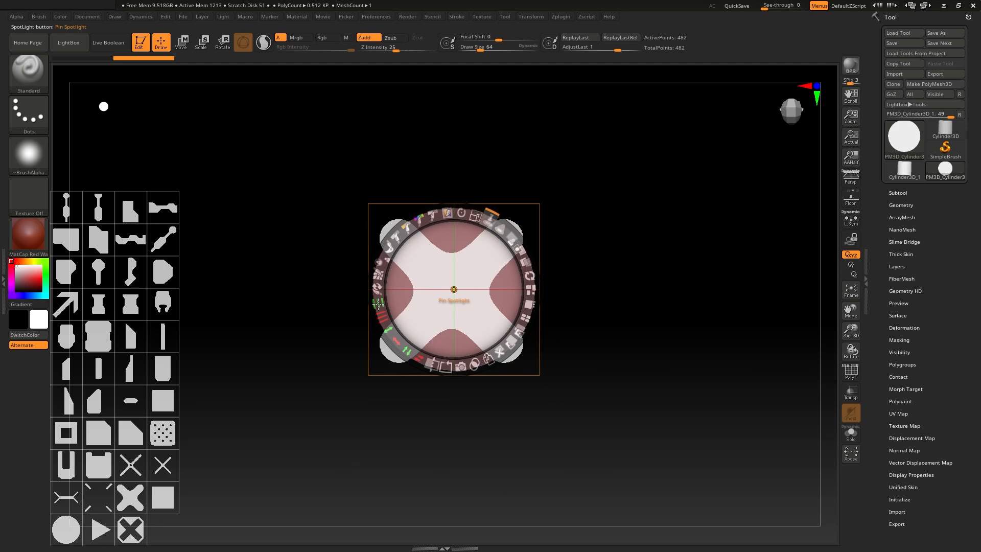
Try tiling, extending and flipping the rounded X vertically and horizontally in Spotlight, and undo the effects
click(375, 296)
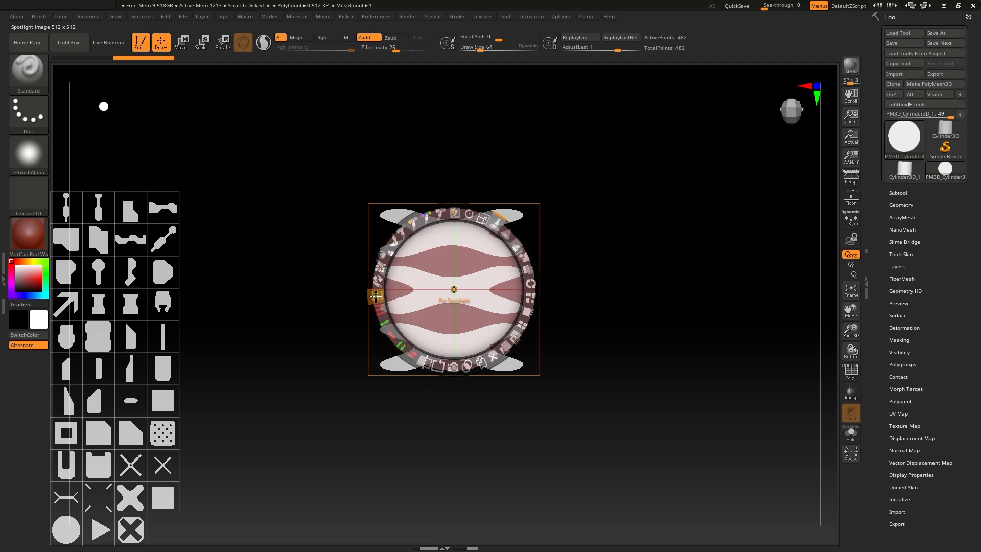
click(380, 314)
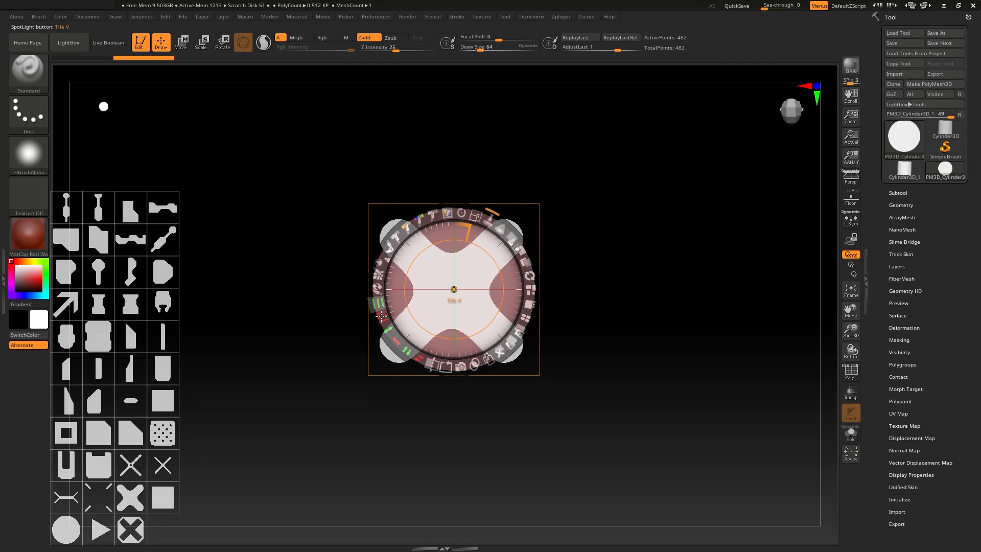
mouse_move(381, 316)
mouse_down()
mouse_move(377, 290)
mouse_move(376, 304)
mouse_up()
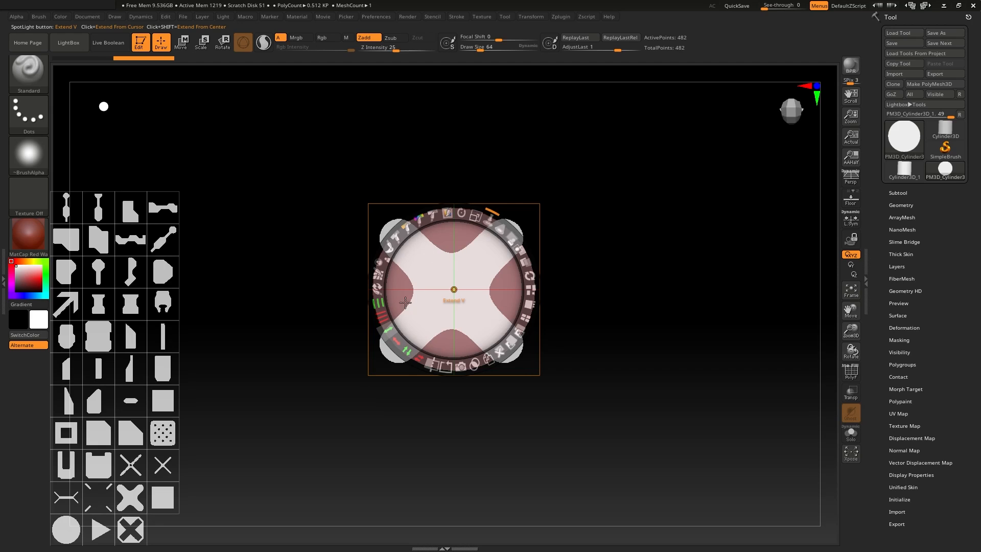
click(406, 354)
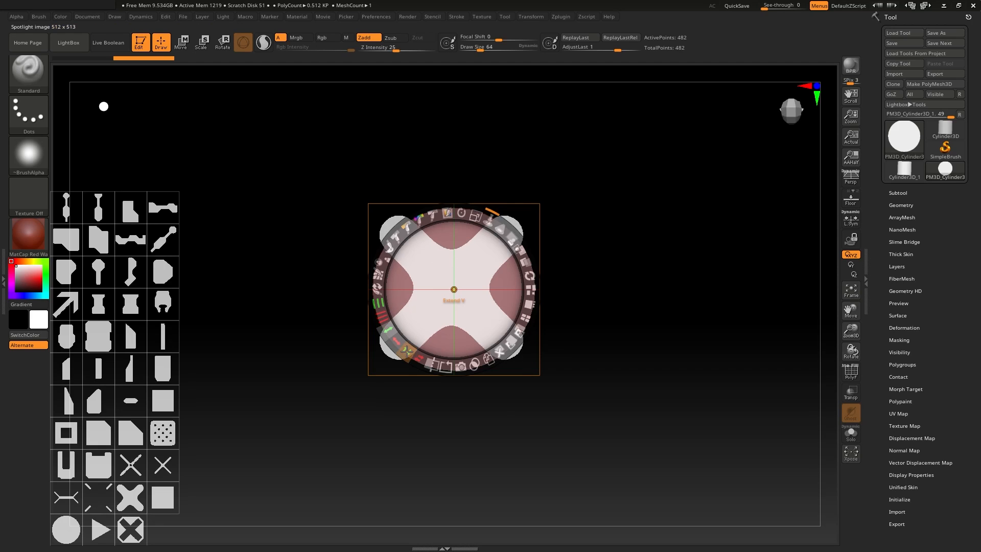
click(407, 354)
click(419, 359)
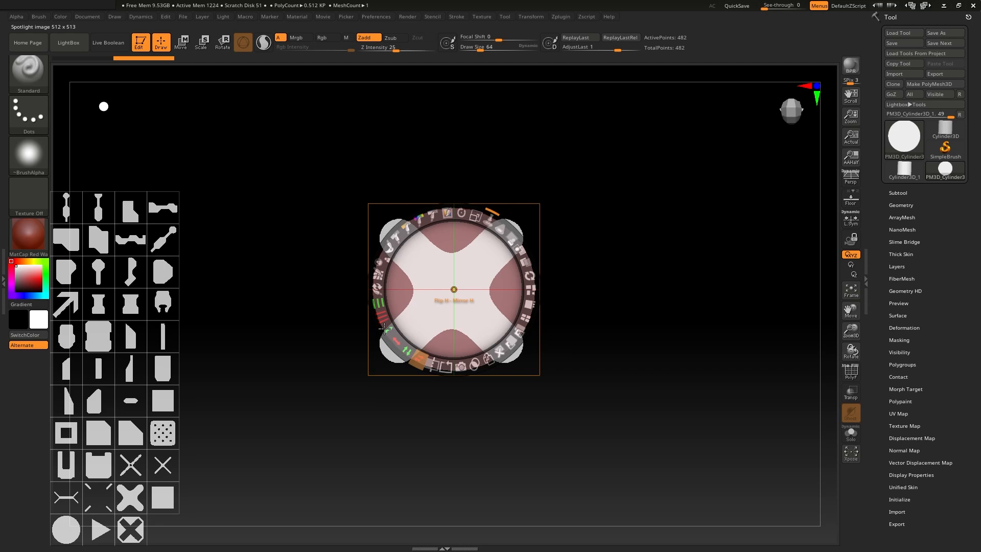
drag(384, 329, 373, 298)
key(ctrl+z)
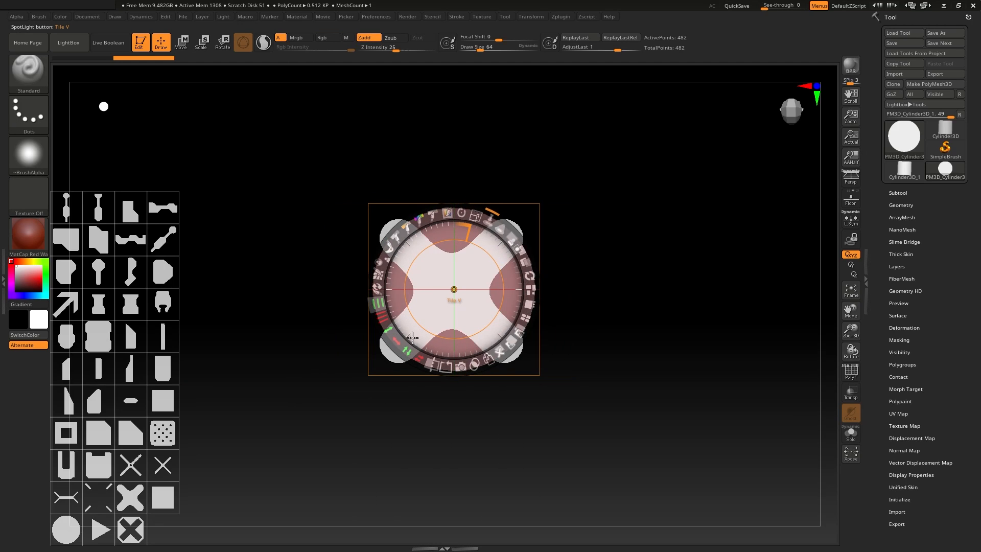
Try reducing the rounded X to an outlined frame and applying Edge Detect to it, undoing each effect
click(445, 367)
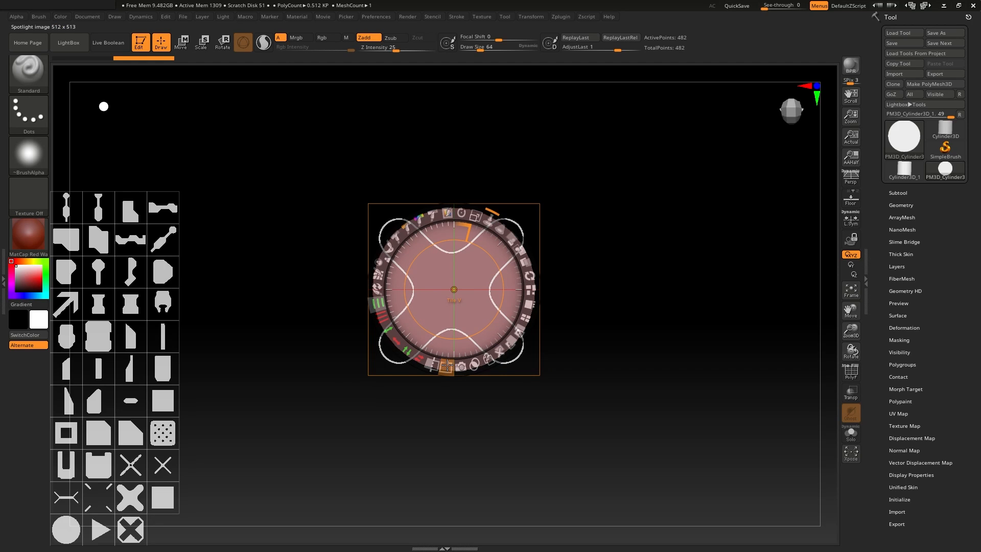
drag(447, 367, 420, 355)
key(ctrl+z)
key(ctrl+z)
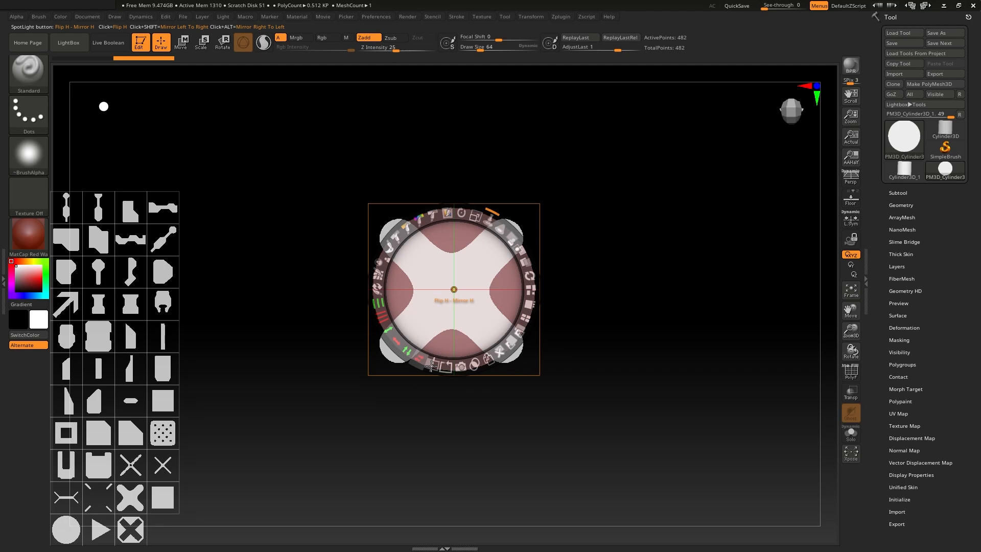
click(434, 366)
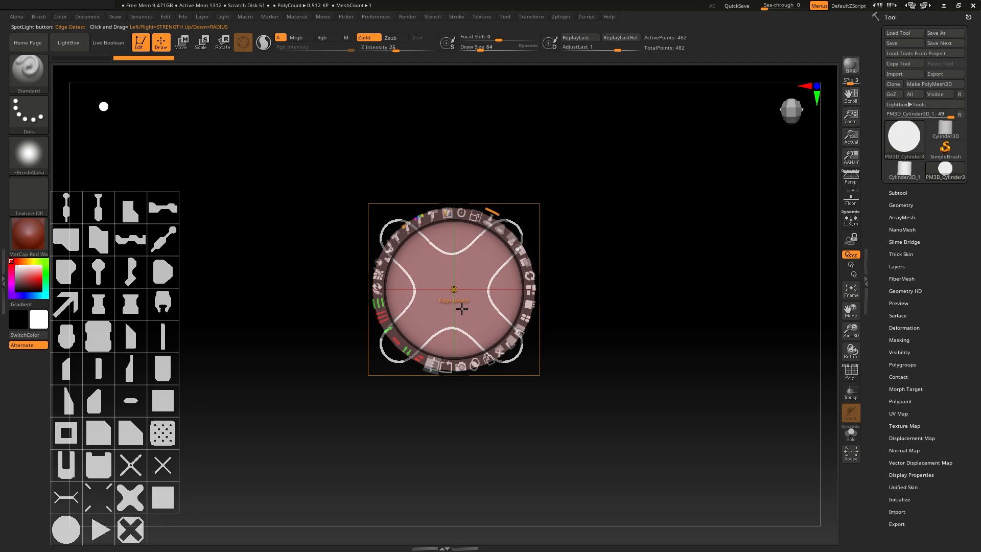
click(434, 364)
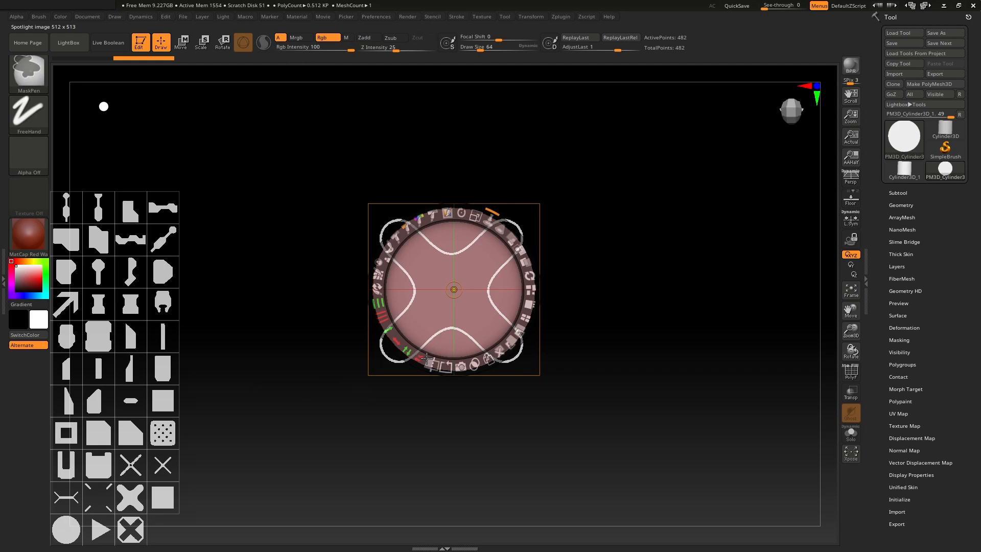
key(ctrl+z)
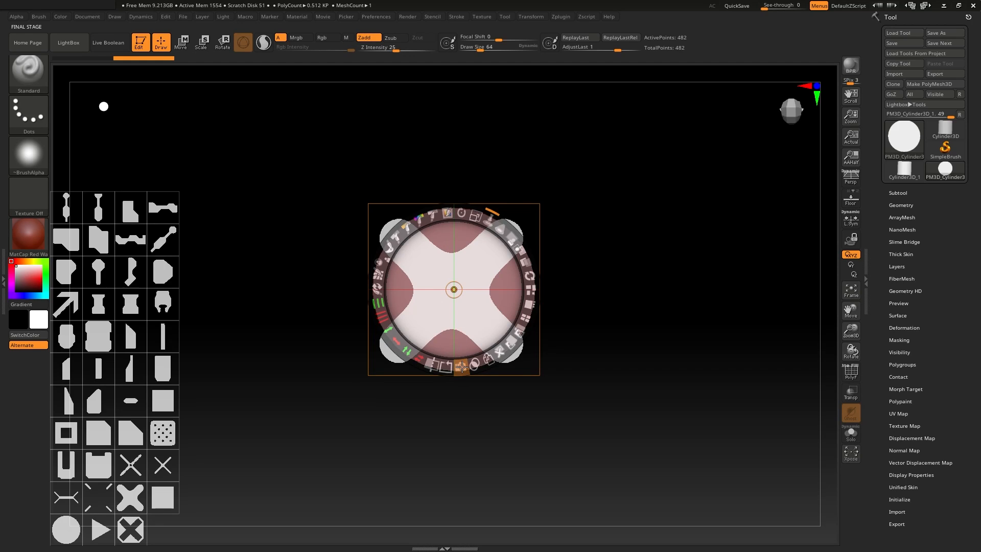
Create a mesh subtool from the rounded X with Snapshot3D, and hide the Spotlight controls to inspect it
click(461, 367)
key(shift+z)
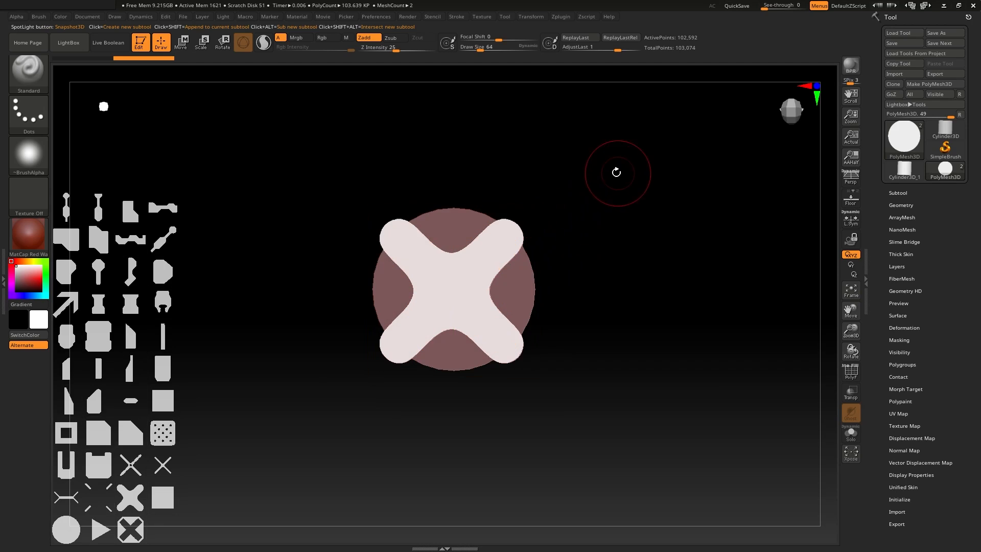
drag(615, 170, 720, 210)
Delete the X-shaped subtool created by the snapshot, keeping only the cylinder
click(900, 193)
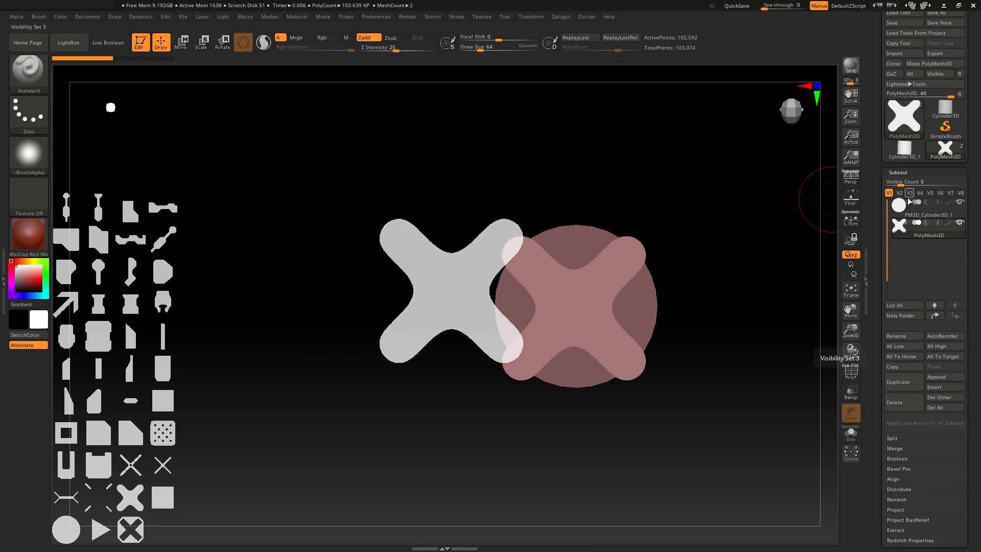
click(911, 411)
click(810, 424)
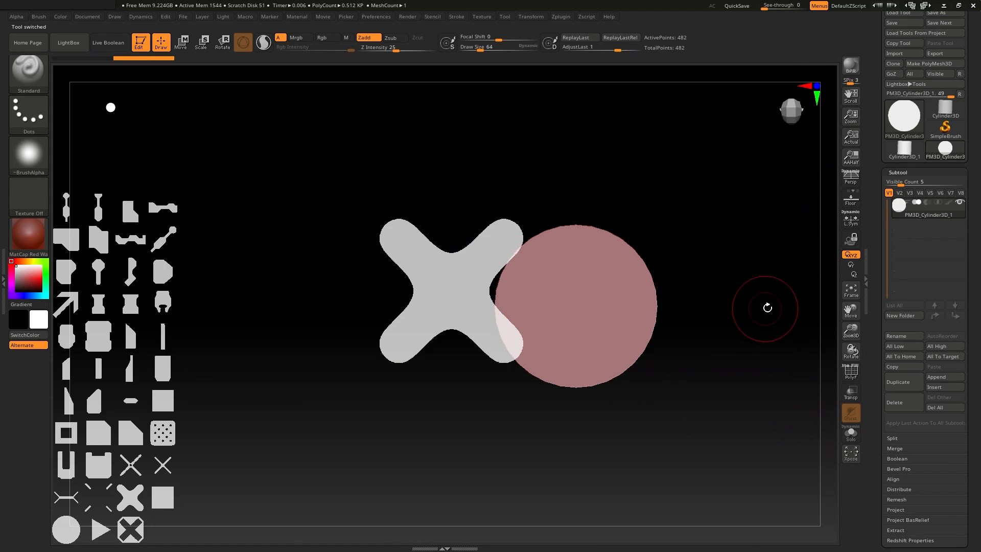
alt+drag(765, 306, 639, 285)
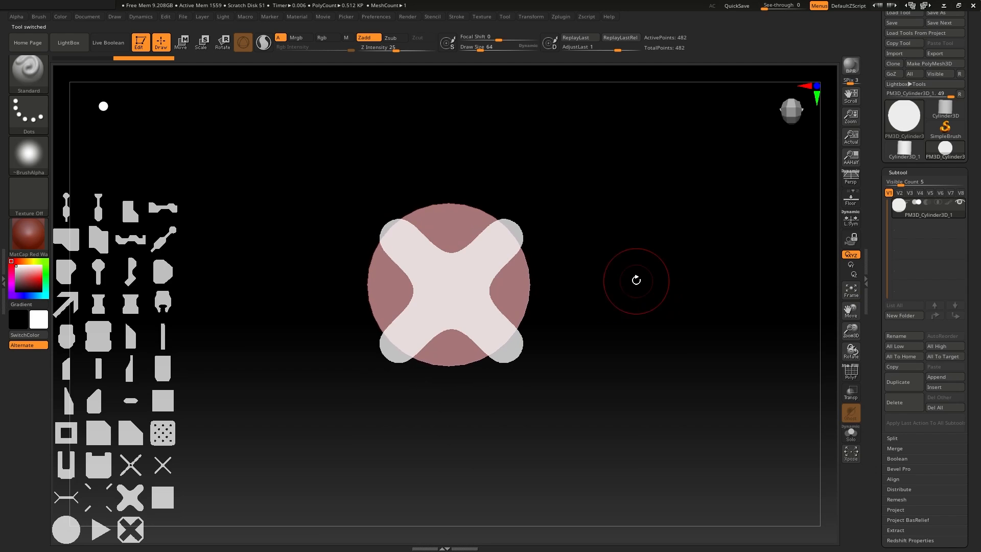
Return to Spotlight editing, centre the rounded X on the cylinder, and extend its middle vertically and horizontally into a wide body
key(shift+z)
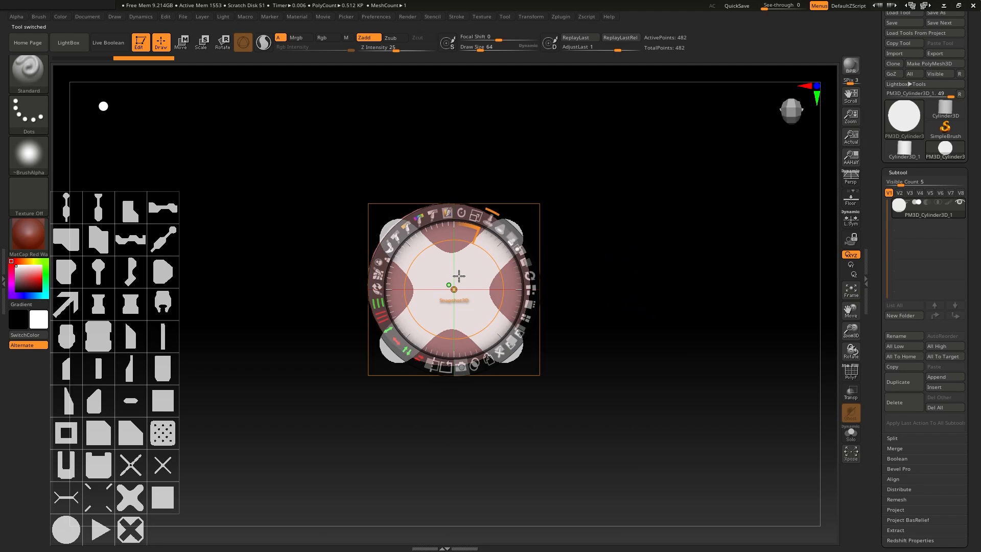
mouse_move(449, 283)
mouse_down()
mouse_move(550, 240)
mouse_move(646, 243)
mouse_move(462, 261)
mouse_move(462, 271)
mouse_up()
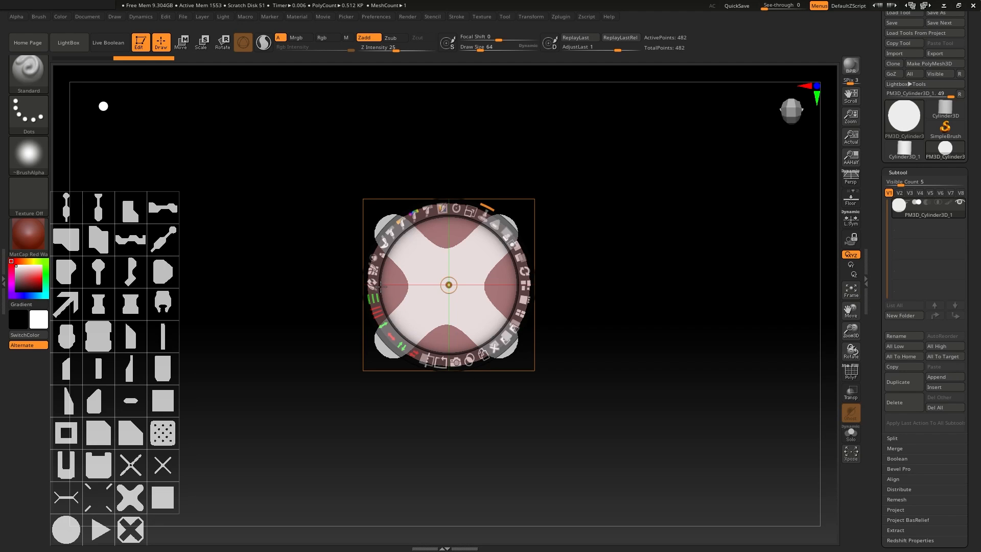
drag(379, 319, 382, 272)
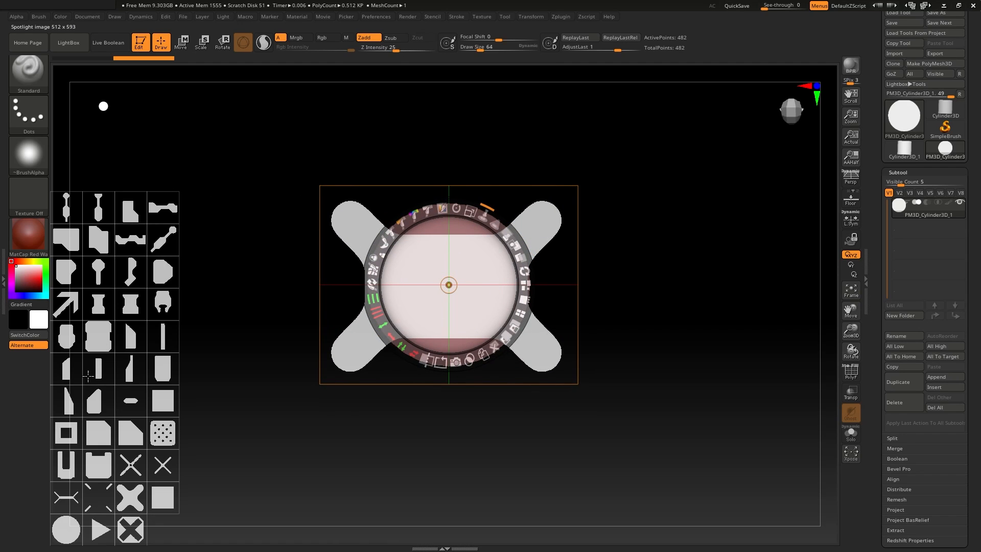
Duplicate the solid circle from the shape sheet and place the copy over the upper-left part of the extended X's body
click(66, 532)
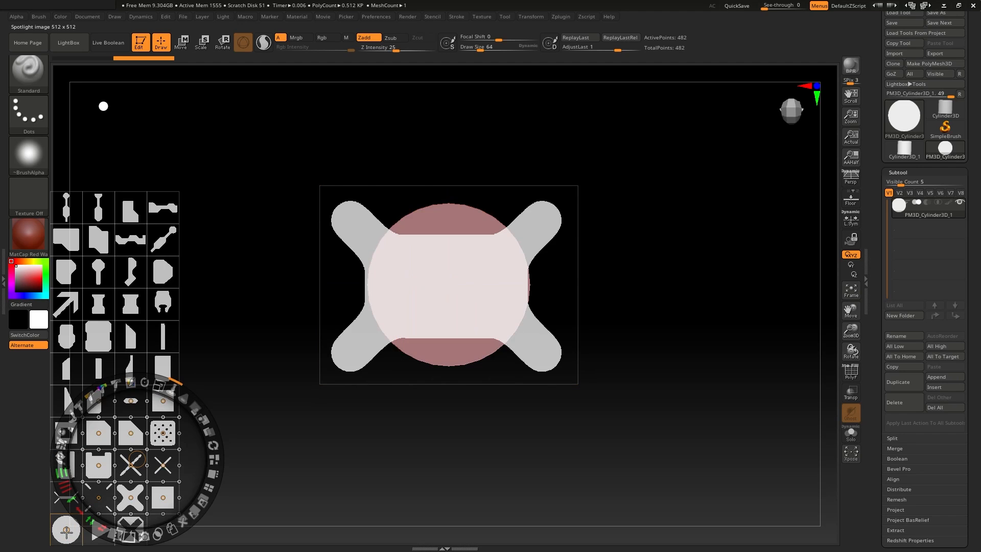
click(171, 528)
drag(449, 328, 529, 276)
click(349, 408)
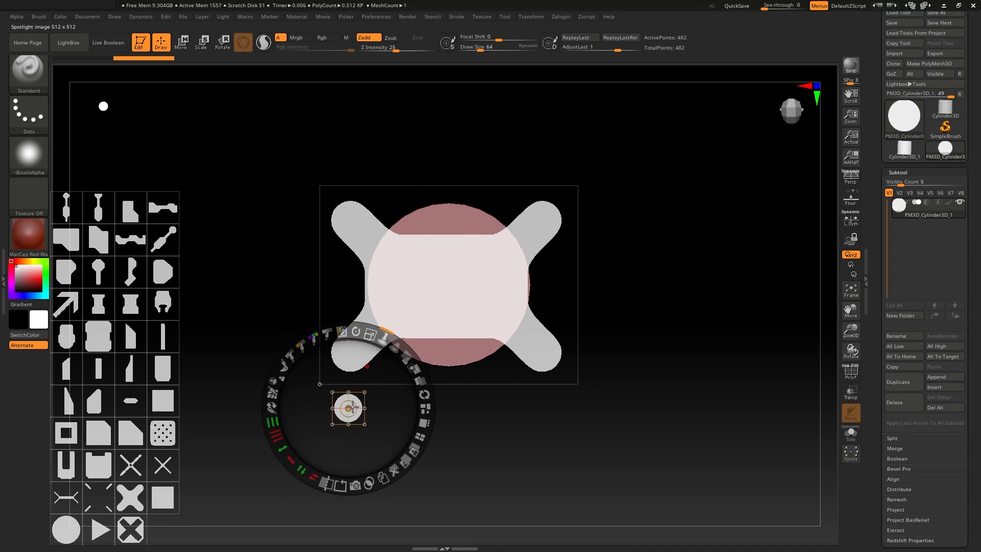
drag(386, 420, 431, 274)
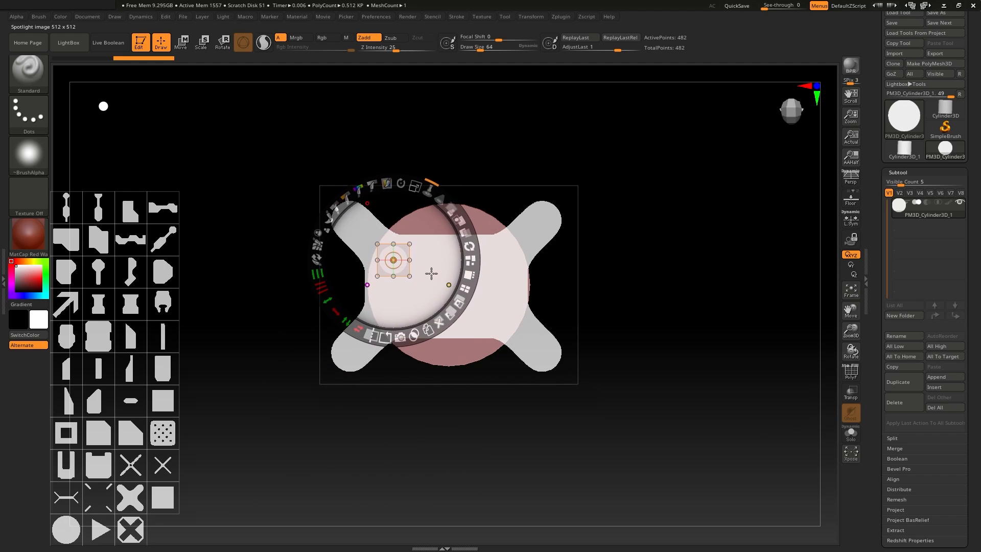
Cut the circle out of the extended X, and move the circle copy away and delete it
click(414, 337)
drag(434, 279, 723, 326)
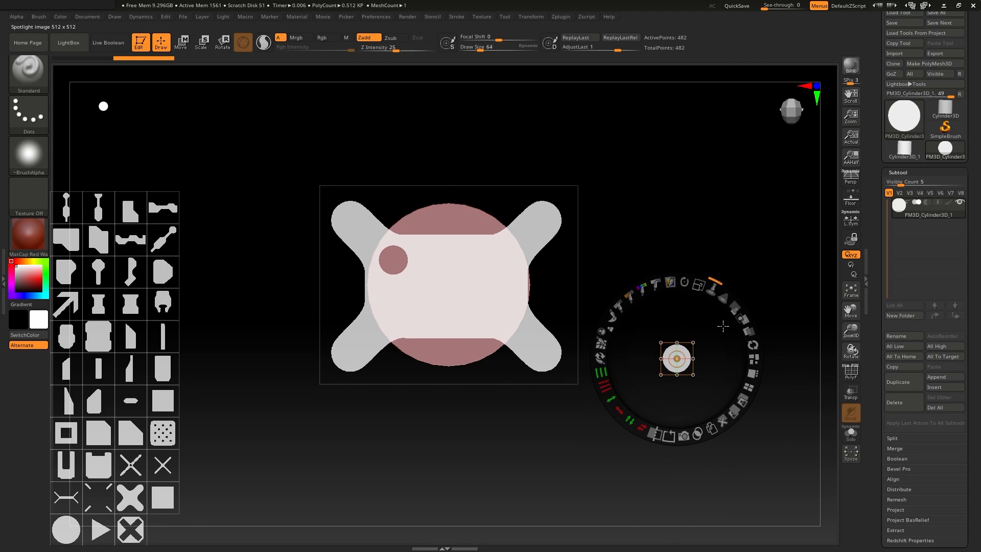
click(723, 420)
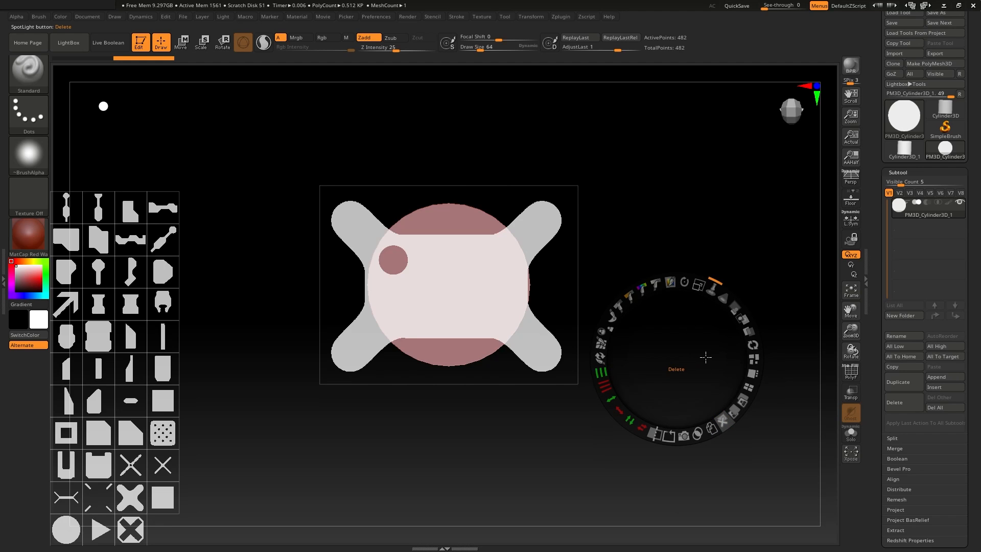
mouse_move(705, 357)
mouse_down()
mouse_move(650, 374)
mouse_move(714, 351)
mouse_up()
key(ctrl+z)
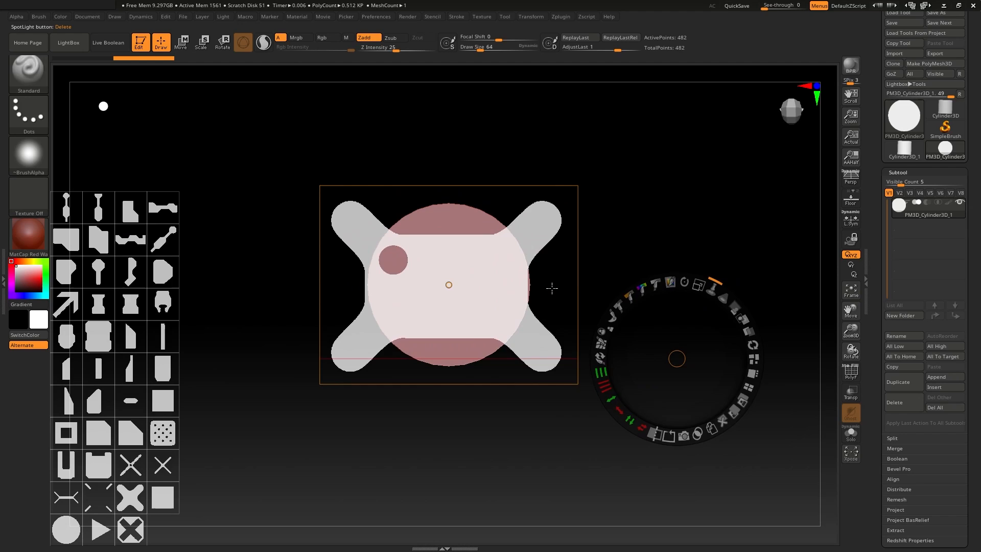
Centre the Spotlight dial on the extended X, and mirror its circular hole top to bottom and left to right
click(551, 288)
drag(550, 288, 450, 279)
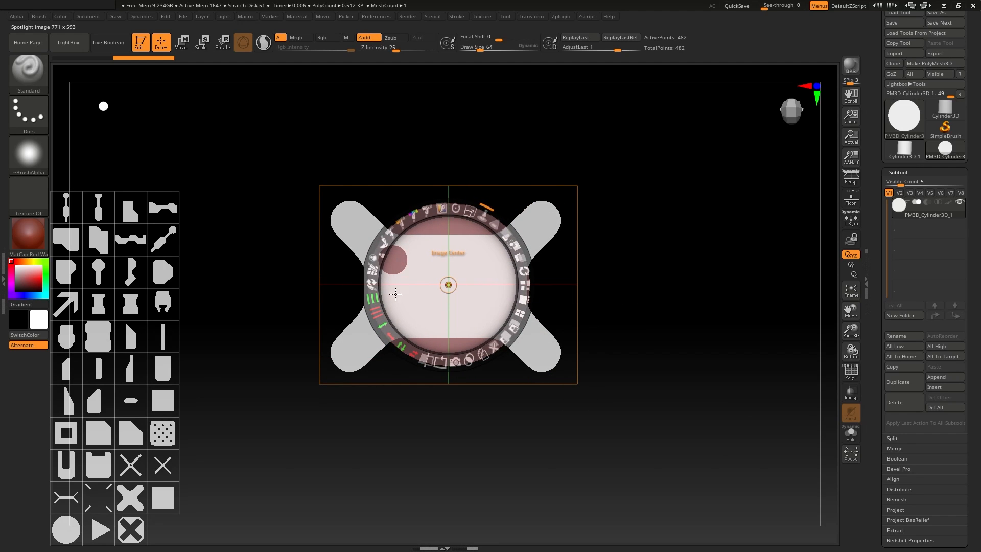
click(402, 349)
click(404, 348)
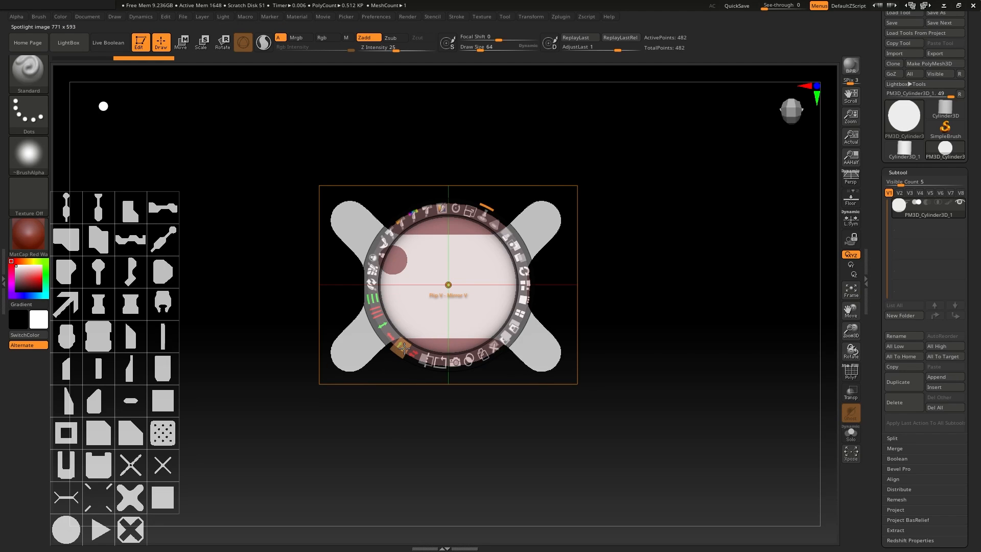
key(shift)
shift+click(403, 348)
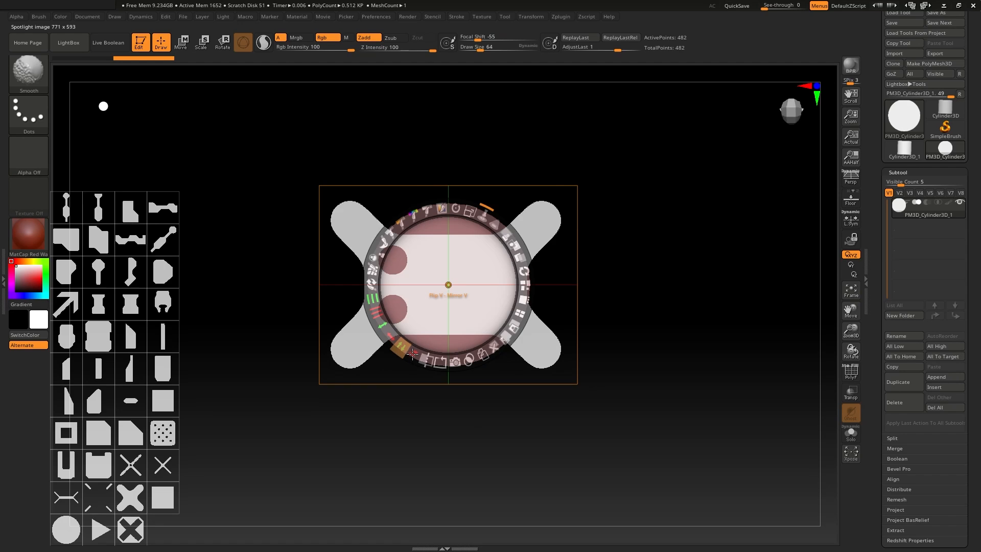
shift+click(412, 352)
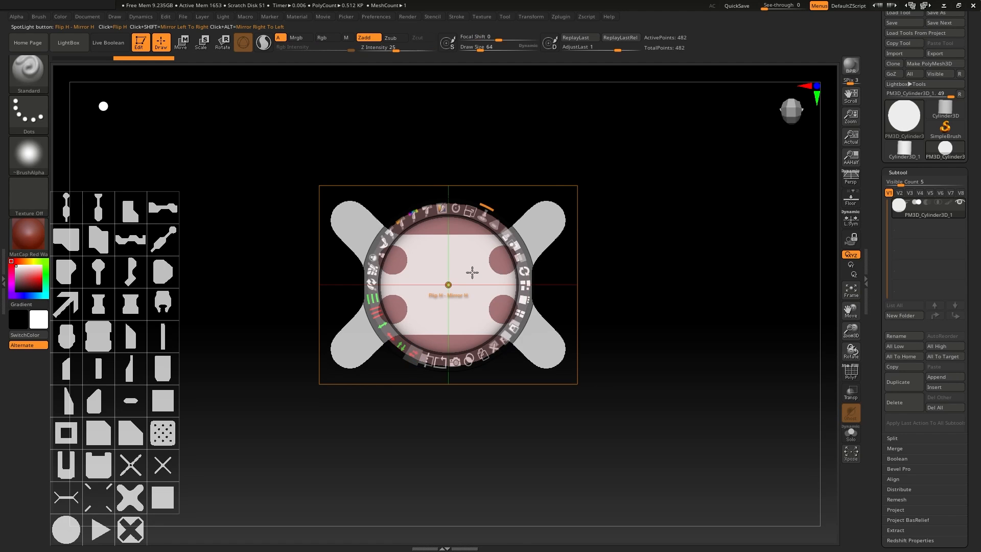
Scale the four-hole X plate down to fit inside the cylinder's face, and turn it into a mesh subtool with Snapshot3D
drag(470, 213, 418, 227)
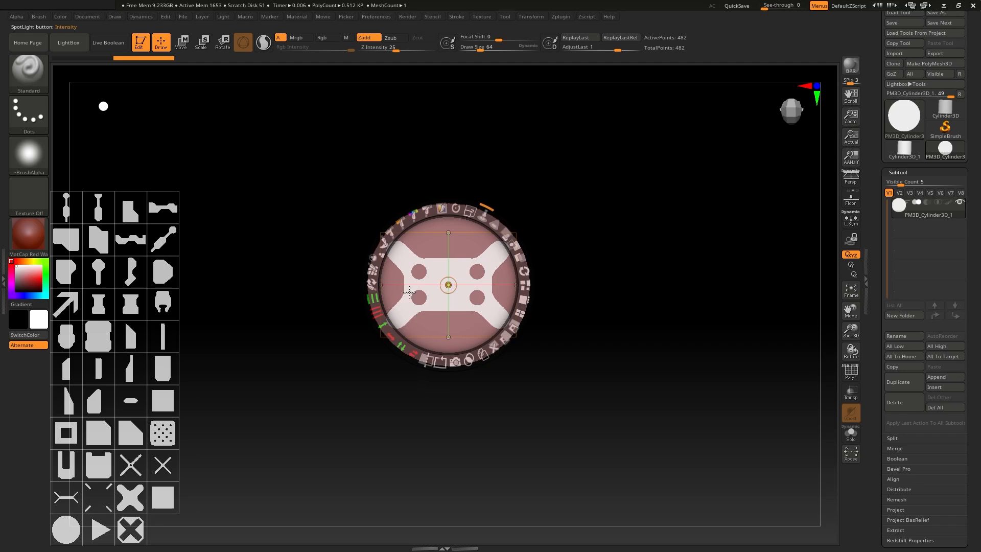
click(456, 363)
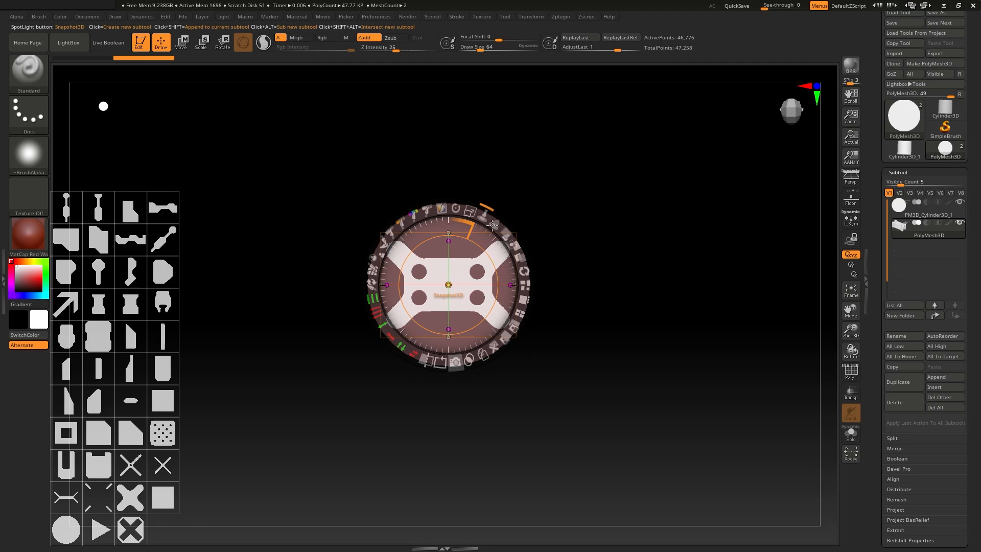
key(z)
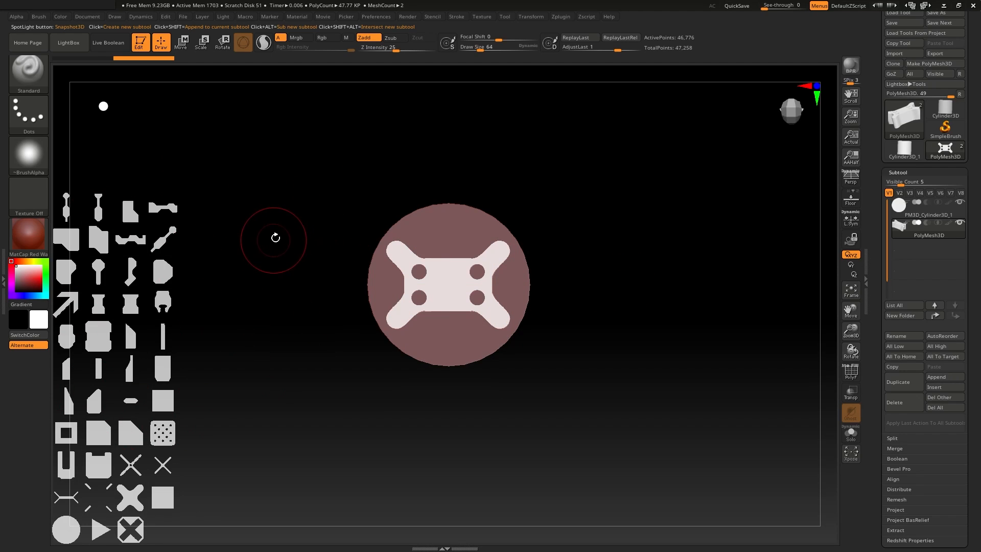
Hide the Spotlight shapes, turn on Live Boolean, and set the X plate subtool to subtract from the cylinder
key(z)
key(shift+z)
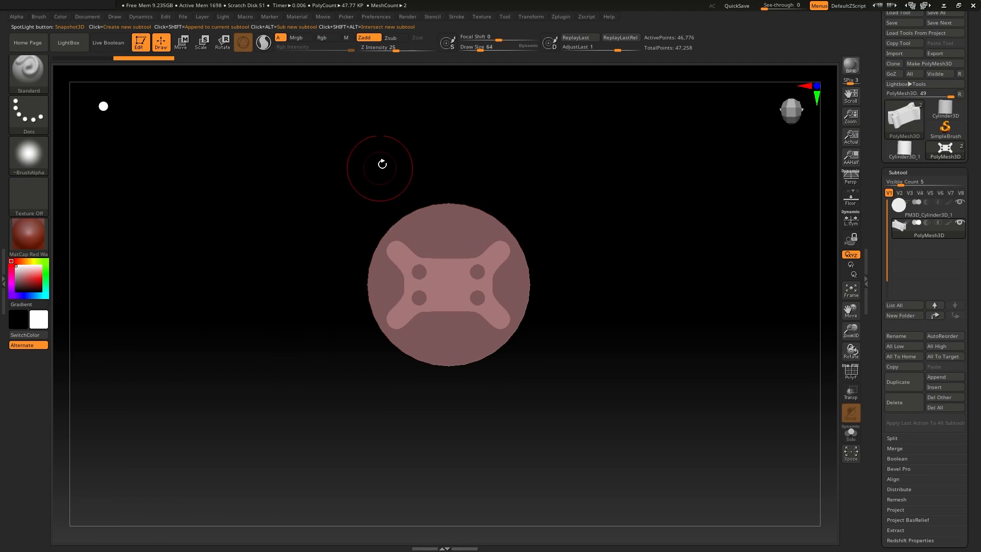
drag(252, 208, 228, 193)
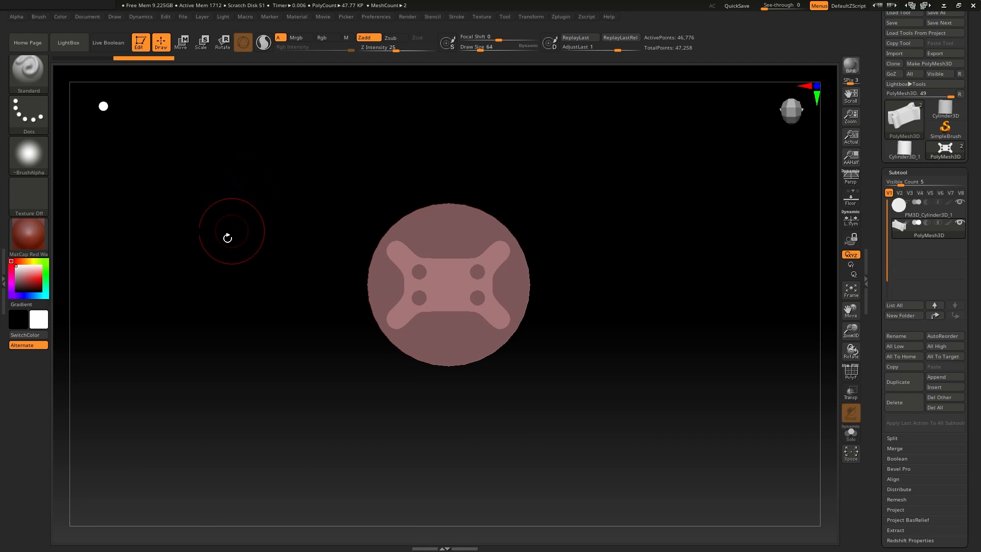
click(109, 43)
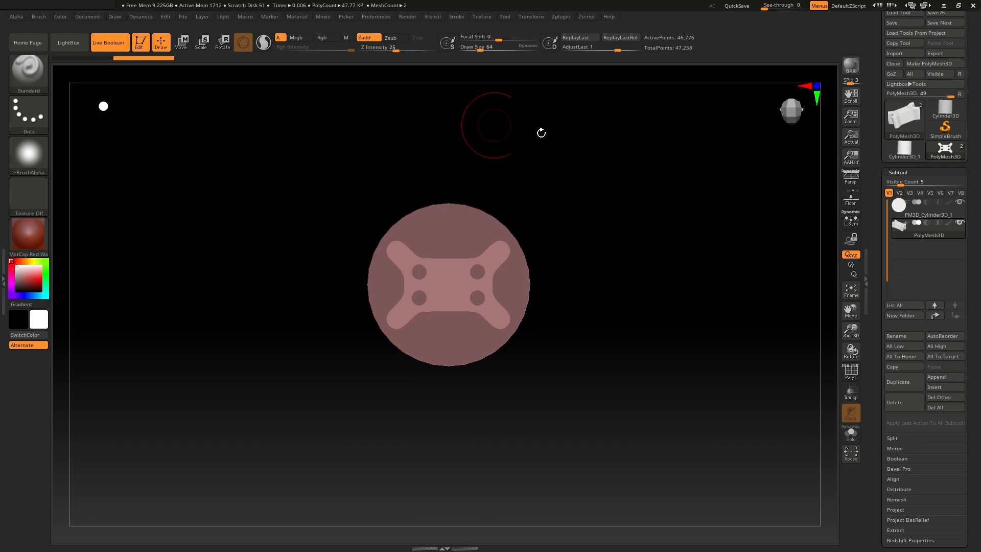
click(927, 223)
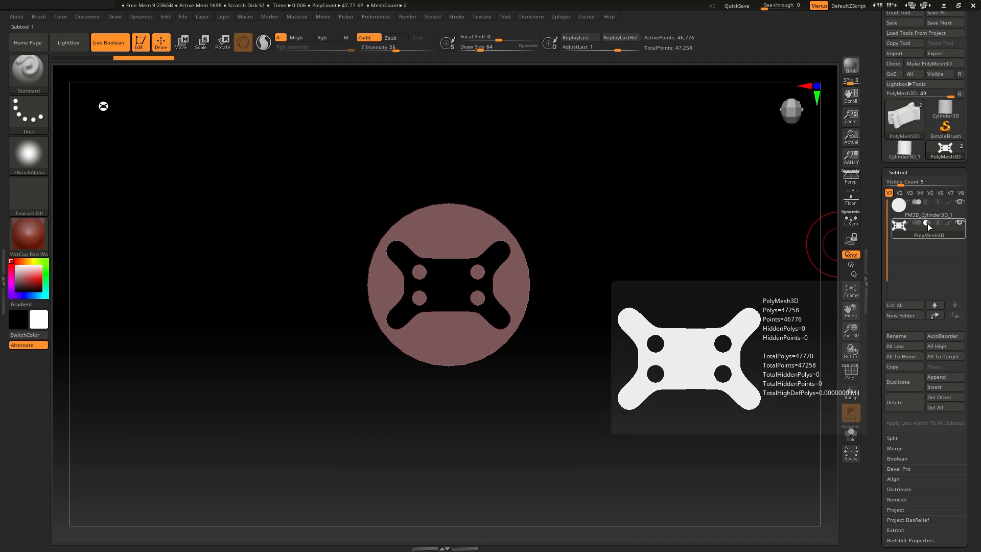
Examine the X-shaped cut in the cylinder from an angle with the polyframe toggled, and return to the front view
drag(587, 223, 620, 244)
key(shift+f)
alt+drag(620, 244, 633, 308)
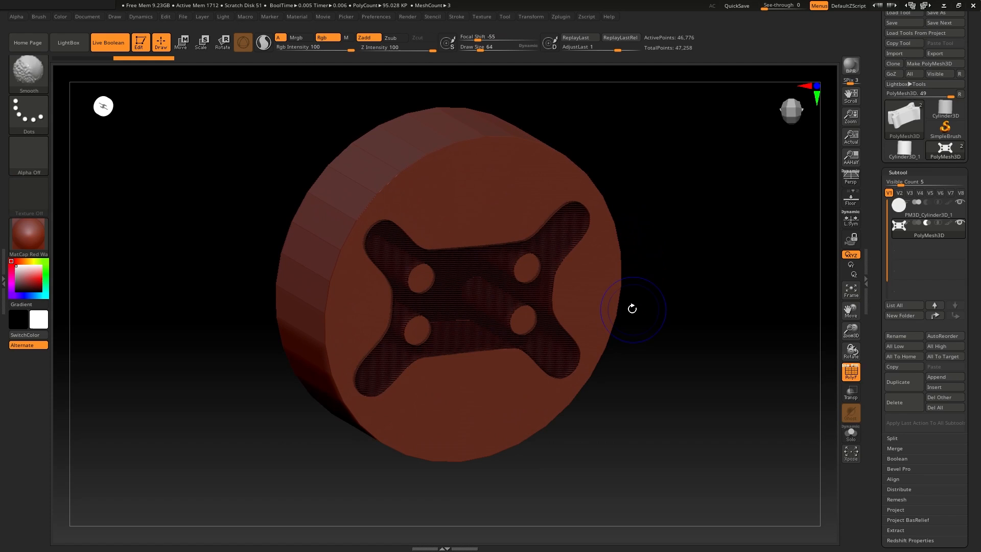
key(shift+f)
alt+drag(713, 218, 718, 243)
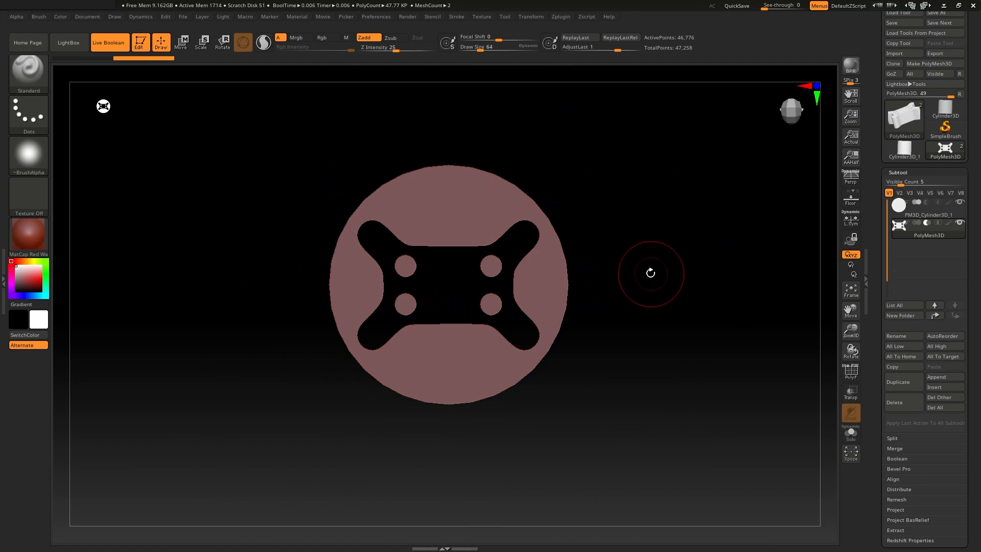
mouse_move(650, 274)
alt+mouse_down()
mouse_move(643, 257)
mouse_move(644, 286)
alt+mouse_up()
key(shift)
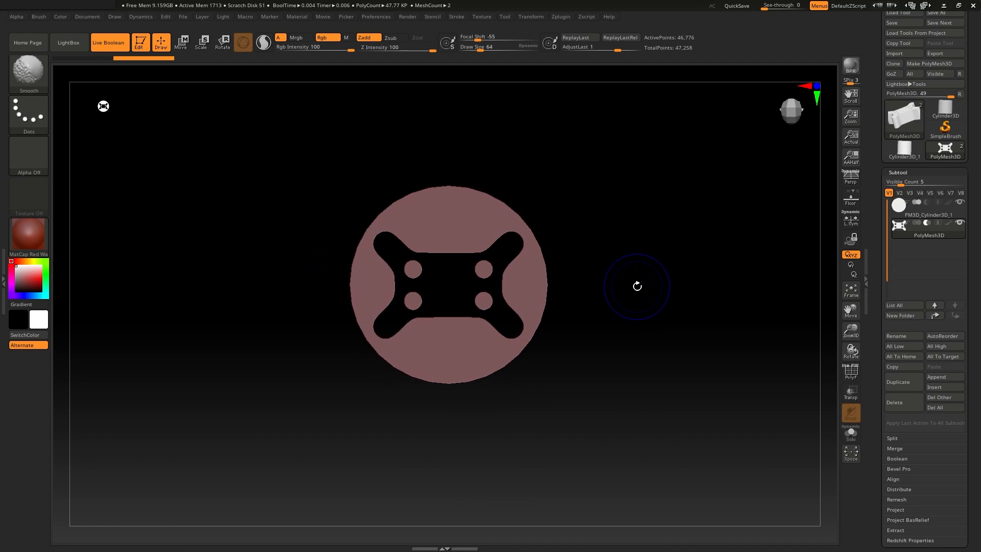
Show the Spotlight shapes again, delete the four-hole X plate, and move the shape sheet clear of the canvas edge
key(shift+z)
mouse_move(615, 295)
alt+mouse_down()
mouse_move(703, 251)
mouse_move(637, 308)
mouse_move(644, 288)
alt+mouse_up()
key(z)
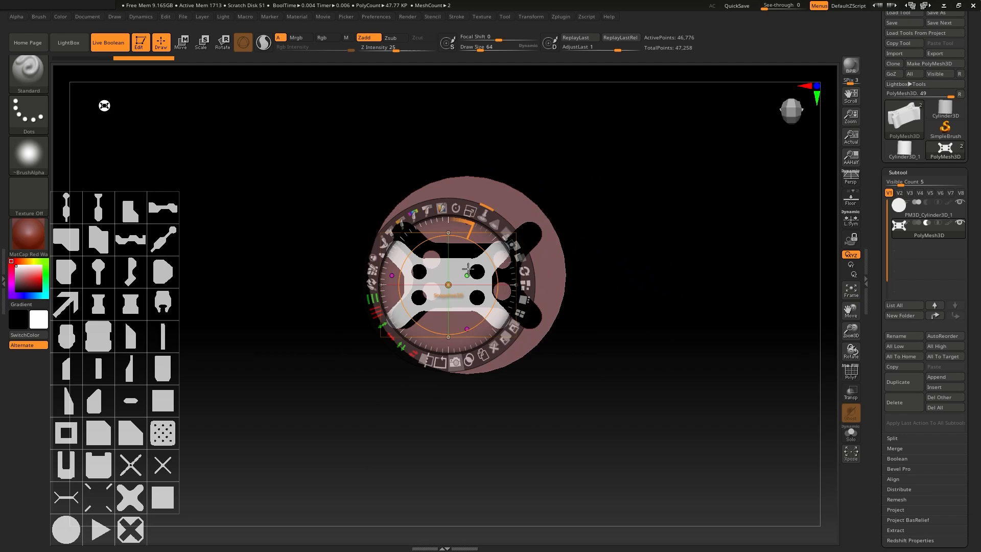
click(497, 348)
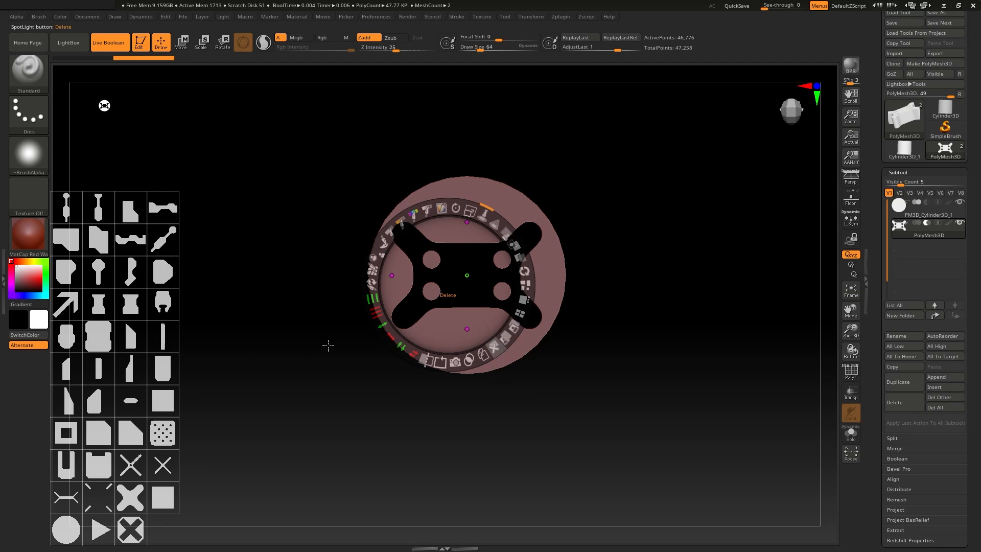
drag(283, 345, 345, 387)
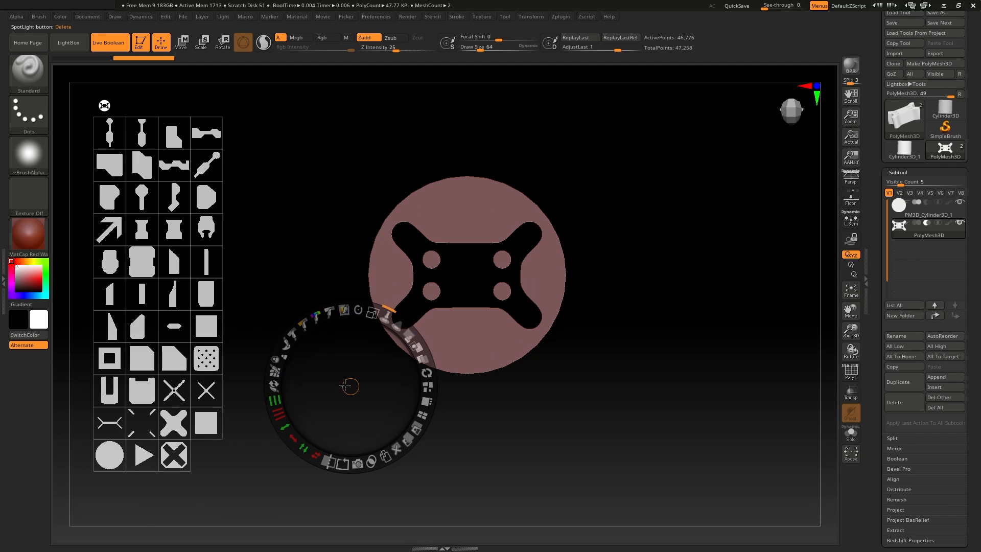
Duplicate the solid X from the shape sheet, enlarge the copy slightly, and move it over the cylinder's upper-right edge
click(175, 423)
click(218, 489)
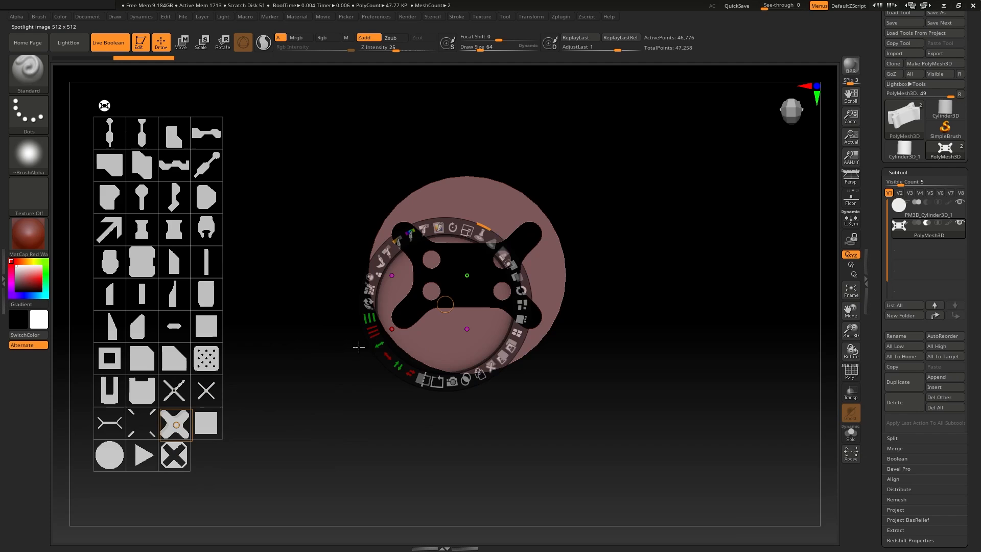
ctrl+drag(452, 318, 329, 379)
drag(351, 308, 413, 302)
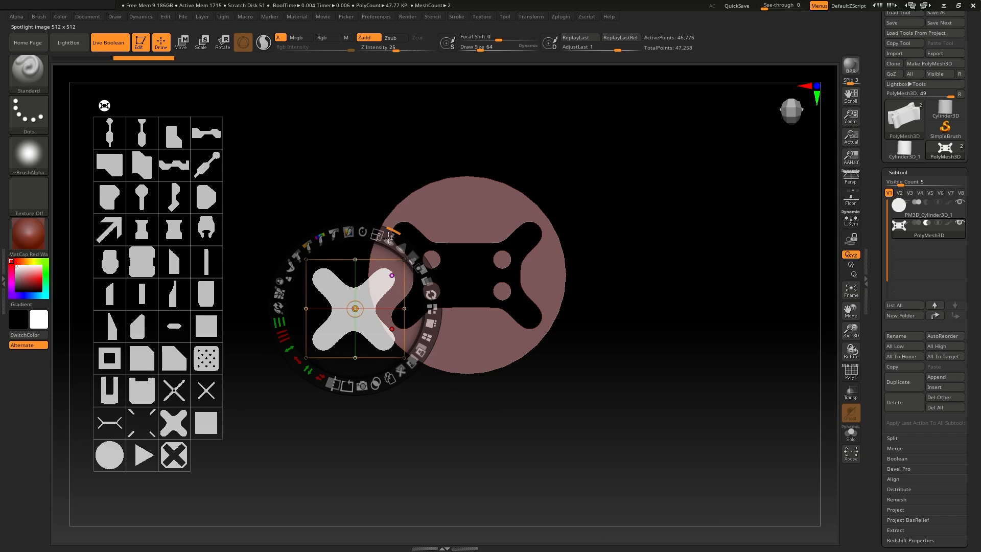
mouse_move(377, 234)
mouse_down()
mouse_move(404, 232)
mouse_move(380, 235)
mouse_move(388, 238)
mouse_up()
mouse_move(529, 154)
mouse_down()
mouse_move(553, 150)
mouse_move(539, 181)
mouse_move(534, 167)
mouse_up()
drag(652, 213, 628, 220)
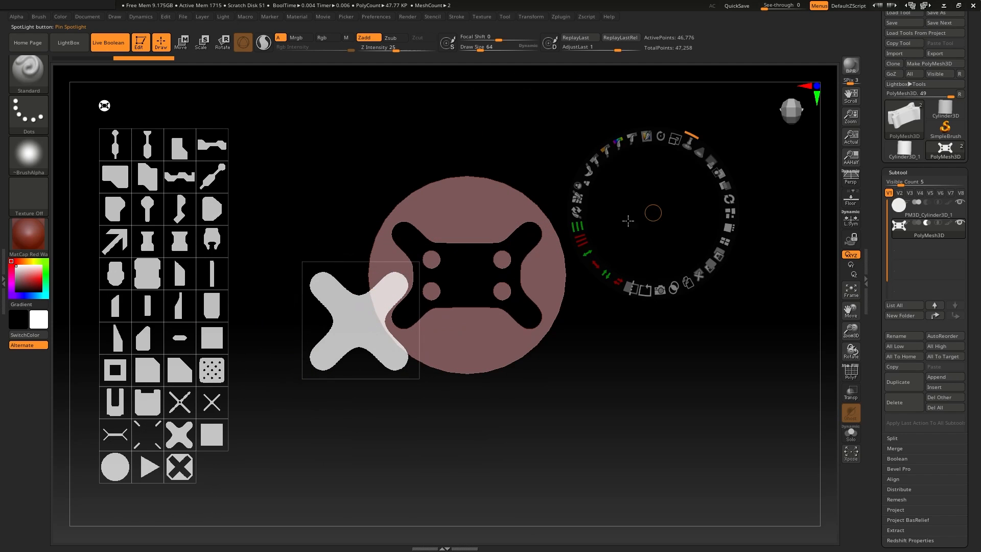
click(362, 317)
drag(386, 305, 581, 230)
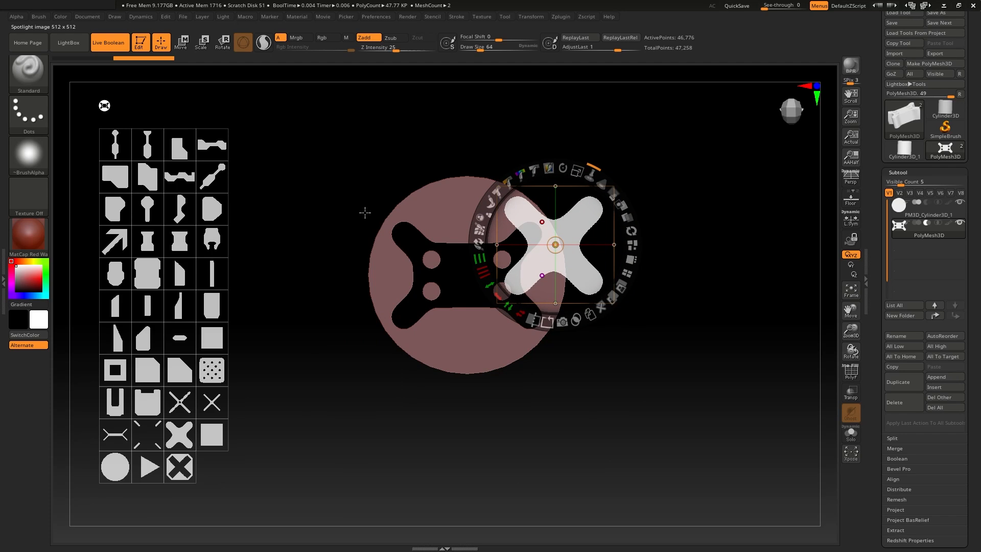
Load the 512_HardSurface Spotlight set from LightBox
key(comma)
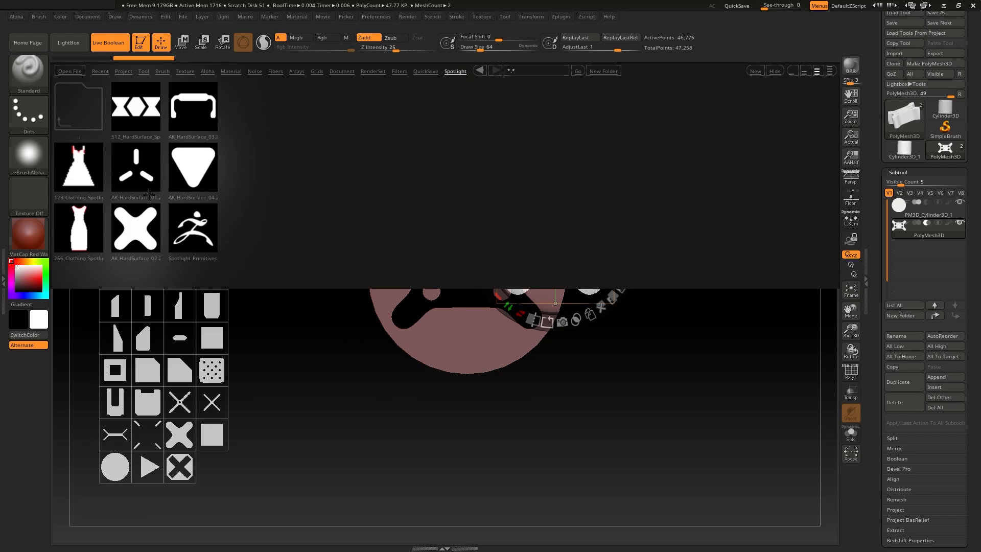
double_click(146, 107)
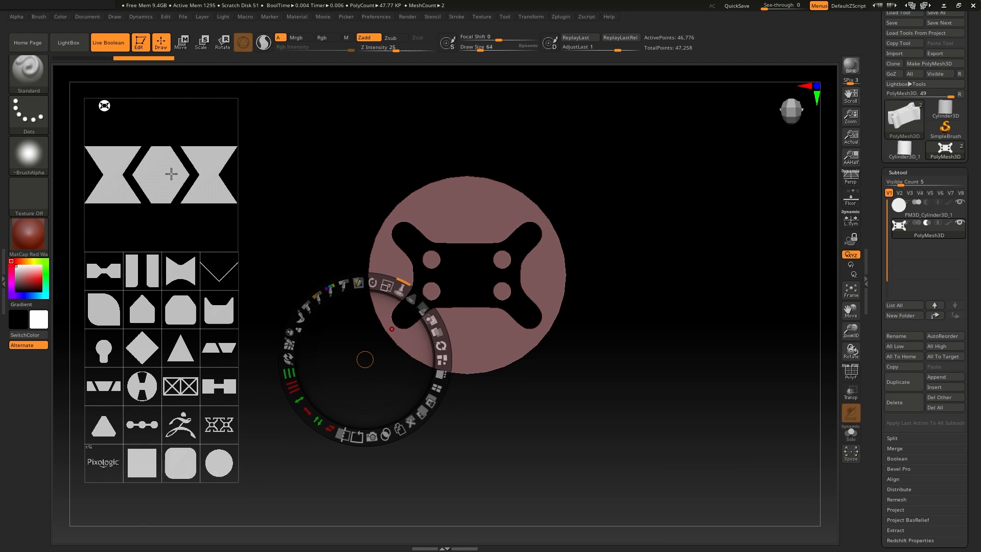
Move the large hexagon strip from the shape sheet onto the cylinder, enlarge it, and extend it from its centre
click(165, 174)
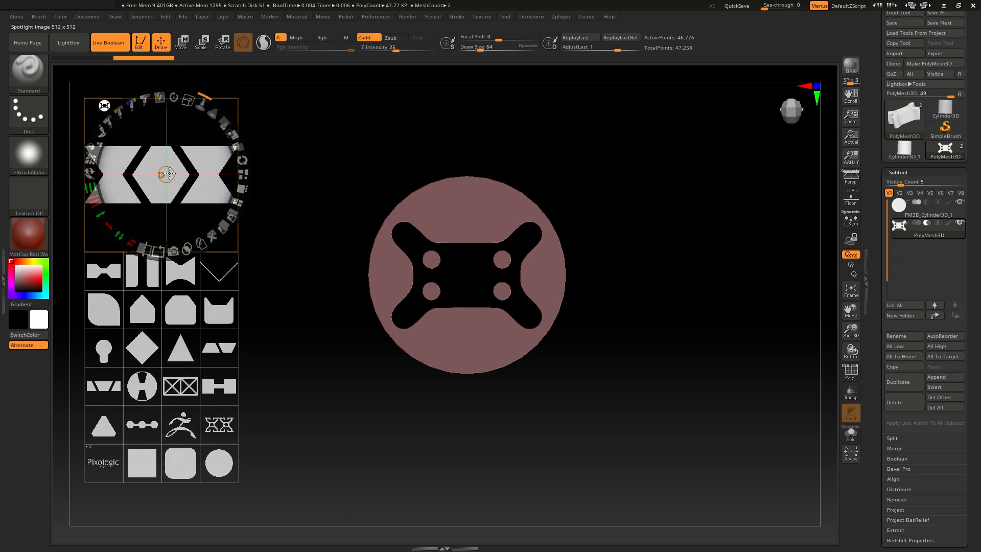
drag(169, 174, 434, 287)
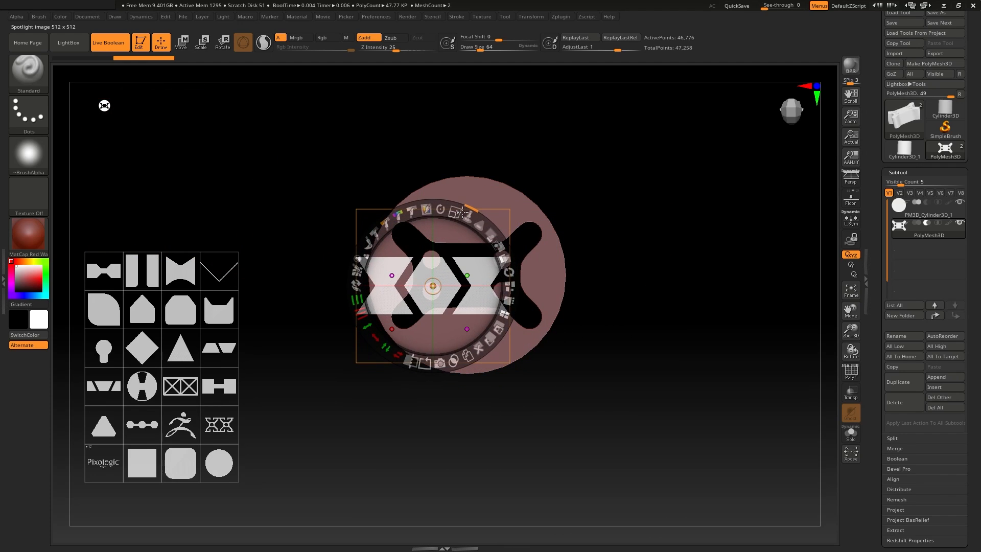
drag(463, 211, 471, 236)
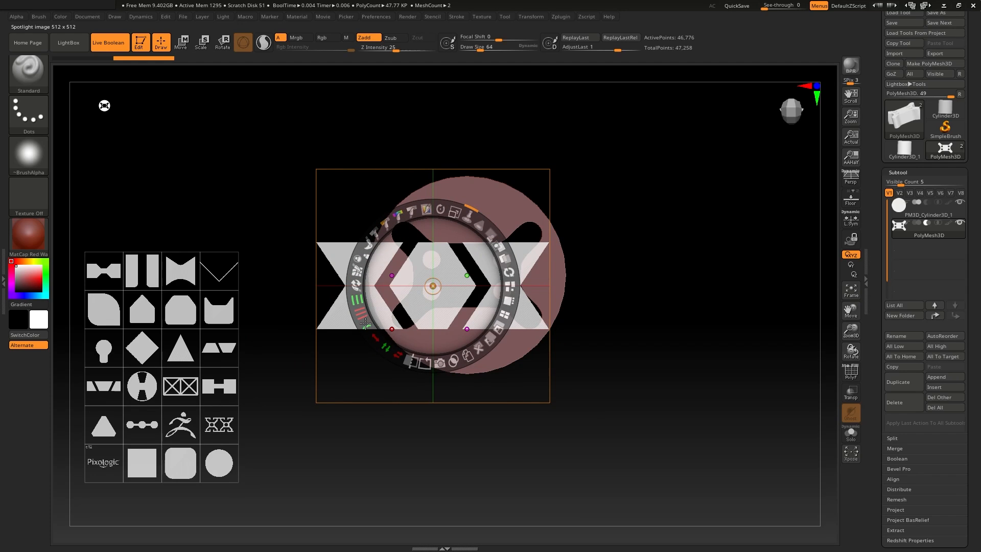
mouse_move(366, 323)
mouse_down()
mouse_move(400, 358)
mouse_move(347, 299)
mouse_move(375, 338)
mouse_up()
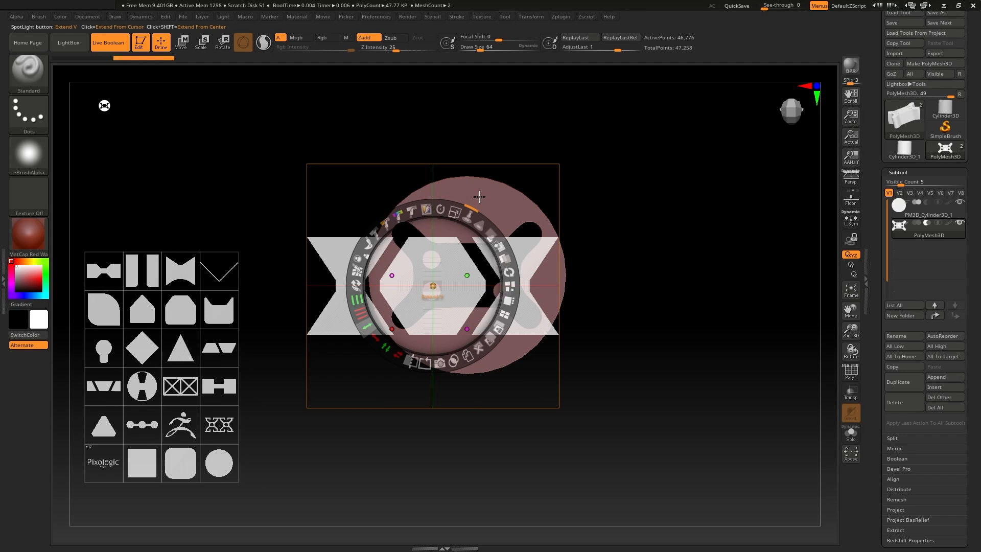
Duplicate the three-circle bar from the shape sheet and place the copy in the empty area beside the cylinder
click(141, 422)
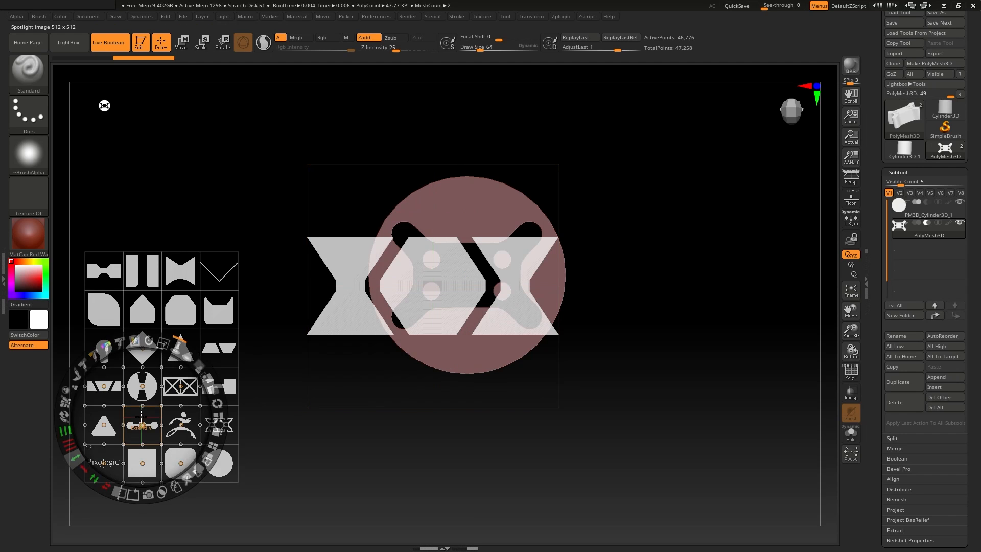
click(177, 488)
drag(151, 414, 660, 249)
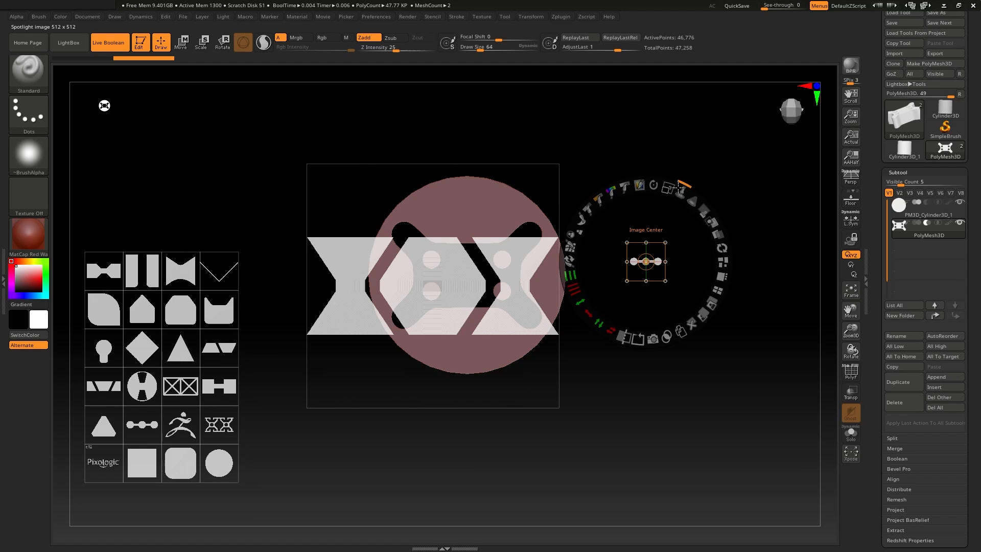
Rotate the three-circle bar copy upright, enlarge it over the hexagon strip's centre, and try a Spotlight Union boolean with it
drag(678, 188, 687, 221)
drag(669, 189, 471, 303)
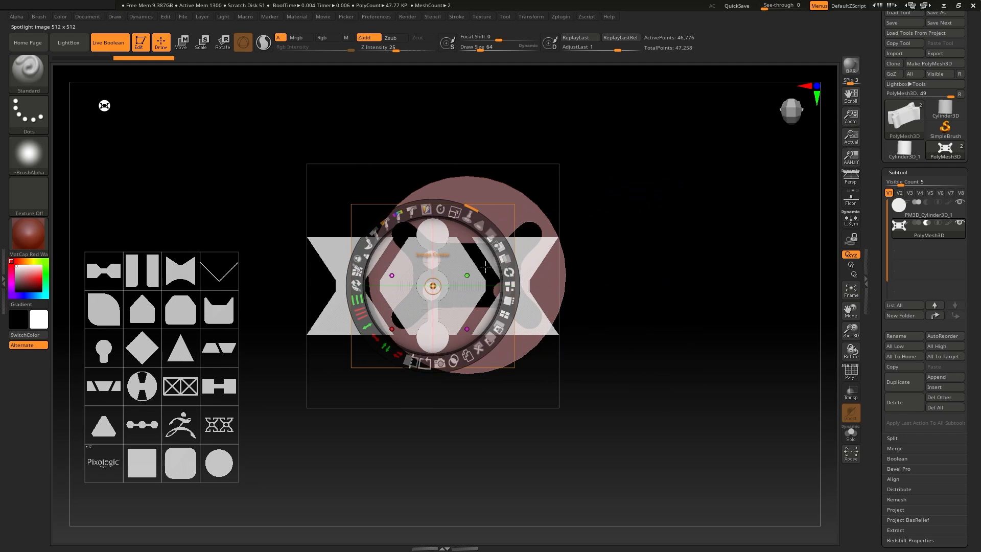
drag(455, 211, 457, 351)
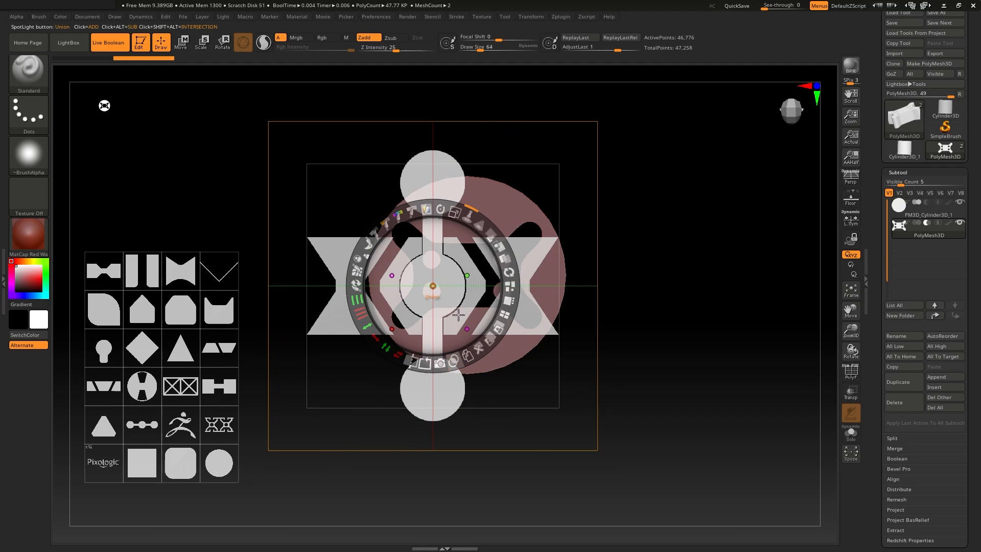
Try to move the bar off the hexagon strip, and undo the edits back to the small horizontal copy beside the cylinder
mouse_move(443, 284)
mouse_down()
mouse_move(526, 276)
mouse_move(740, 286)
mouse_move(714, 297)
mouse_up()
key(ctrl+z)
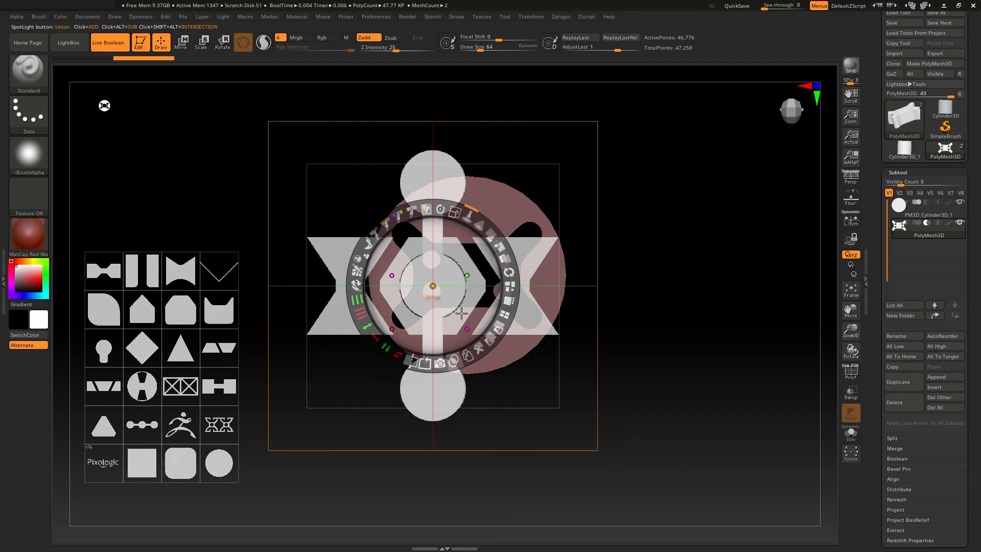
drag(462, 314, 445, 398)
key(ctrl+z)
key(ctrl+z)
key(ctrl+z)
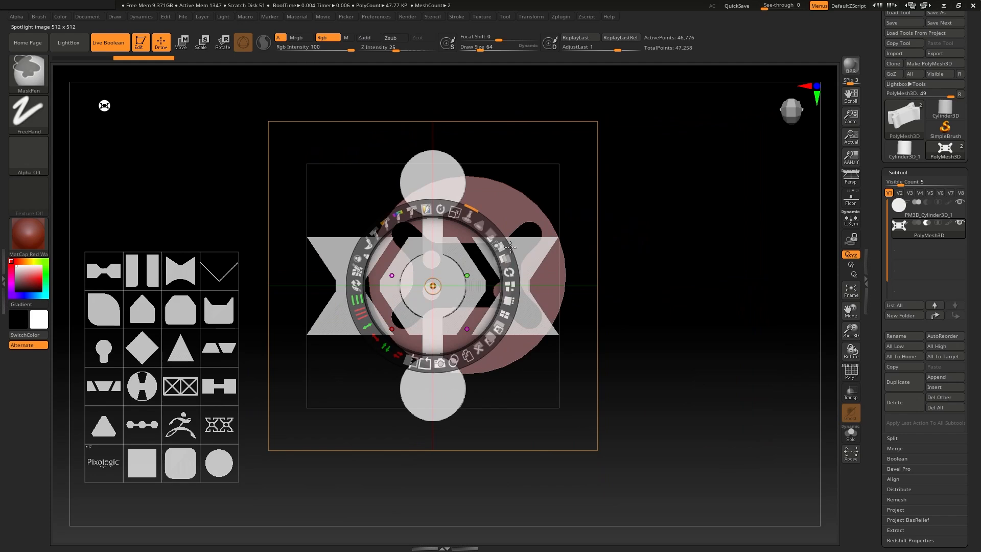
key(ctrl+z)
key(ctrl+z)
key(ctrl+z)
key(ctrl+z)
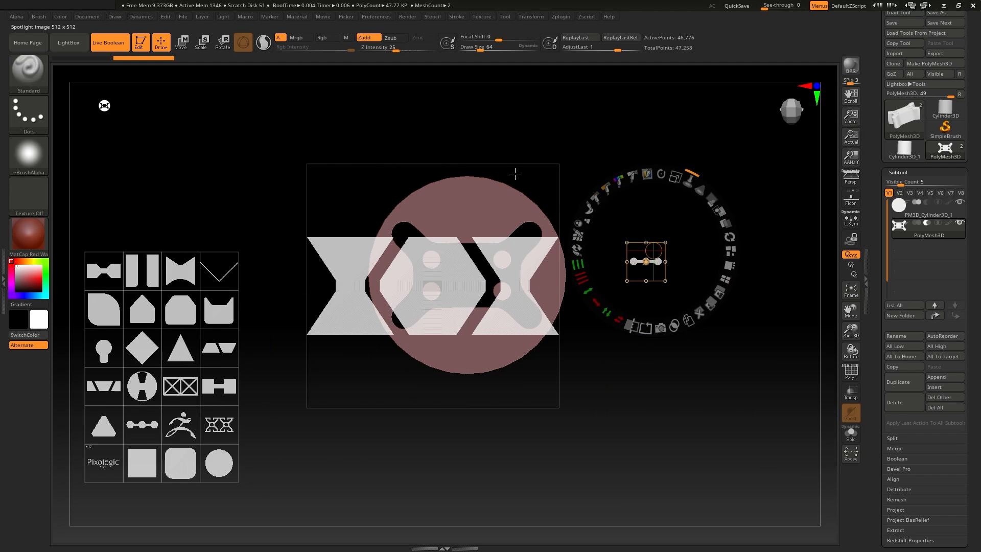
Centre the Spotlight dial on the hexagon strip, scale the strip down, and park it above the shape sheet
click(683, 116)
click(508, 175)
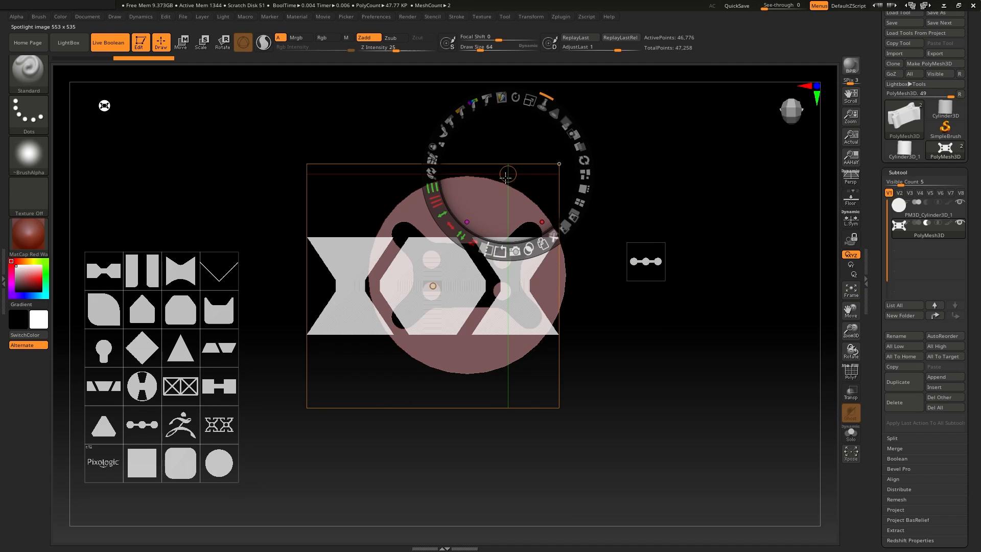
click(433, 286)
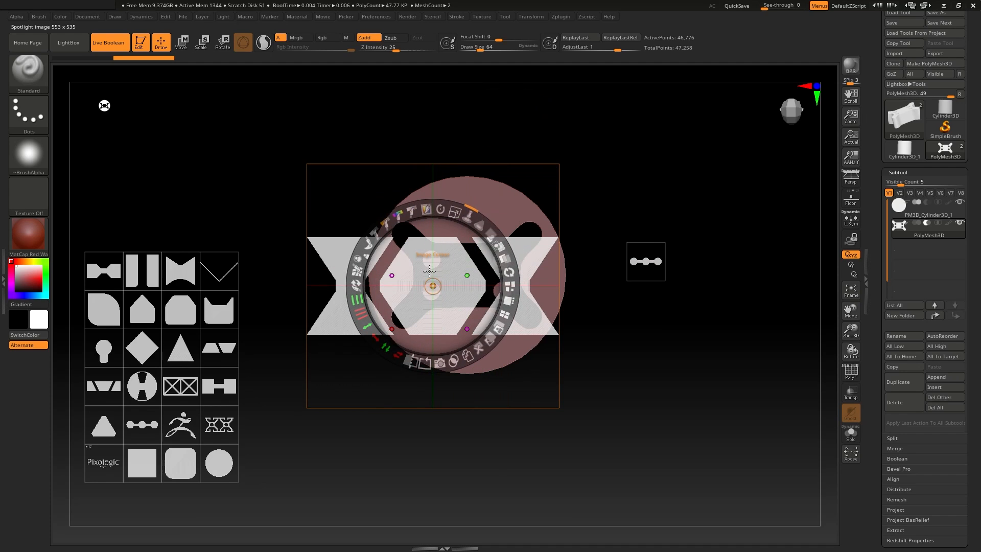
drag(455, 212, 446, 261)
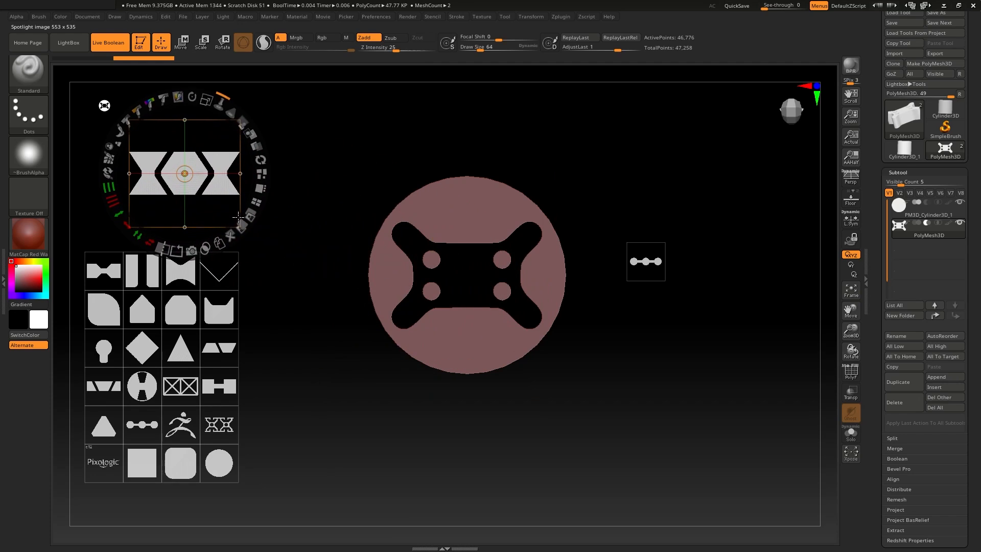
Duplicate the parked hexagon strip, move the copy over the cylinder's left side, and enlarge it
click(222, 242)
drag(413, 304, 366, 291)
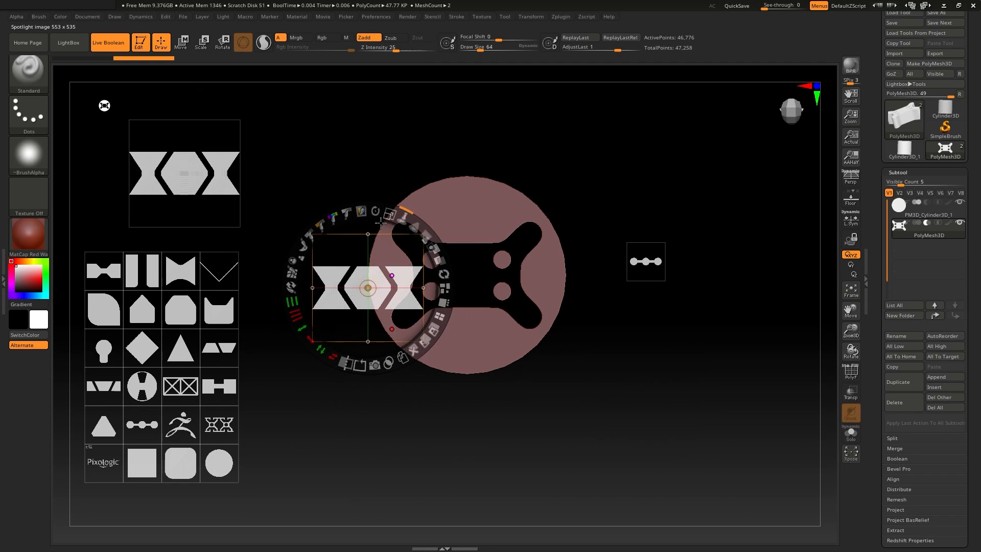
drag(390, 215, 408, 266)
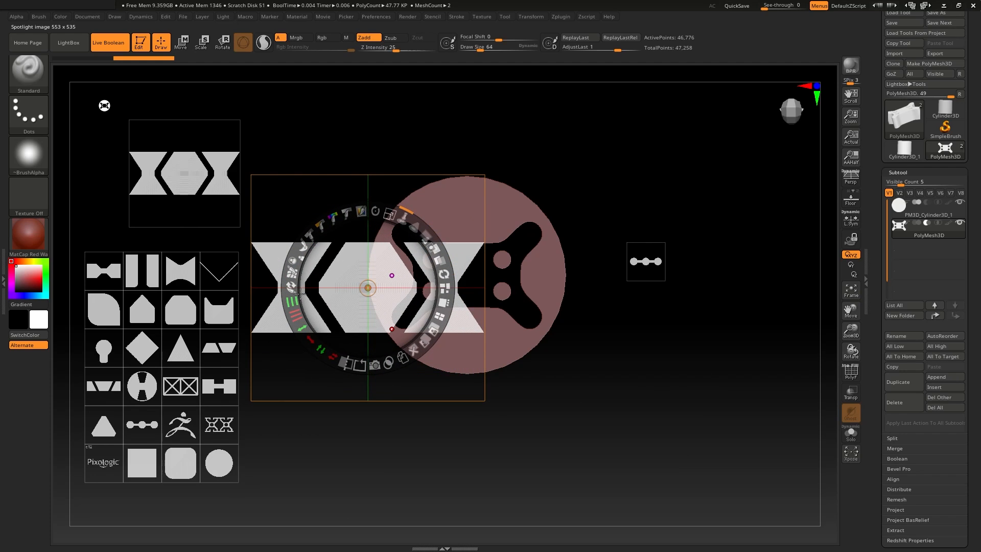
drag(390, 214, 401, 234)
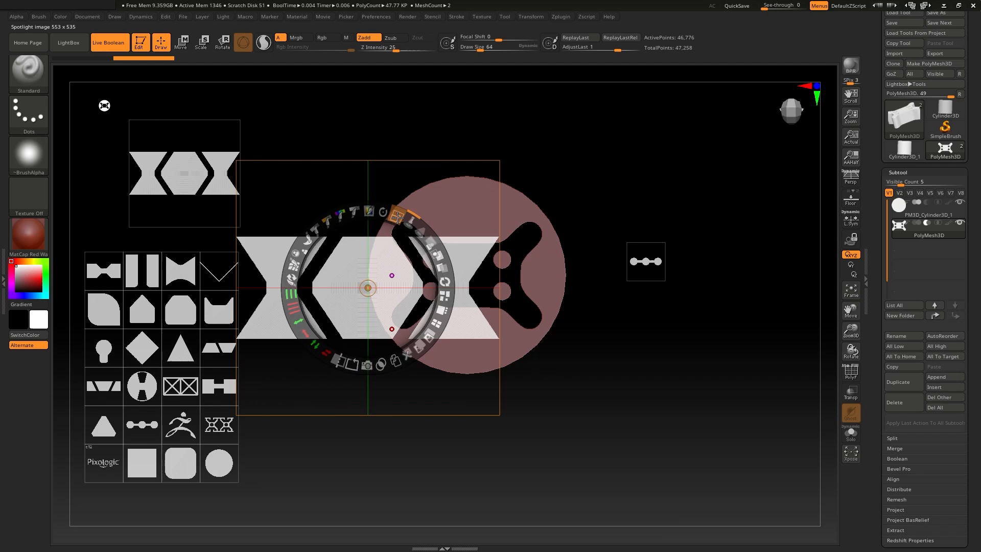
Extend the enlarged strip copy from its centre, and move it over the middle of the cylinder's face
drag(302, 327, 291, 304)
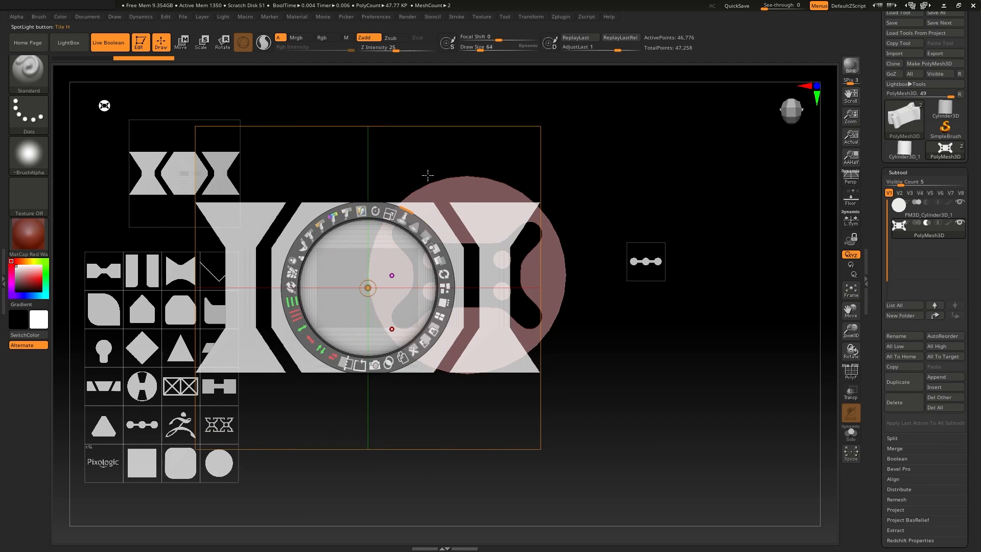
drag(410, 168, 461, 304)
click(506, 300)
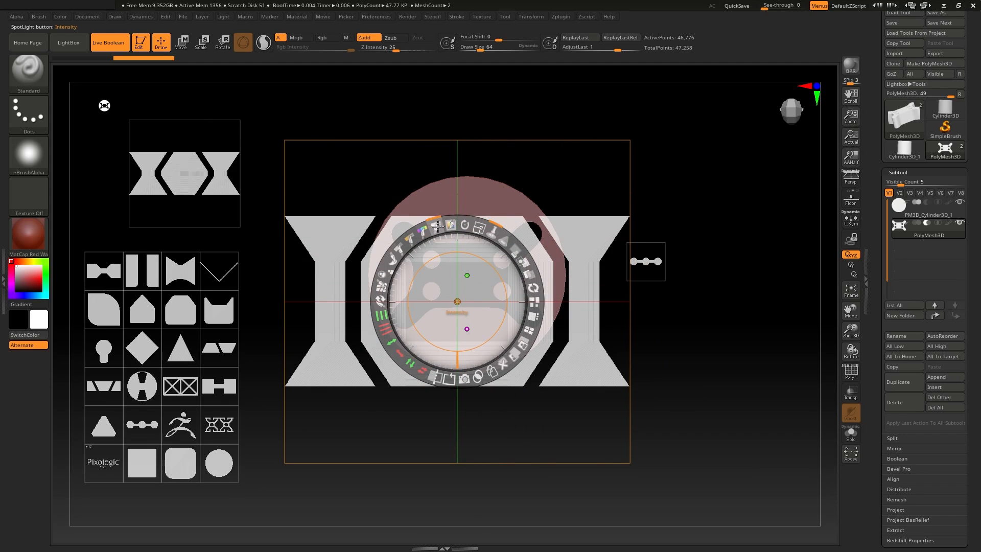
Lower the enlarged strip's intensity until it is a black canvas, and centre a duplicate of the parked hexagon strip on it
drag(438, 226, 433, 333)
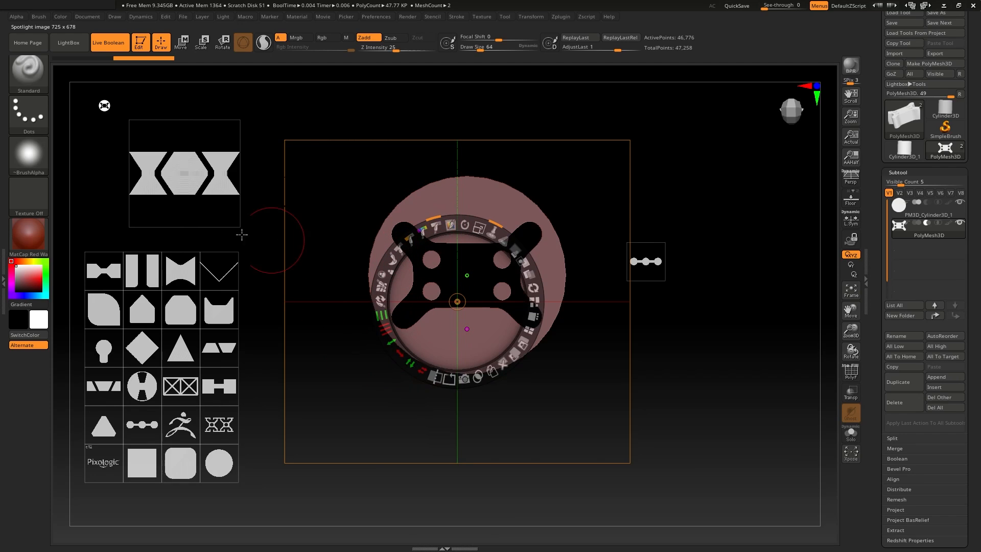
click(186, 173)
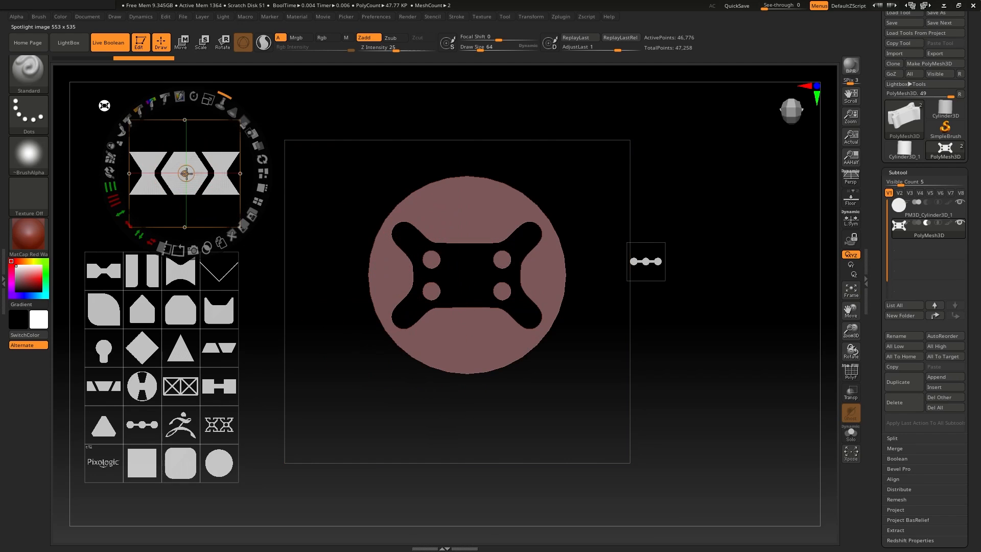
click(221, 242)
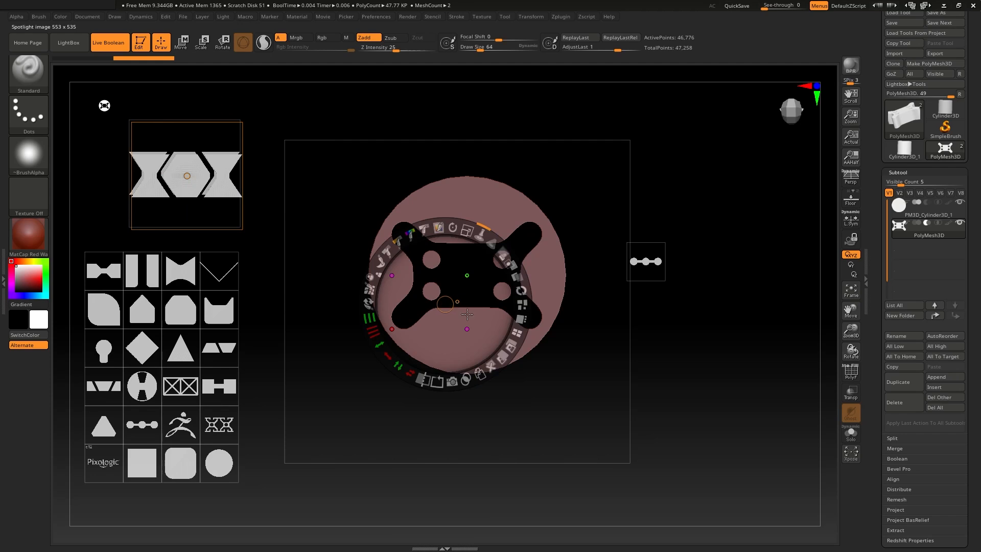
drag(467, 315, 480, 270)
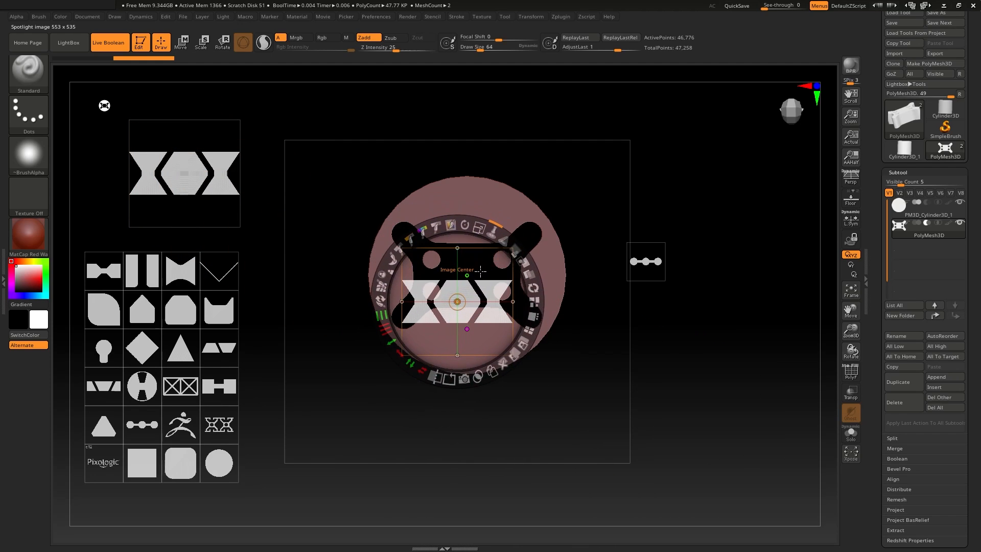
Enlarge the centred strip copy and union it into the black canvas, deleting the leftover copy
drag(480, 226, 503, 296)
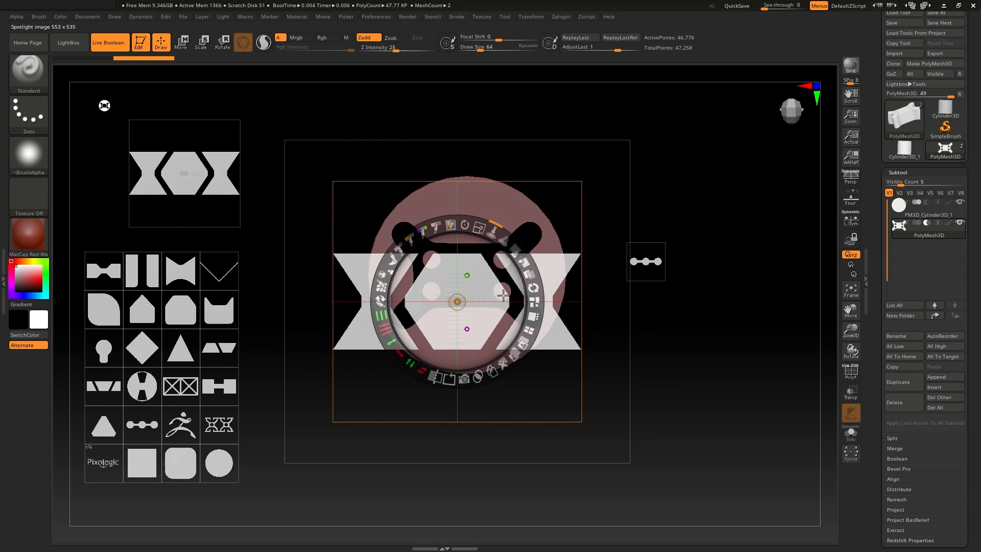
click(477, 377)
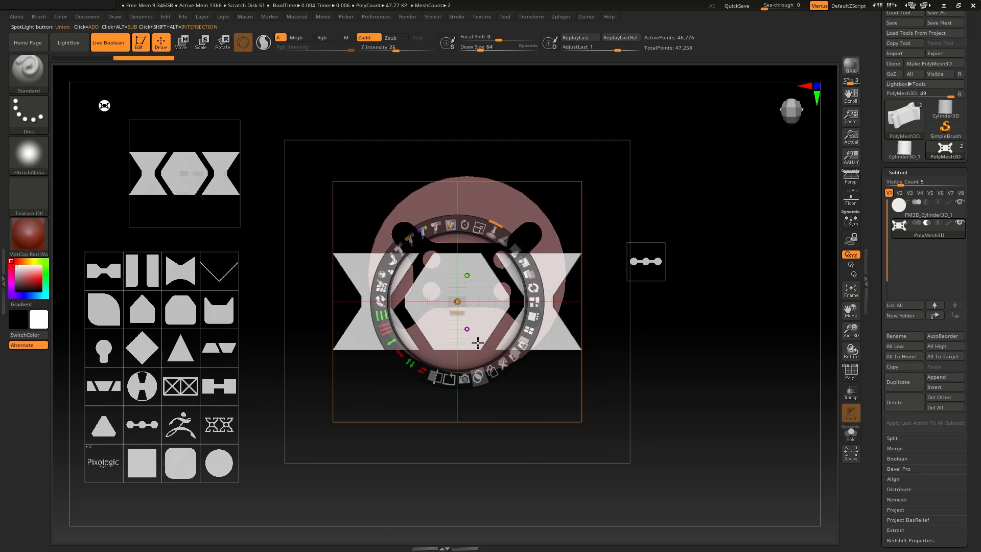
drag(471, 357, 734, 467)
click(757, 473)
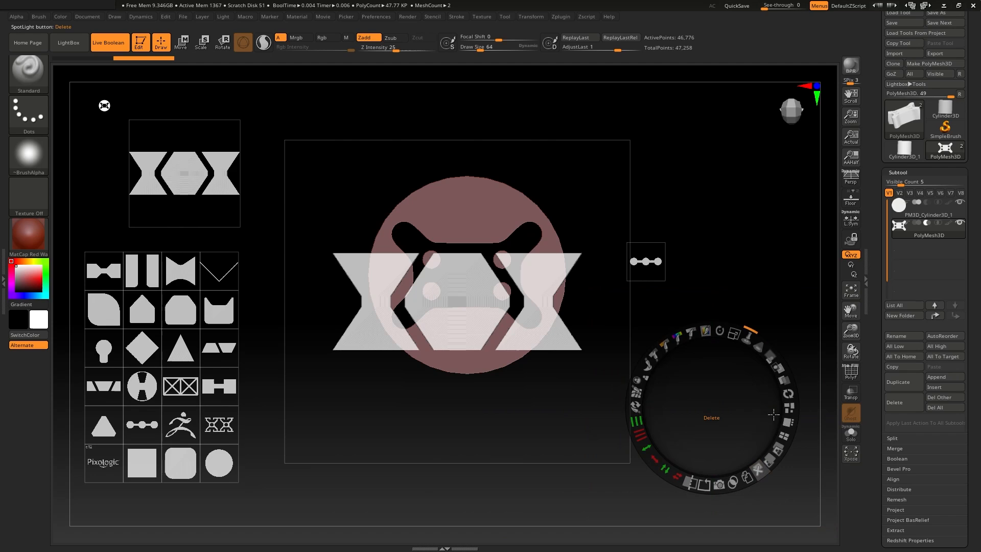
drag(720, 404, 736, 423)
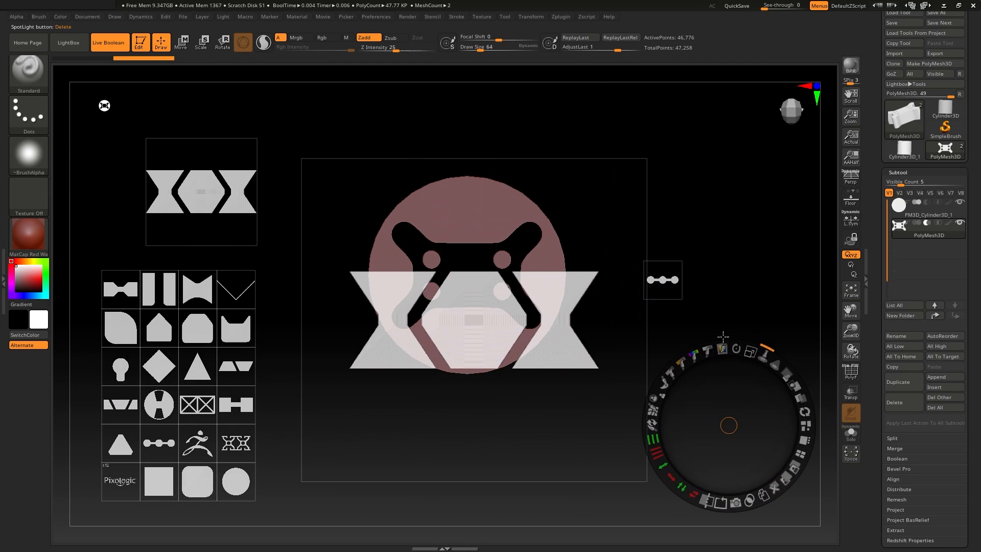
Centre the three-circle bar on the canvas, turned upright and enlarged beyond the strip, and union it into the canvas
click(671, 291)
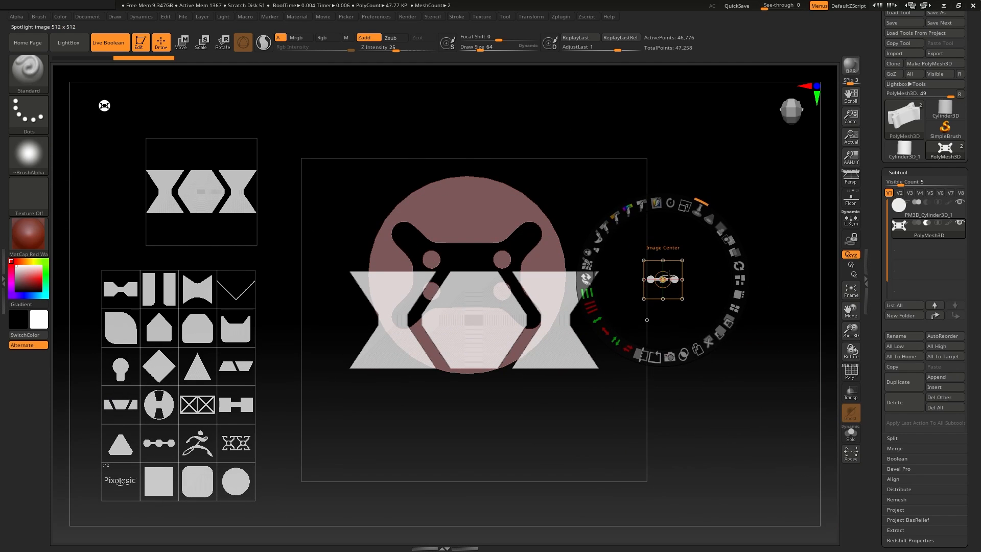
drag(692, 271, 510, 314)
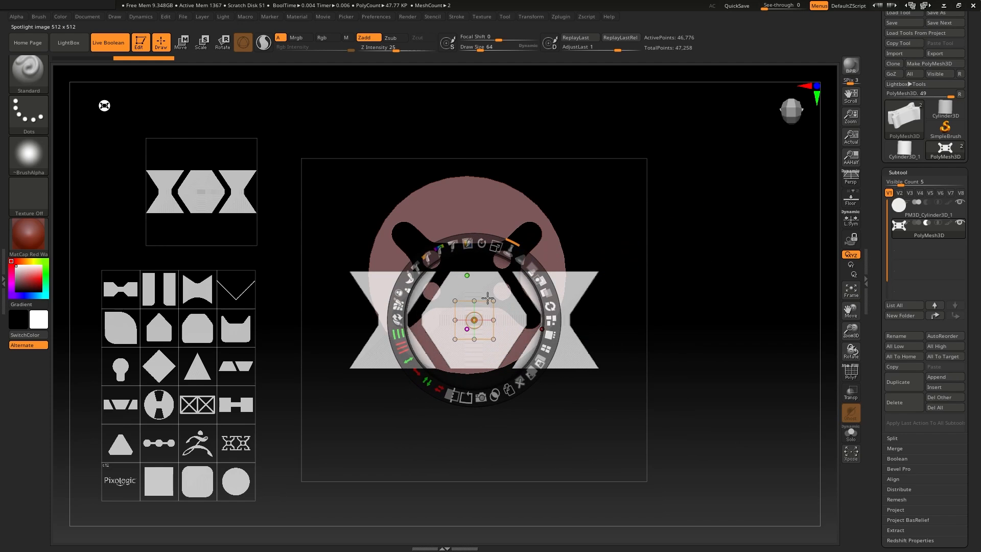
drag(508, 249, 500, 403)
shift+drag(550, 306, 493, 394)
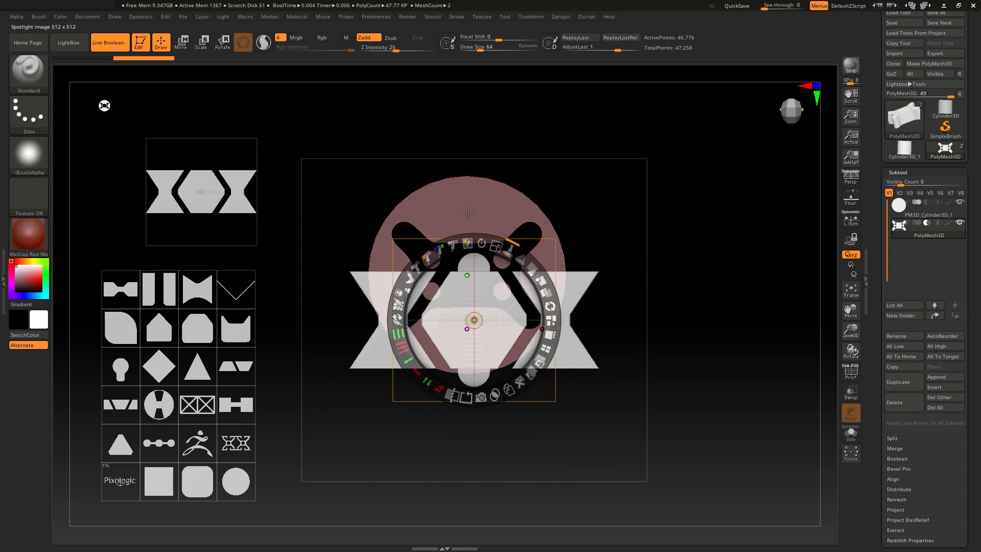
drag(495, 244, 521, 298)
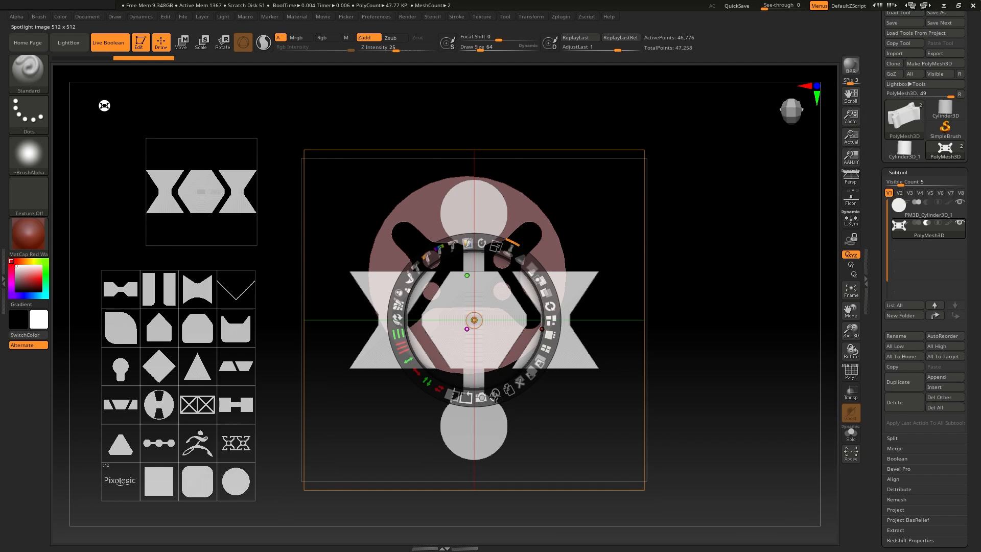
click(495, 396)
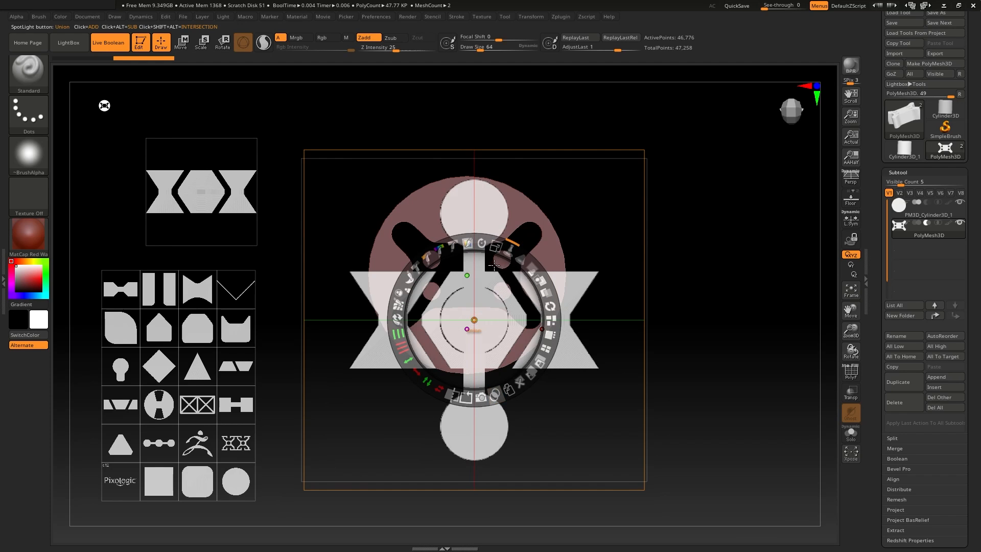
Move the upright bar off the canvas beside the cylinder, and shorten and scale it down into a compact two-lobed shape
drag(494, 264, 720, 270)
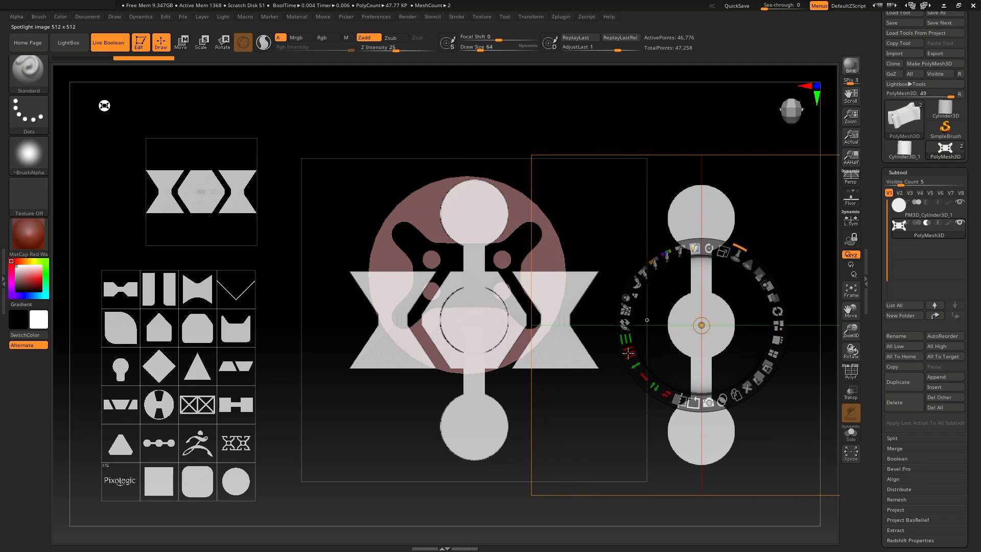
drag(634, 364, 680, 400)
drag(728, 252, 684, 271)
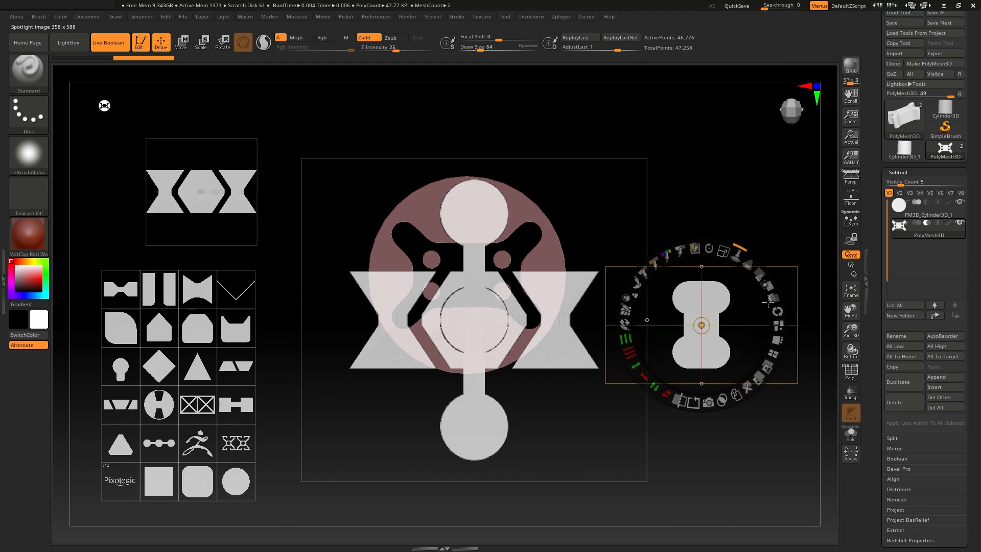
Swap the two-lobed shape for the sheet's circle, and place the circle, scaled down, in front of the left hourglass's upper half
click(236, 480)
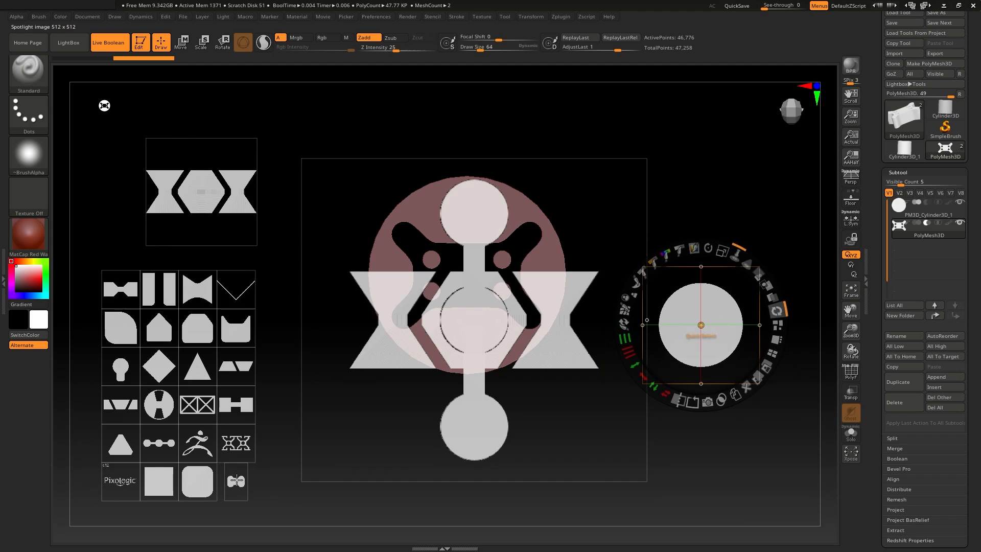
click(777, 310)
drag(722, 250, 395, 258)
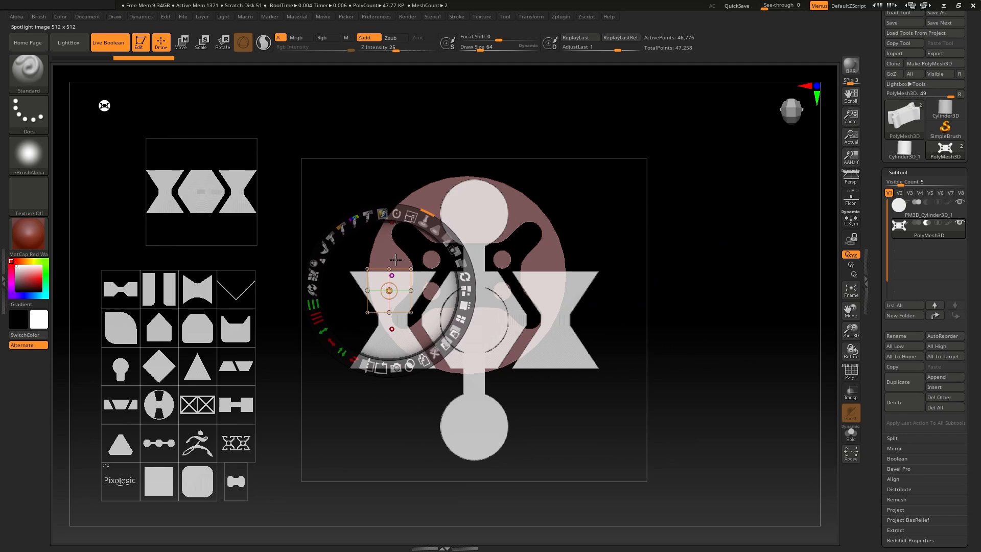
click(446, 346)
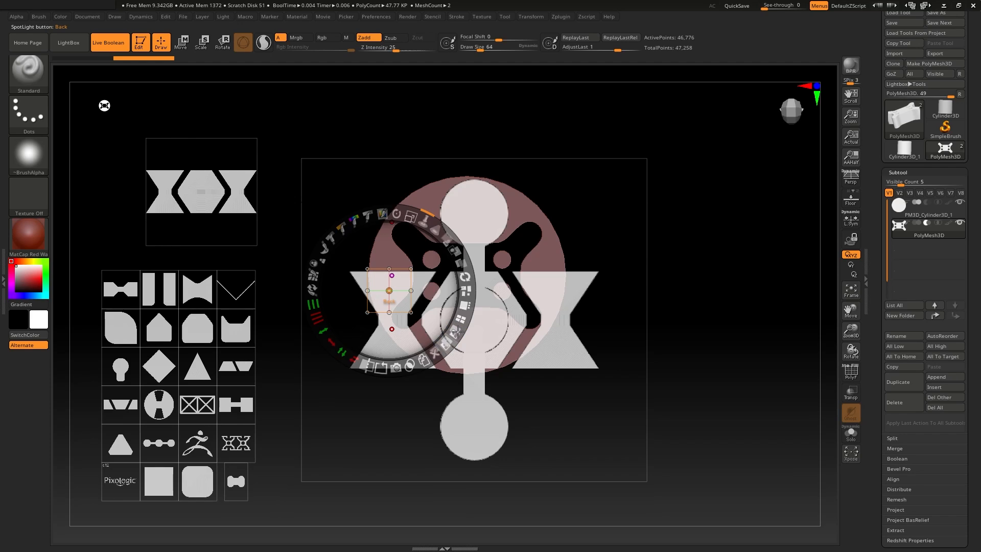
click(455, 332)
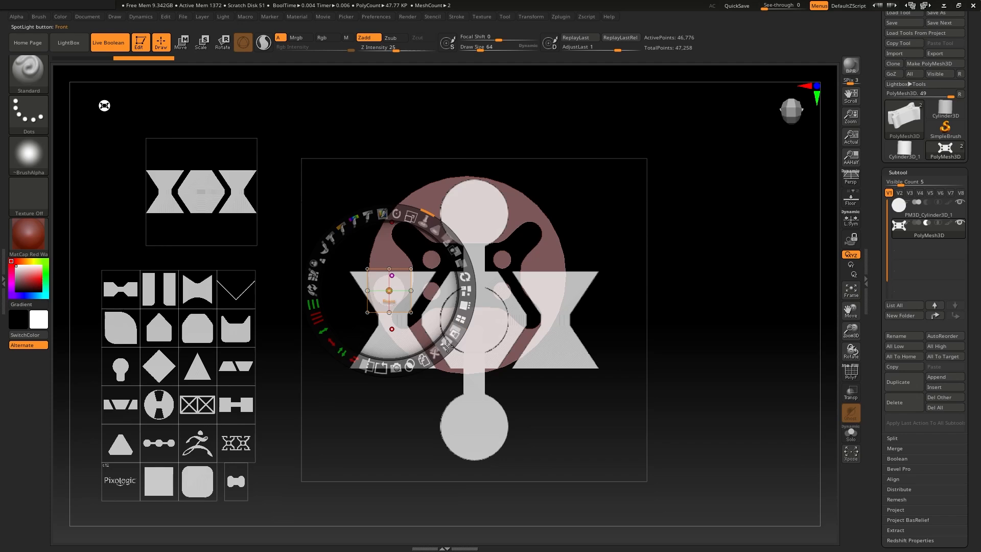
click(447, 346)
click(455, 334)
Subtract the small circle from the left hourglass's upper half and delete the circle
drag(409, 251, 412, 252)
drag(415, 218, 410, 217)
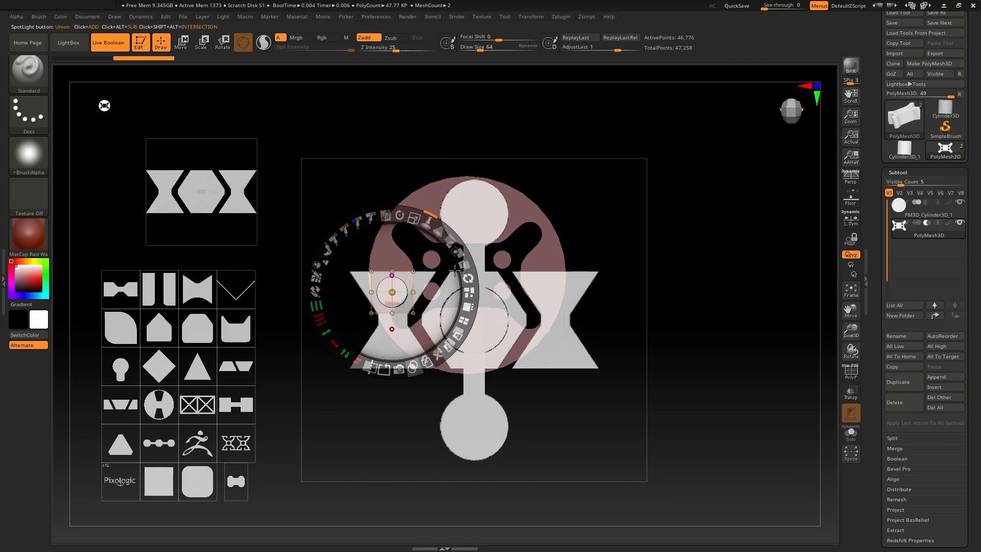
click(438, 357)
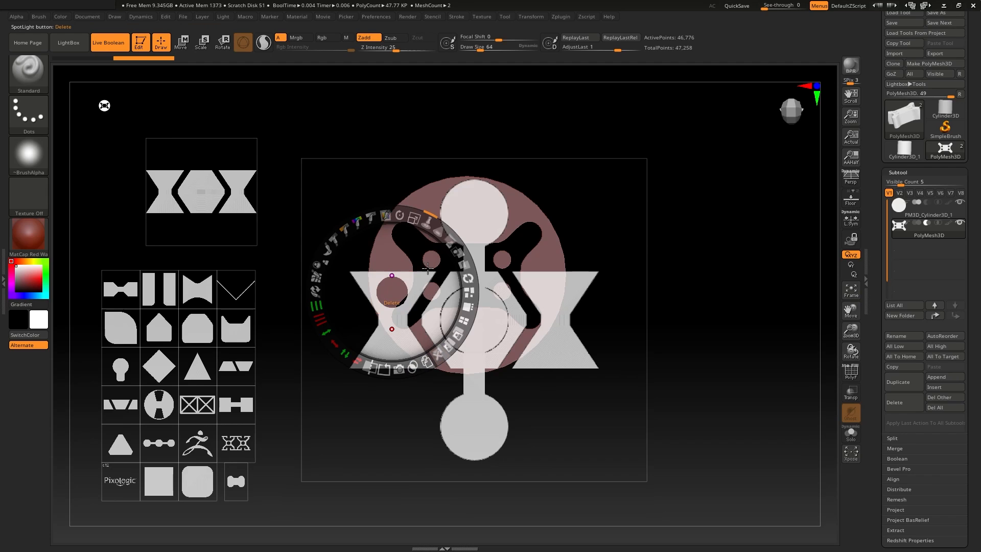
Centre the Spotlight dial on the canvas image, and mirror the circular cut-out top to bottom and left to right
drag(398, 291, 717, 228)
click(588, 238)
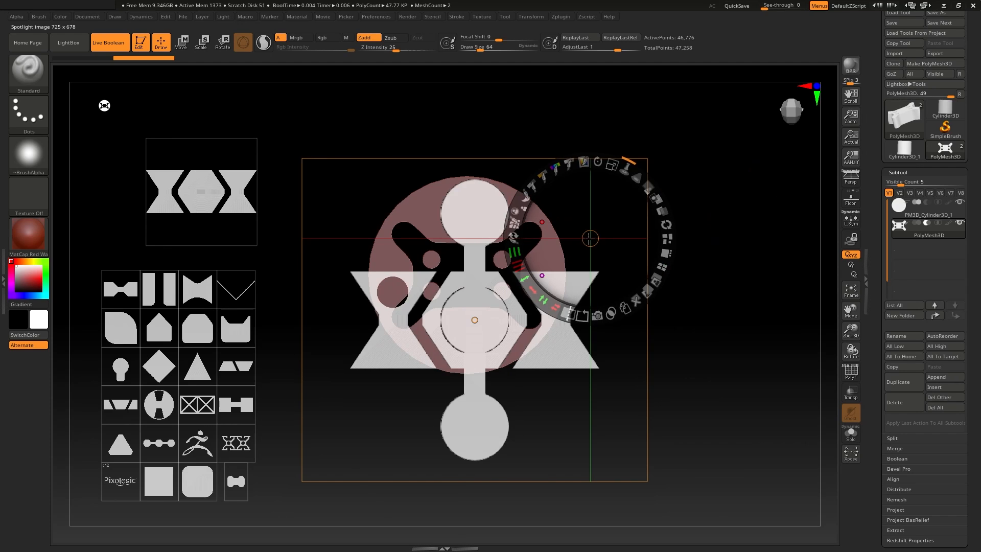
drag(591, 238, 475, 320)
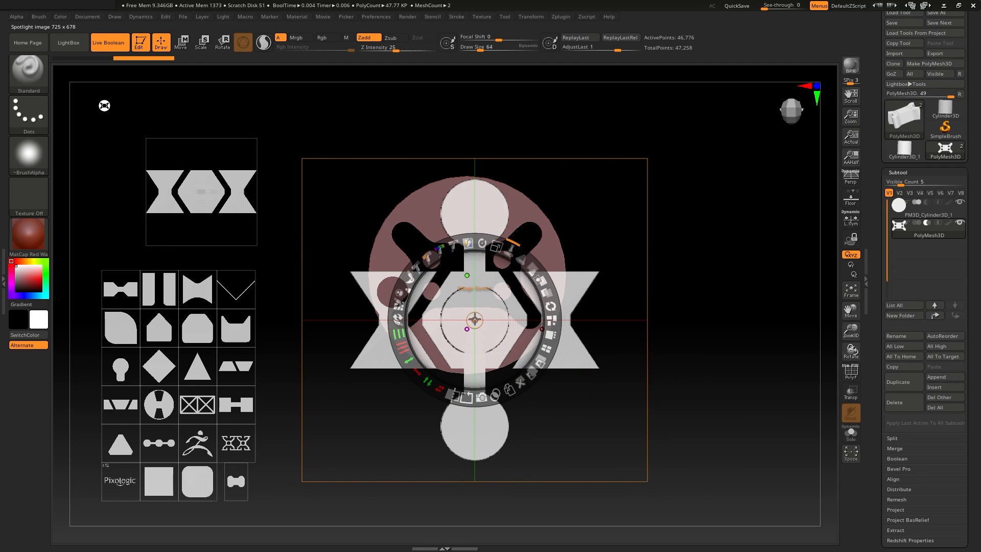
shift+click(427, 382)
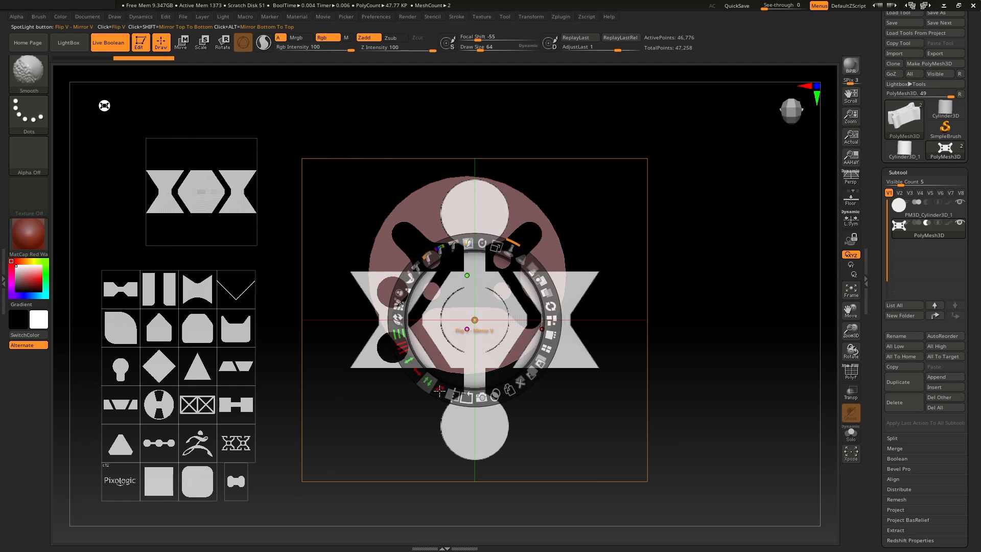
shift+click(440, 391)
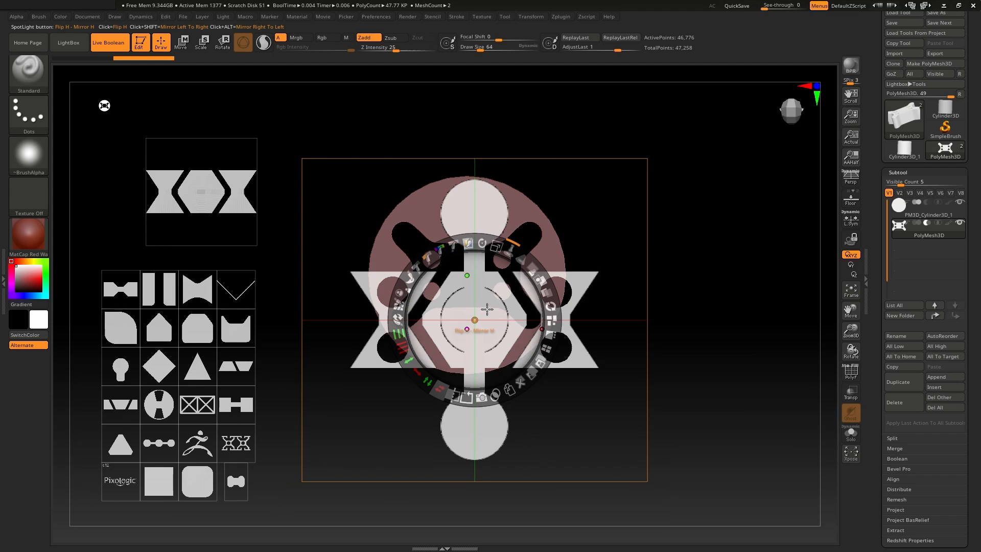
Move the combined canvas image over the cylinder's centre and create a Snapshot3D mesh from it
drag(486, 311, 479, 266)
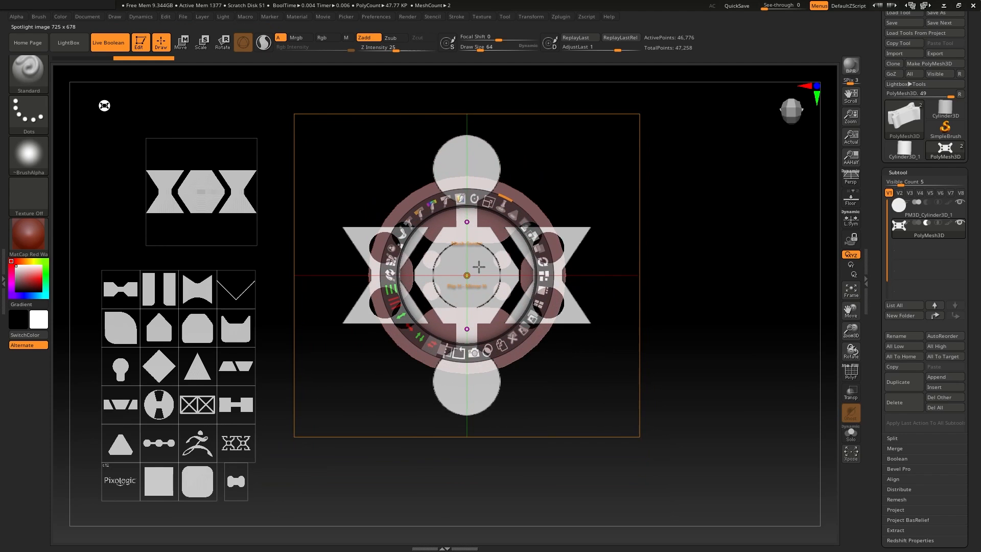
click(475, 353)
key(shift)
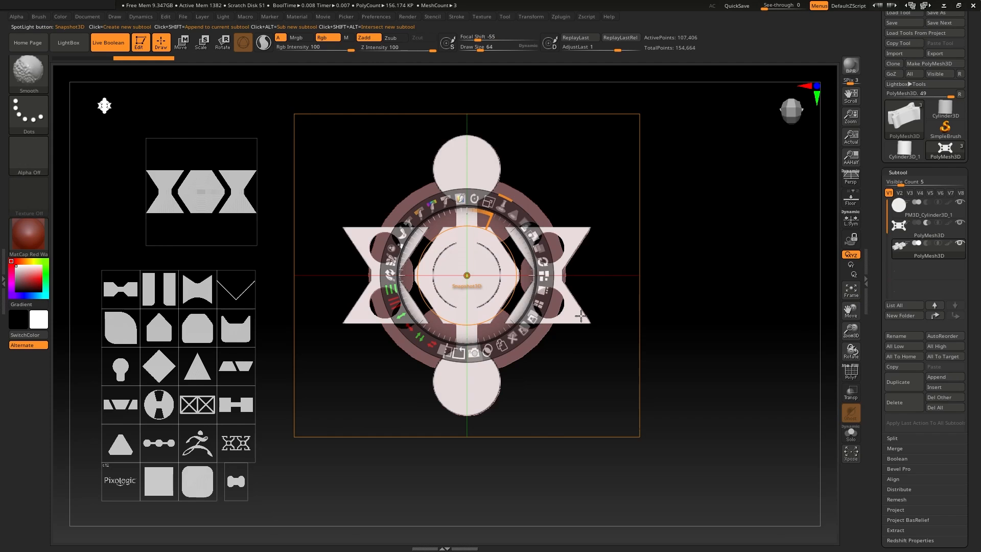
key(shift+z)
mouse_move(626, 247)
mouse_down()
mouse_move(653, 226)
mouse_move(659, 241)
mouse_move(636, 182)
mouse_move(651, 230)
mouse_move(613, 214)
mouse_up()
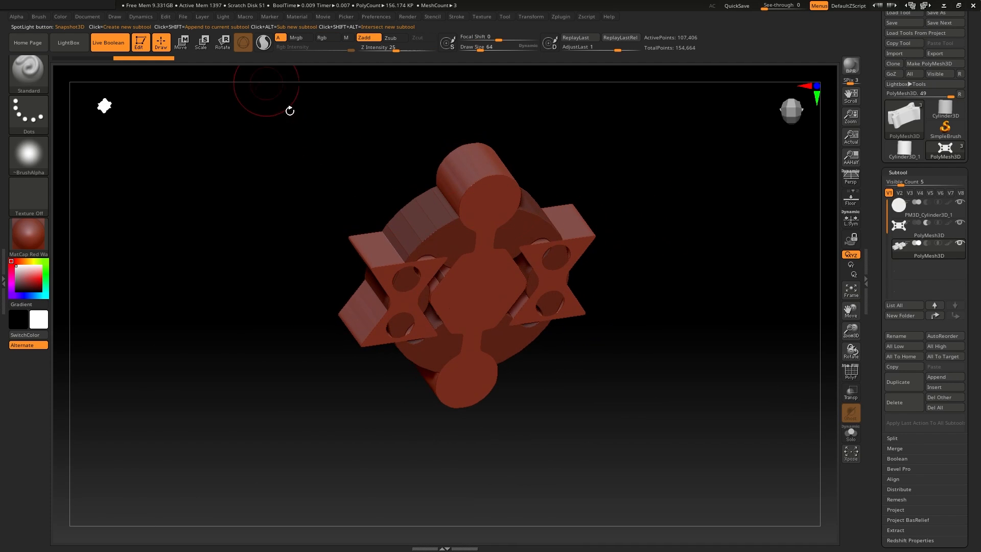
drag(654, 246, 615, 259)
Move the new Snapshot3D mesh off the cylinder so both sit side by side in front view
click(181, 43)
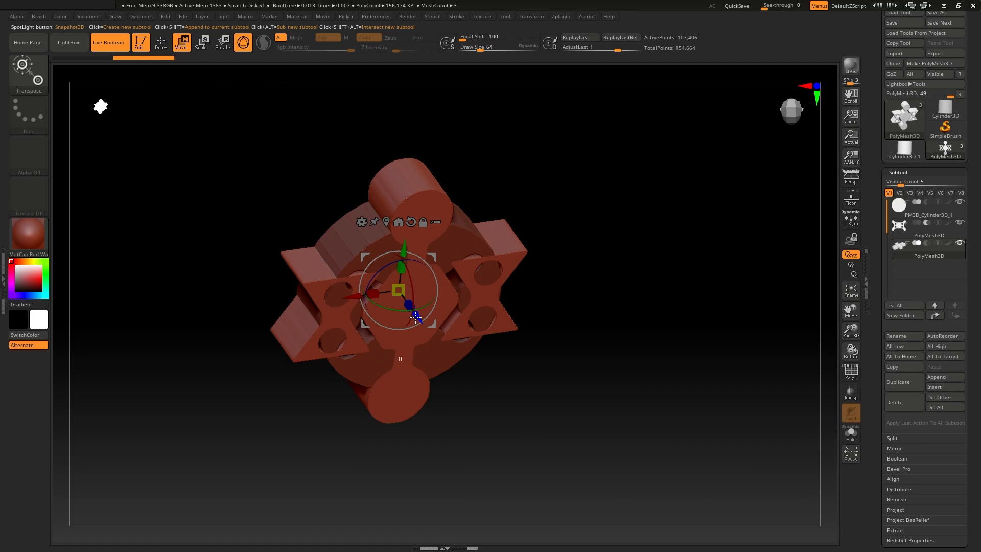
drag(391, 333, 446, 416)
drag(408, 377, 610, 346)
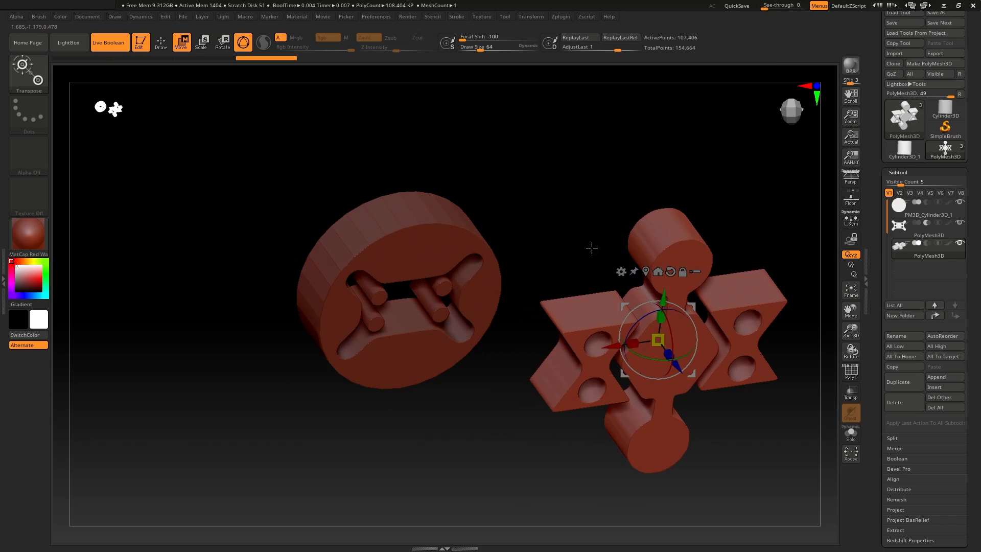
shift+drag(591, 248, 576, 184)
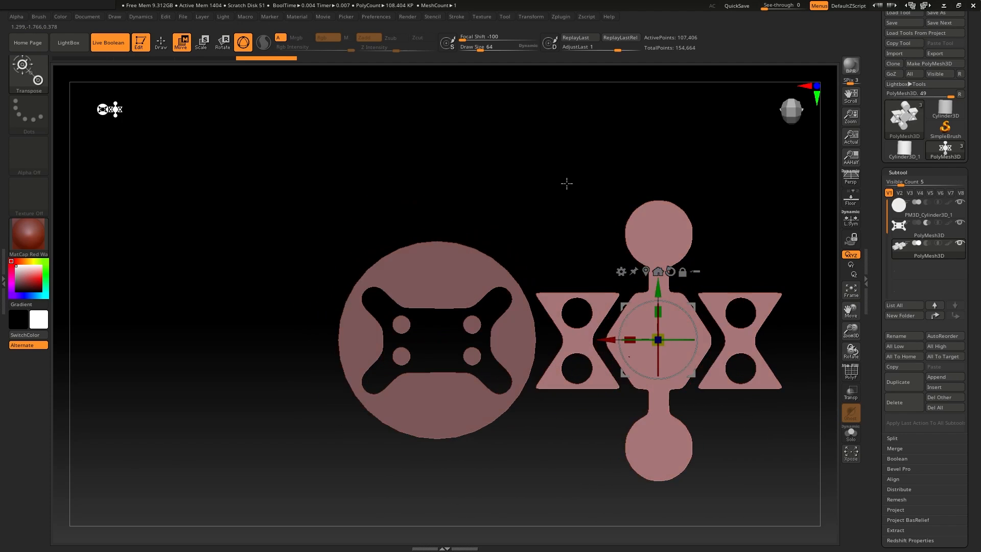
Return to Spotlight editing, scale the combined canvas image down, and undo its mirrored circular cut-outs
key(shift+z)
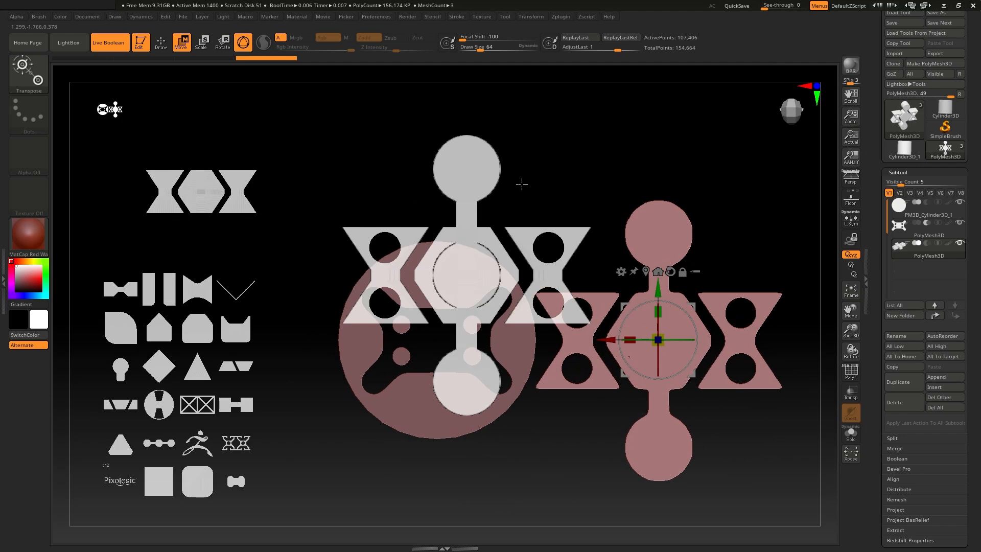
key(z)
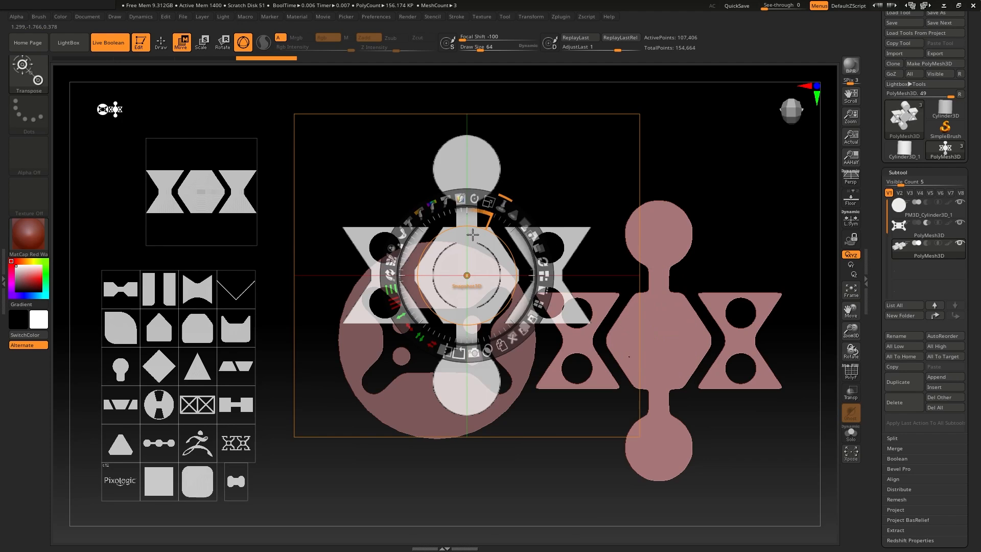
drag(489, 201, 484, 258)
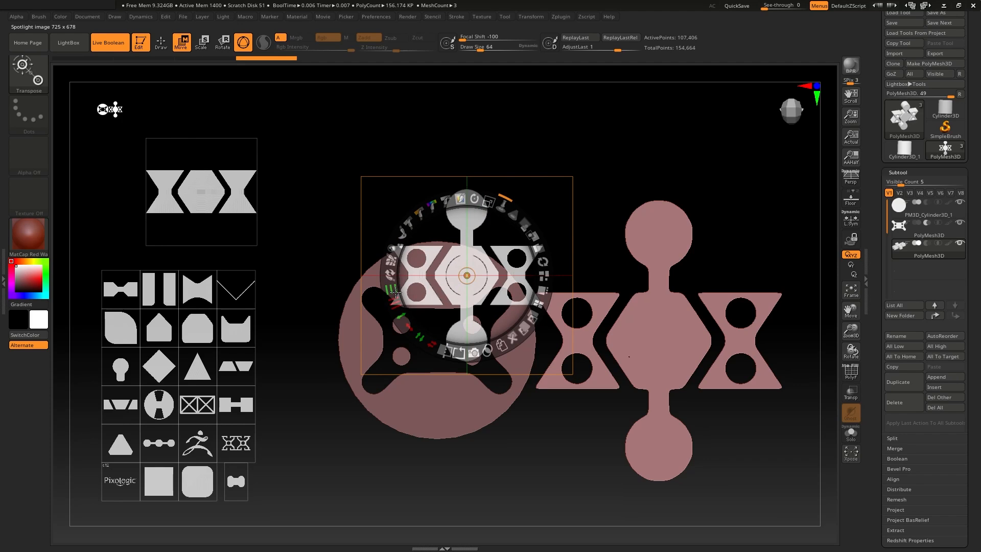
mouse_move(400, 317)
mouse_down()
mouse_move(392, 296)
mouse_move(398, 310)
mouse_up()
key(ctrl+z)
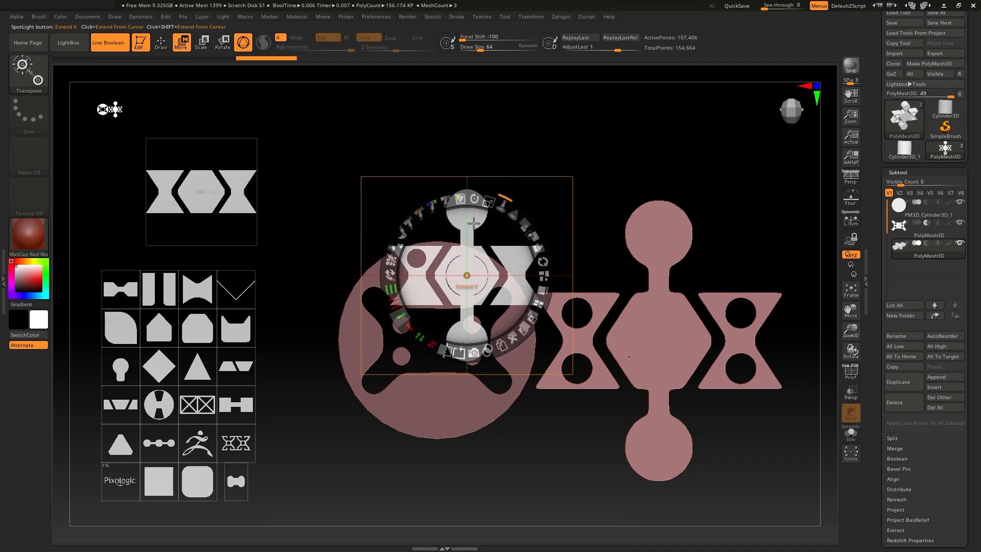
Place the Spotlight dial on the stem below the central hexagon and extend the canvas image vertically from that point
mouse_move(473, 224)
mouse_down()
mouse_move(476, 233)
mouse_move(473, 222)
mouse_up()
mouse_move(467, 266)
mouse_down()
mouse_move(465, 278)
mouse_move(469, 265)
mouse_up()
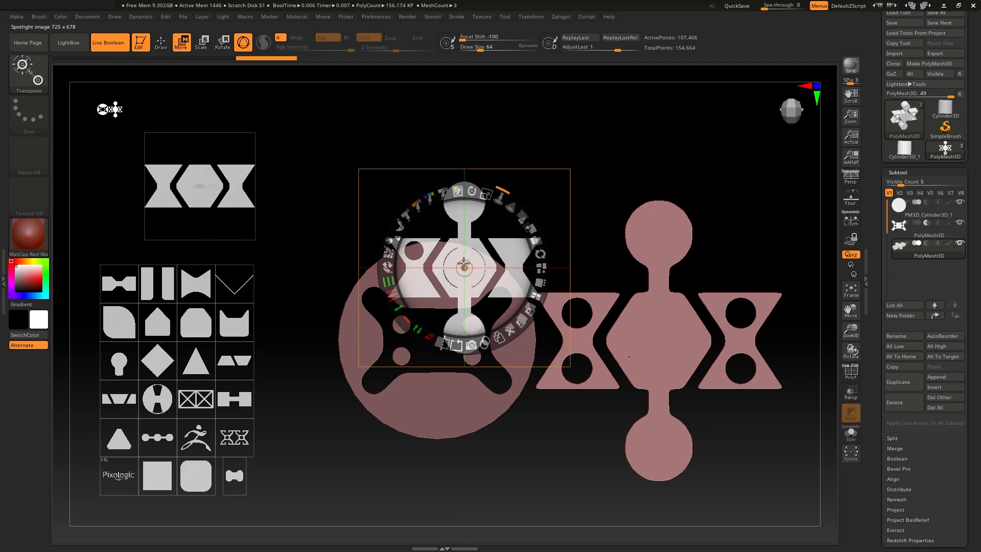
drag(467, 267, 466, 306)
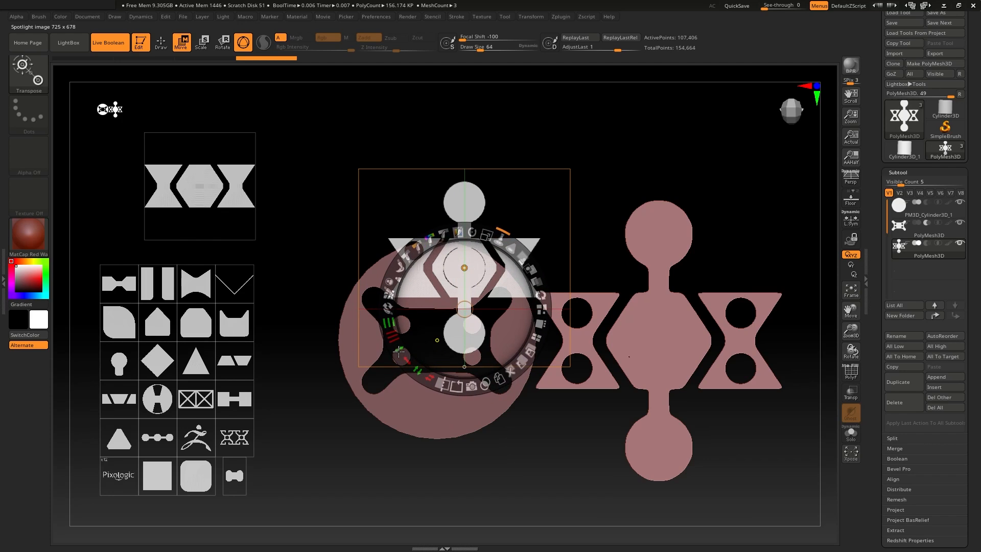
drag(400, 352, 392, 316)
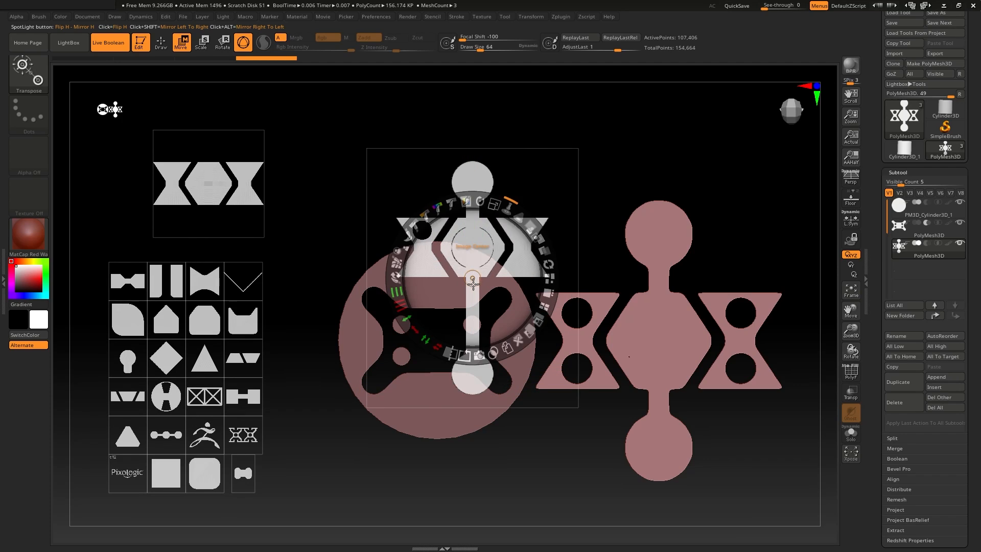
mouse_move(472, 278)
mouse_down()
mouse_move(473, 329)
mouse_move(473, 286)
mouse_up()
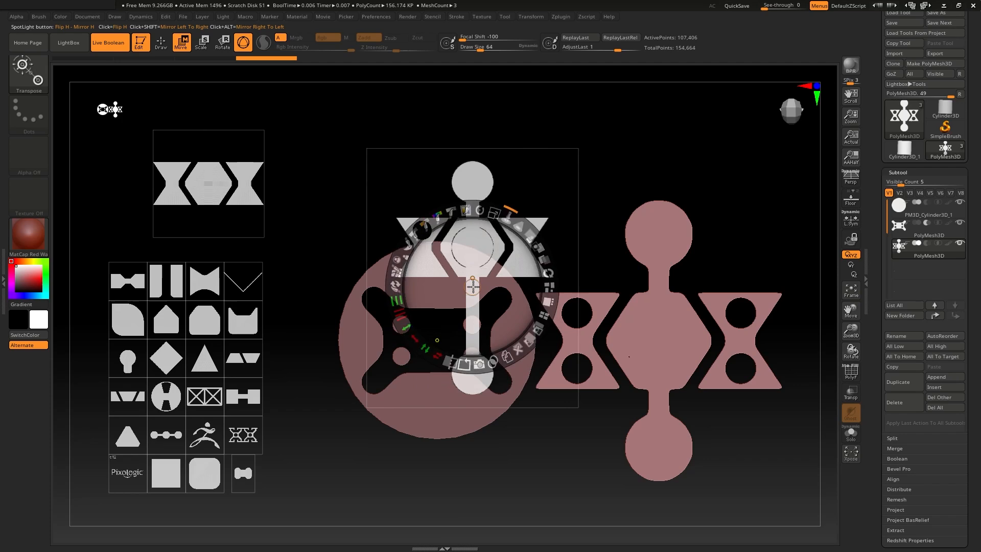
click(629, 156)
click(524, 194)
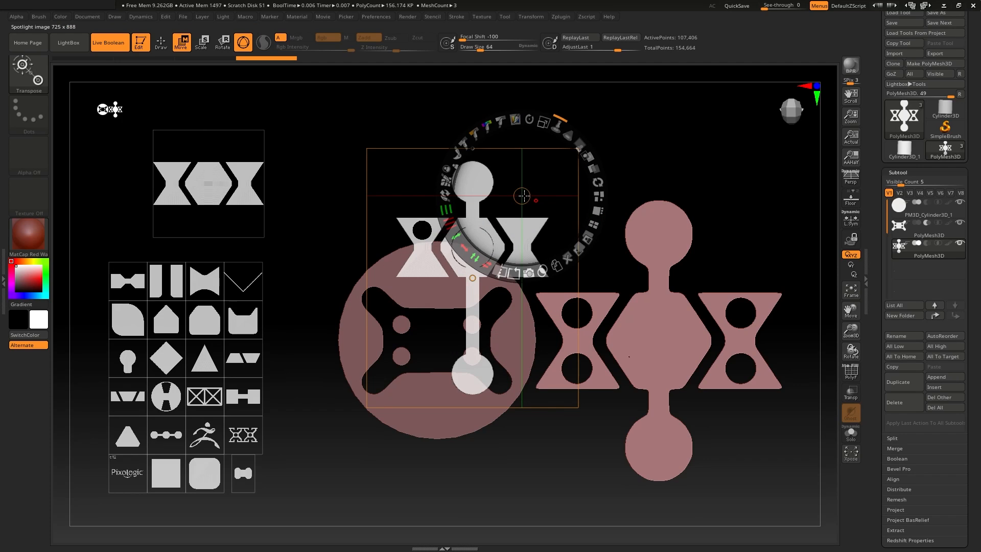
drag(522, 196, 523, 248)
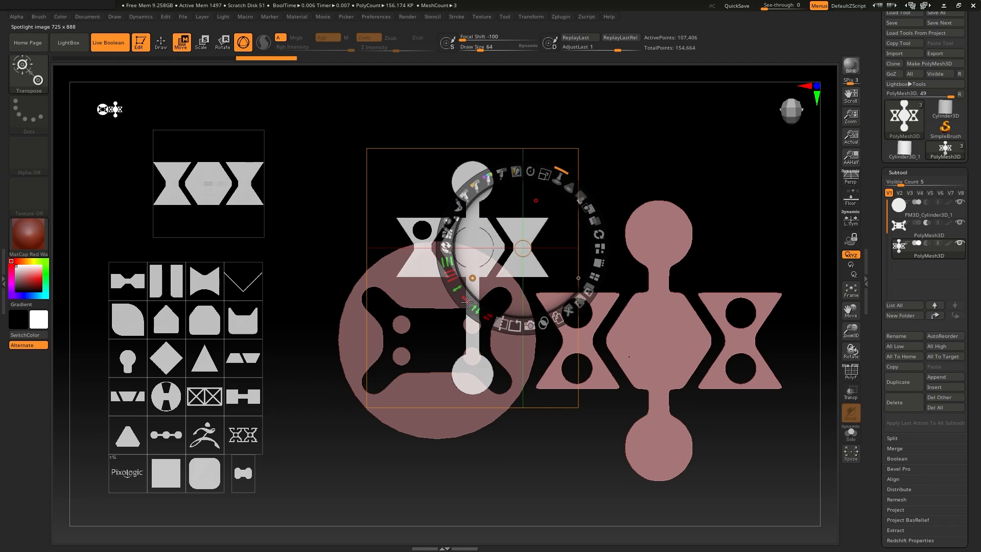
mouse_move(466, 301)
mouse_down()
mouse_move(447, 281)
mouse_move(457, 293)
mouse_up()
key(ctrl+z)
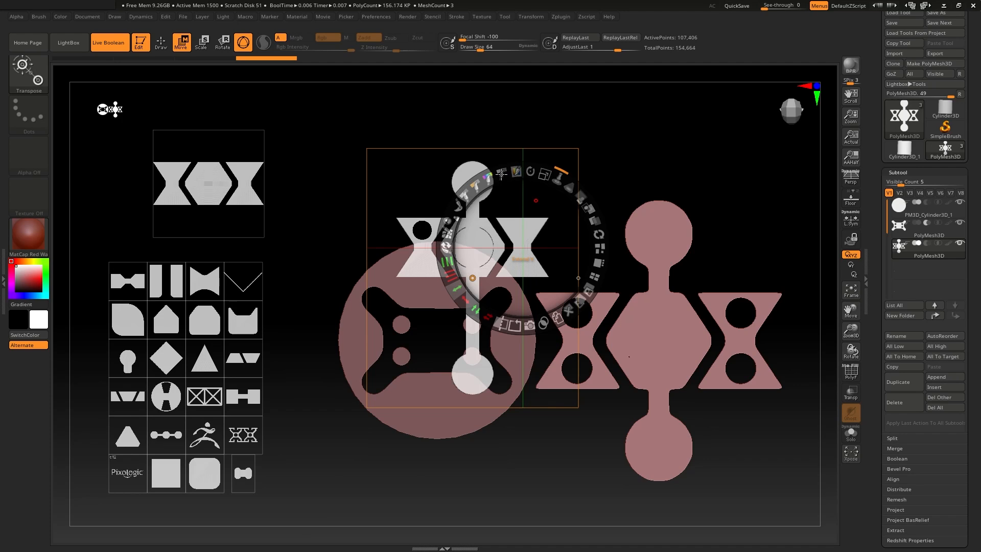
mouse_move(501, 174)
mouse_down()
mouse_move(471, 198)
mouse_move(487, 180)
mouse_up()
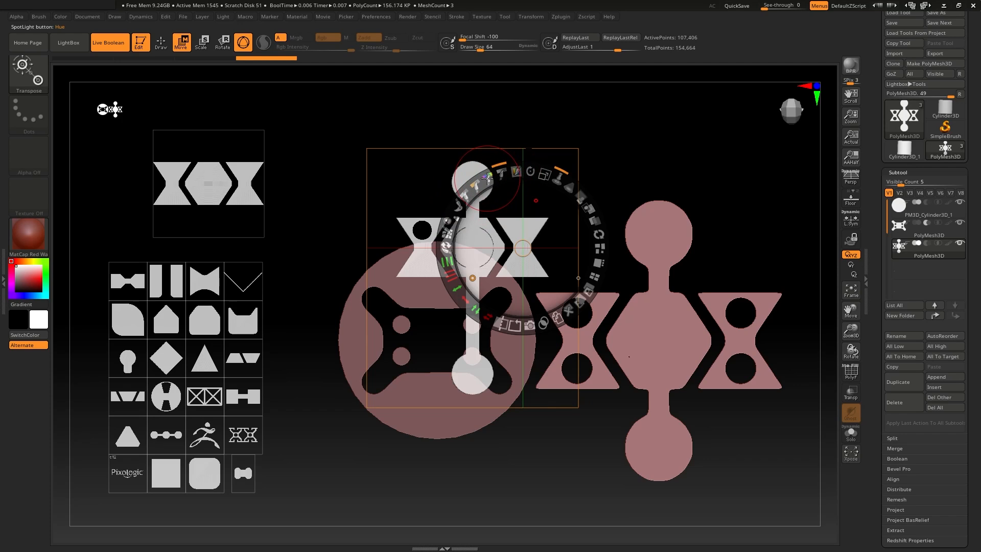
drag(484, 179, 484, 178)
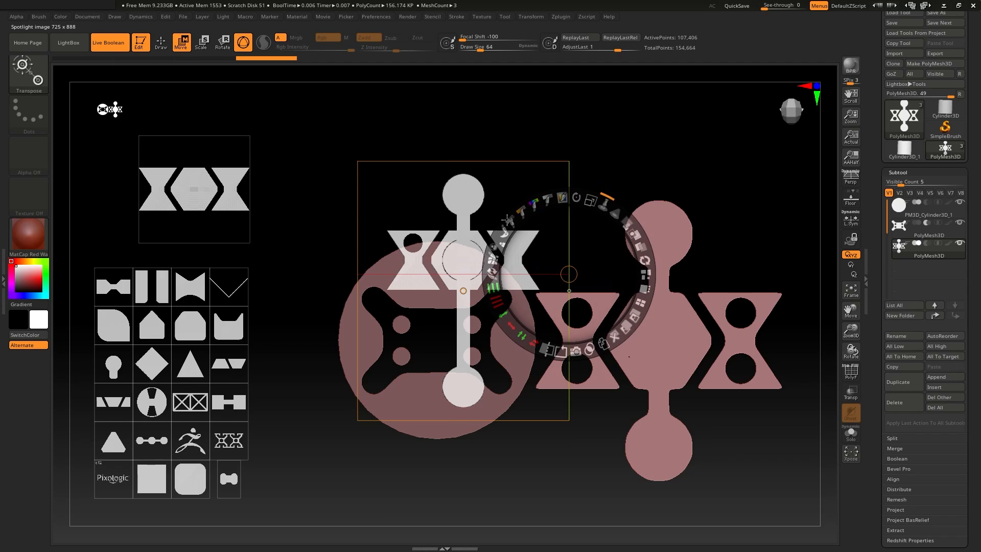
click(511, 220)
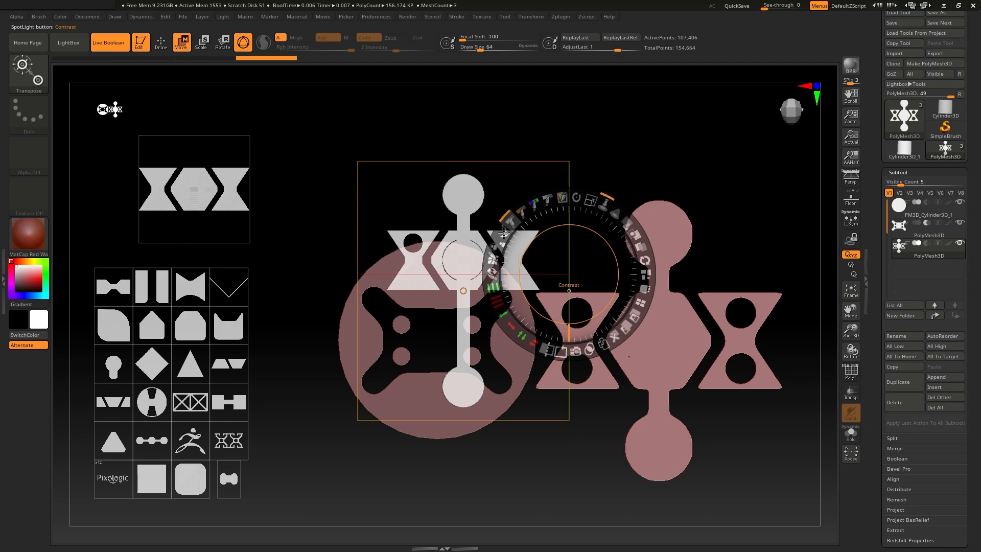
Switch Spotlight to Paint, try a stroke over the upper part of the left hourglass shape, and undo that stroke
click(562, 198)
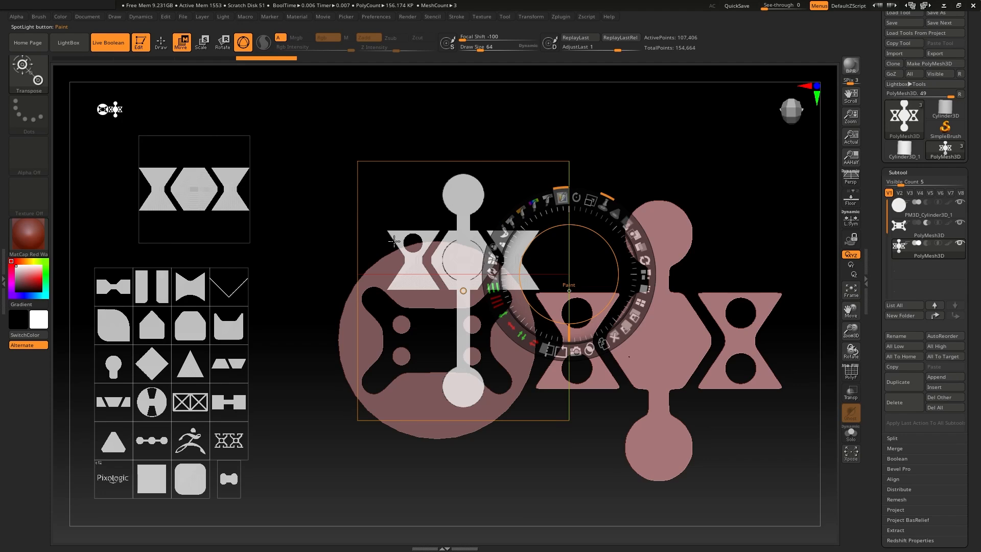
mouse_move(394, 240)
mouse_down()
mouse_move(403, 223)
mouse_move(452, 236)
mouse_up()
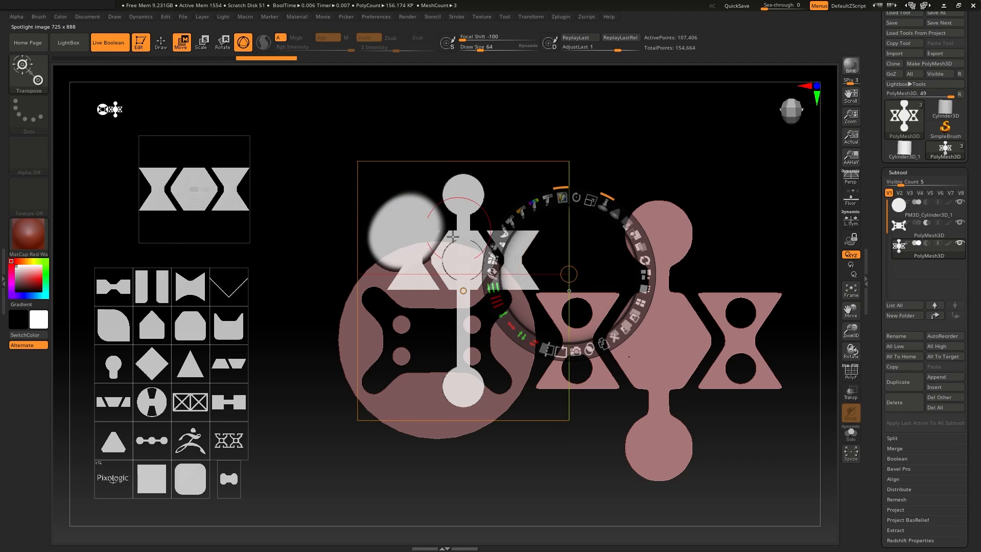
key(ctrl+z)
With a draw size of about 21, paint a ring above the left hourglass and erase round holes in the two end circles and the hexagon
key(q)
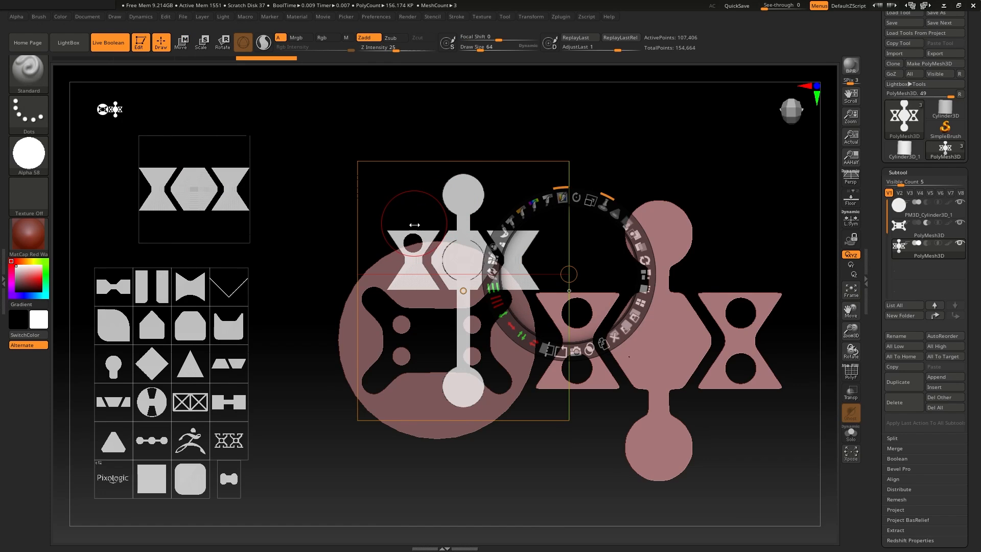
key(s)
mouse_move(414, 224)
mouse_down()
mouse_move(410, 215)
mouse_move(396, 229)
mouse_move(411, 214)
mouse_move(418, 224)
mouse_move(389, 211)
mouse_move(434, 196)
mouse_move(414, 214)
mouse_move(404, 206)
mouse_move(469, 200)
mouse_move(464, 192)
mouse_up()
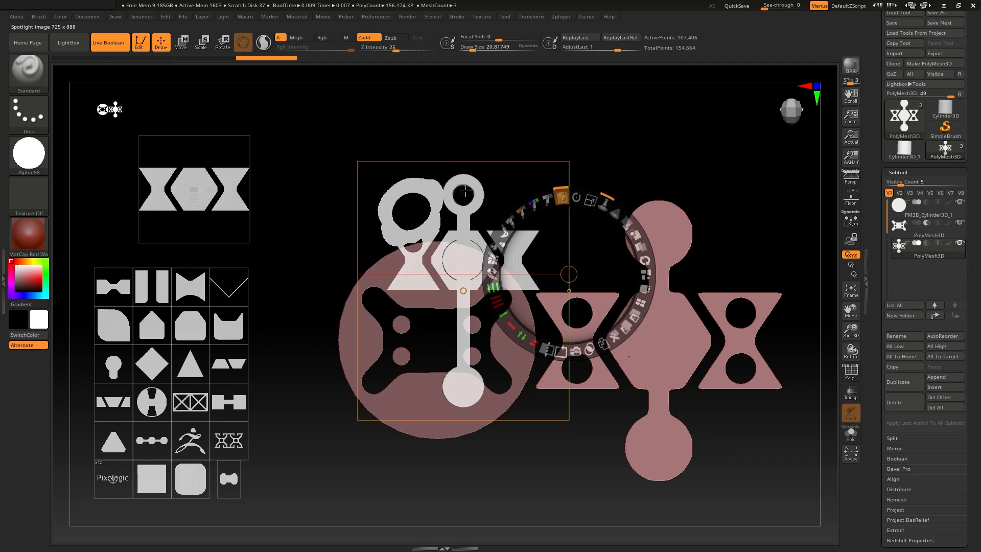
alt+drag(457, 260, 460, 259)
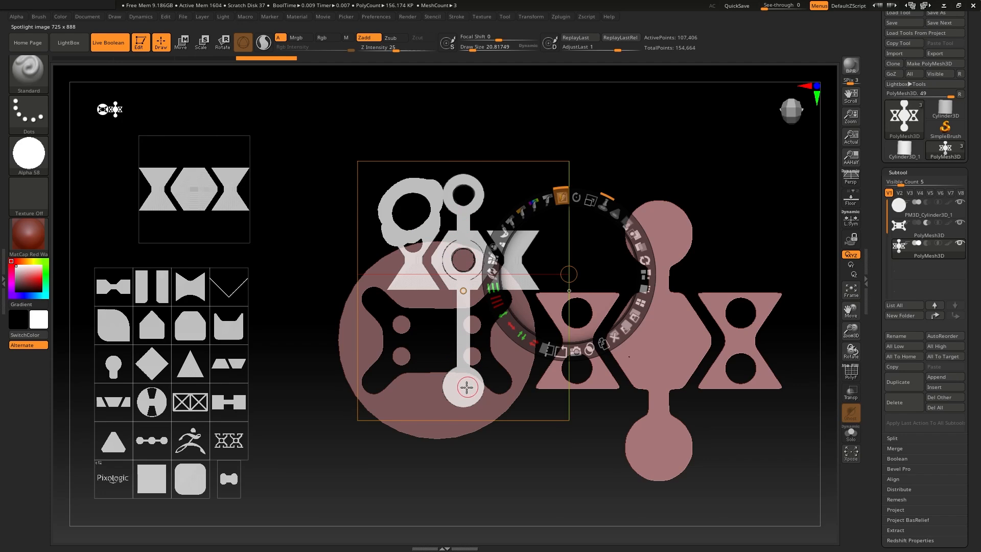
alt+drag(467, 387, 457, 389)
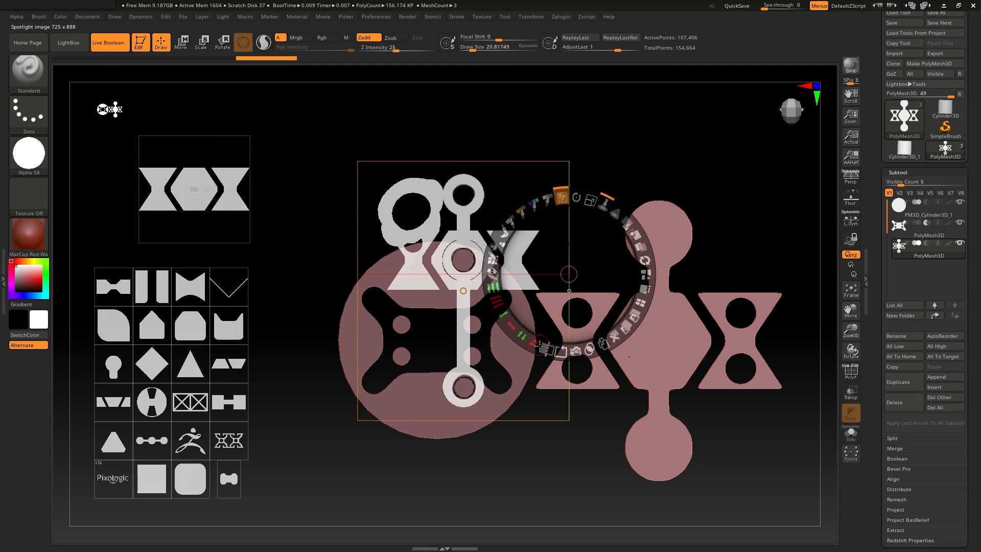
Centre the Spotlight dial on the painted canvas image and mirror it both left to right and vertically
mouse_move(570, 274)
mouse_down()
mouse_move(468, 258)
mouse_move(465, 290)
mouse_up()
key(shift)
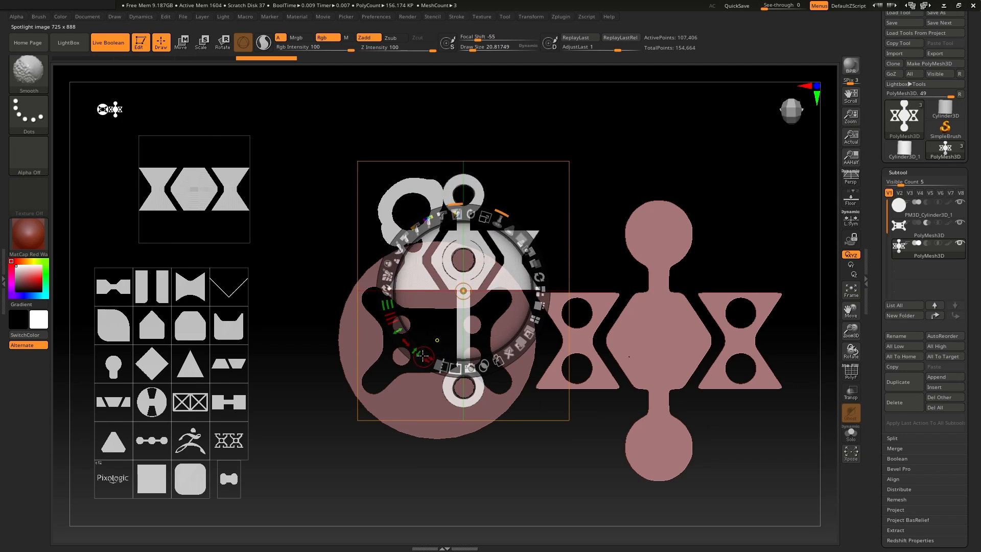
shift+click(418, 353)
shift+click(426, 360)
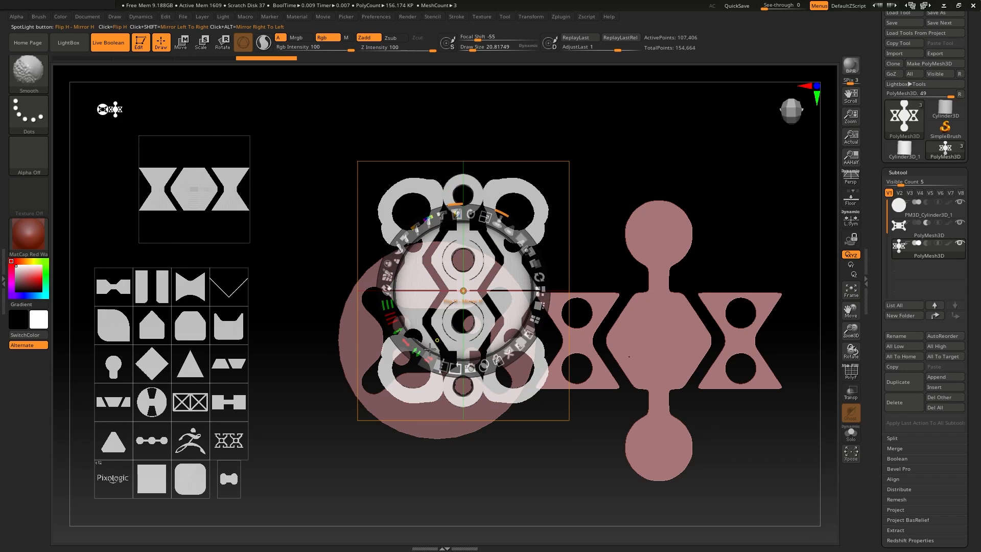
Create a Snapshot3D mesh from the mirrored image and move it clear of the cylinder on the opposite side from the earlier mesh
click(471, 370)
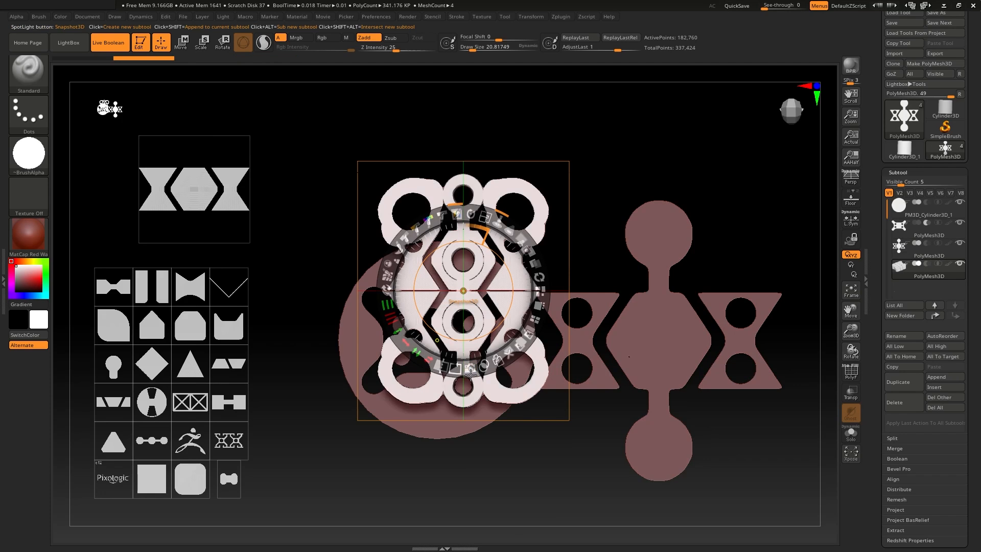
key(shift+z)
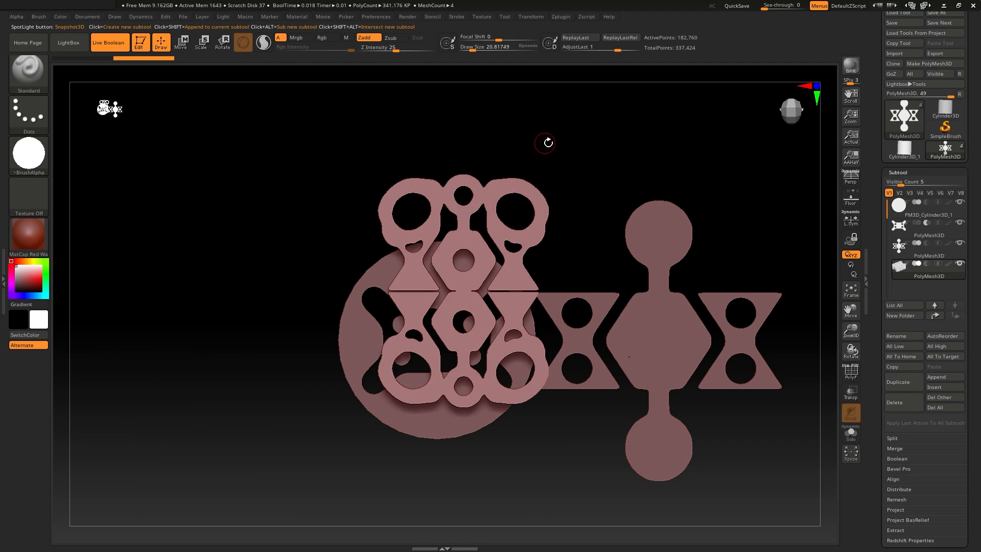
mouse_move(570, 144)
mouse_down()
mouse_move(616, 159)
mouse_move(562, 149)
mouse_move(432, 171)
mouse_up()
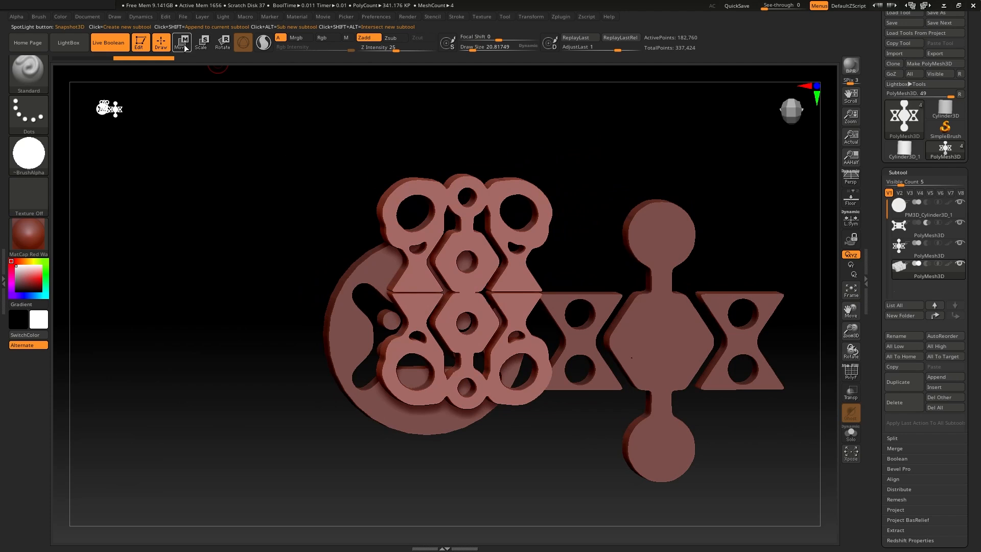
click(181, 42)
drag(399, 285, 143, 287)
drag(413, 134, 414, 163)
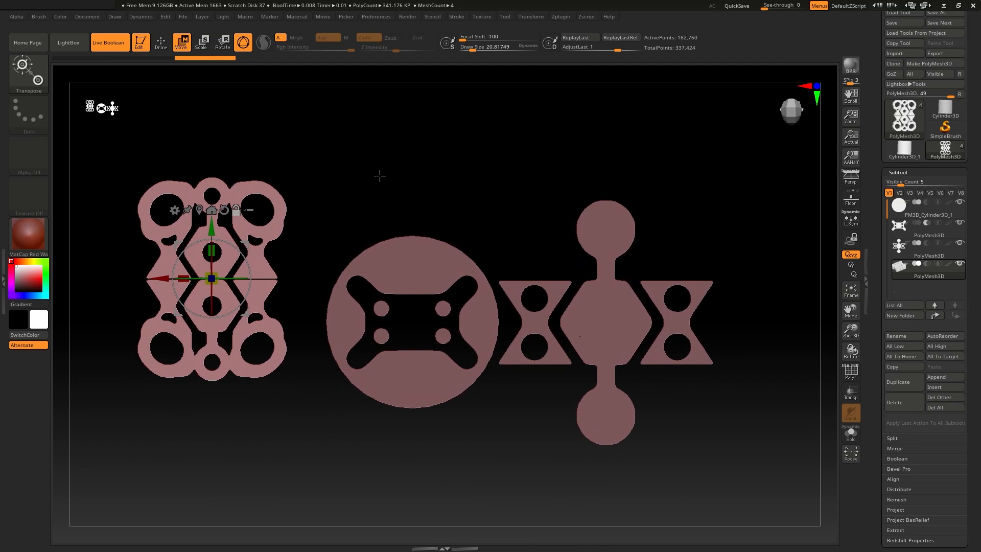
Return to Spotlight editing, pull the Pixologic logo out of the image grid, and delete the painted canvas image
key(shift+z)
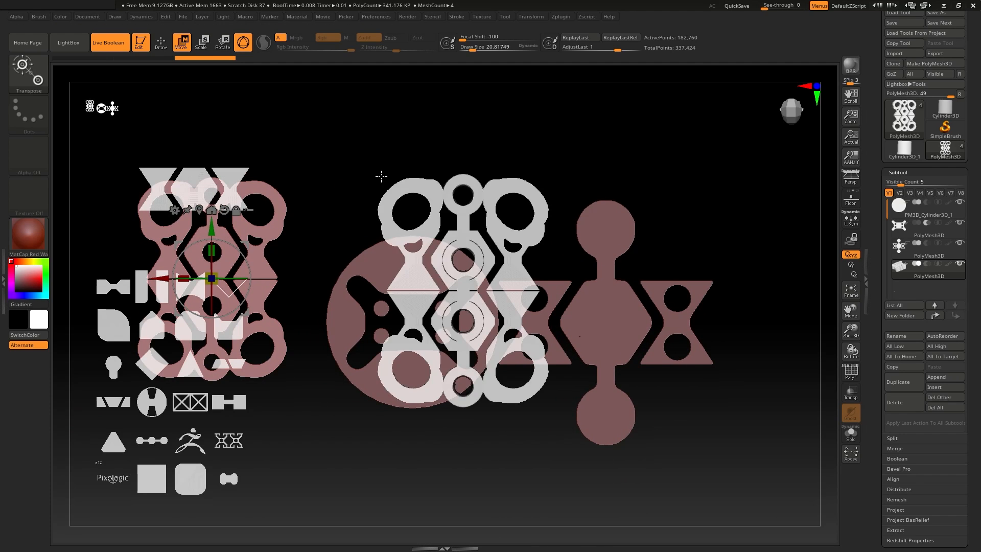
key(z)
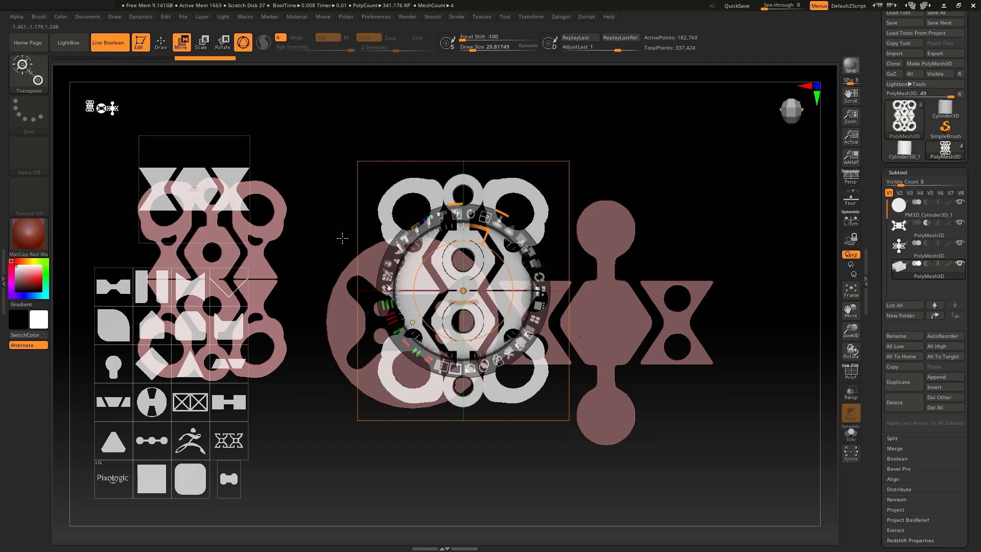
click(113, 480)
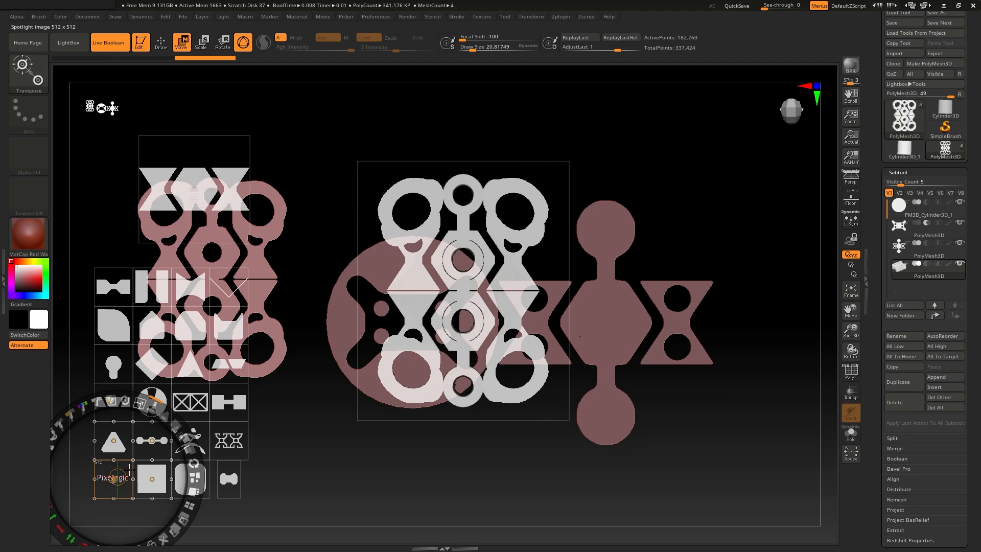
drag(126, 492, 710, 233)
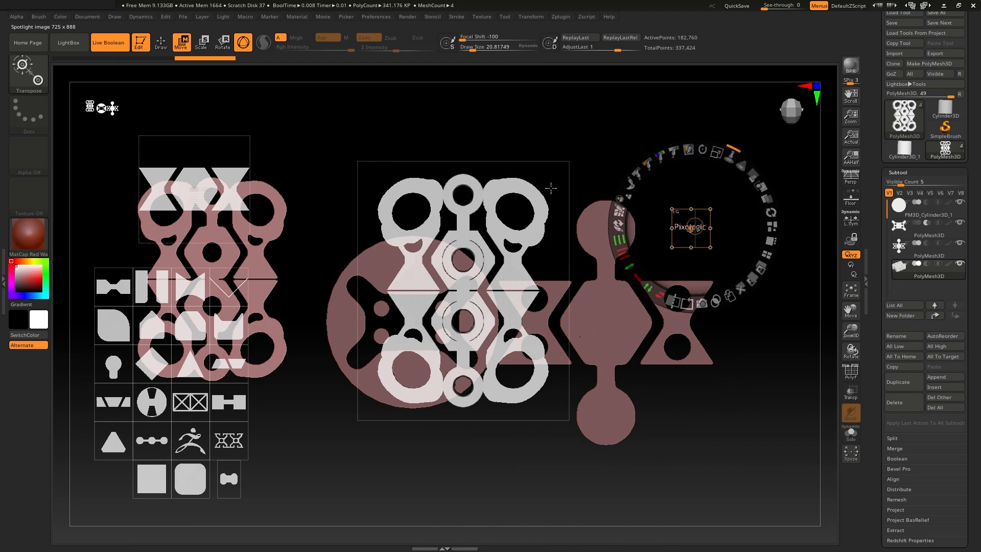
click(551, 188)
click(588, 260)
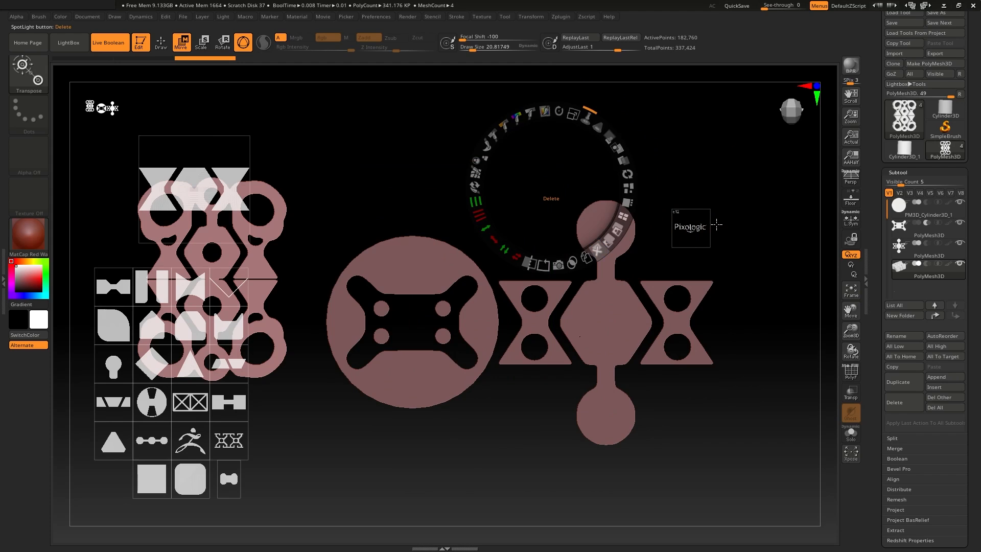
Move the Pixologic logo above the cylinder and scale it up to roughly the cylinder's width
click(696, 217)
drag(695, 218, 426, 187)
drag(452, 124, 440, 195)
drag(447, 160, 444, 130)
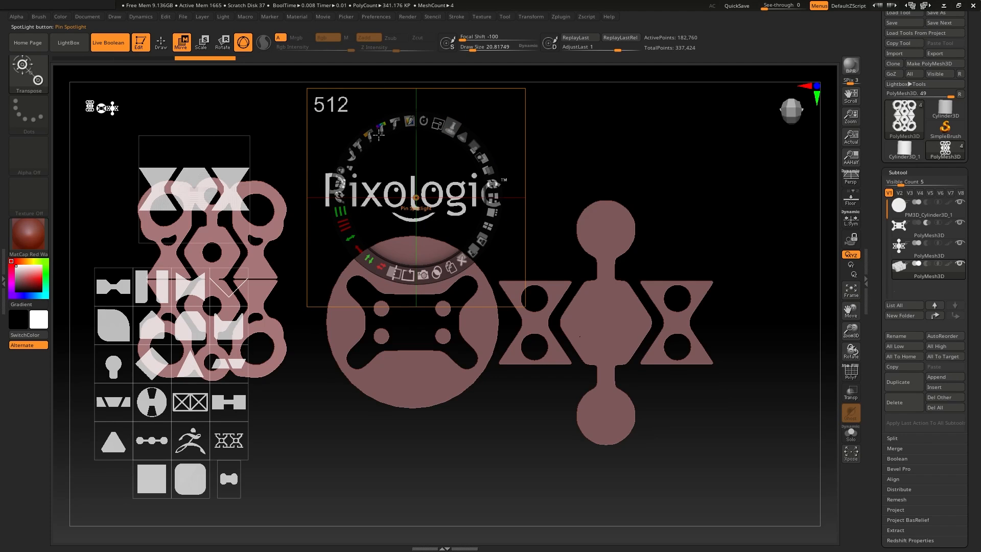
Create a Snapshot3D mesh from the Pixologic logo, hide Spotlight, and rotate the model to inspect the lettering
click(409, 121)
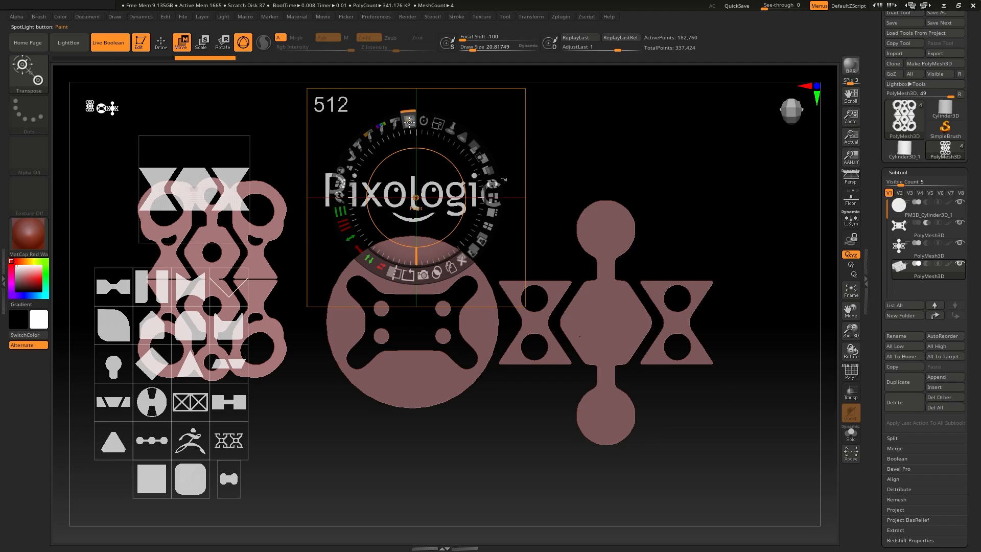
click(423, 275)
click(161, 43)
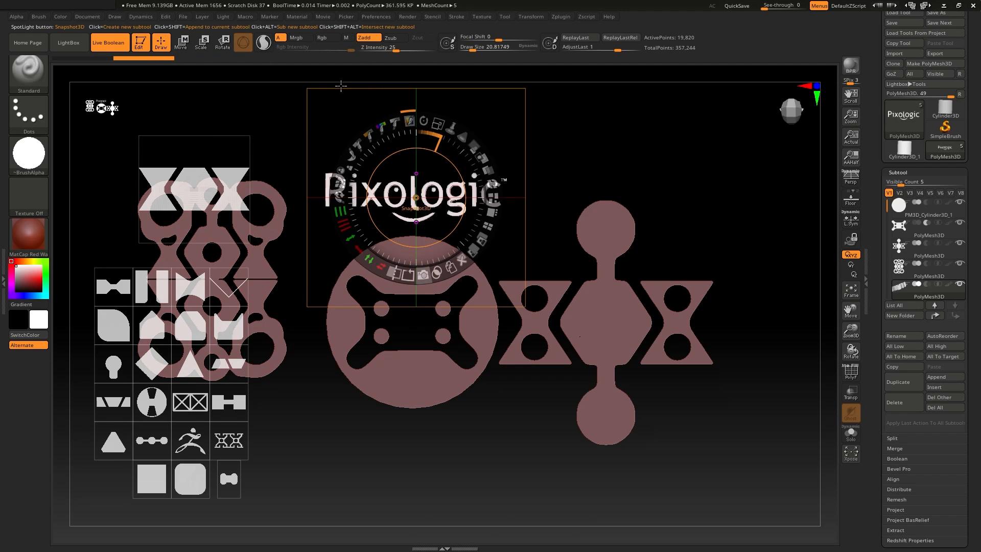
key(shift+z)
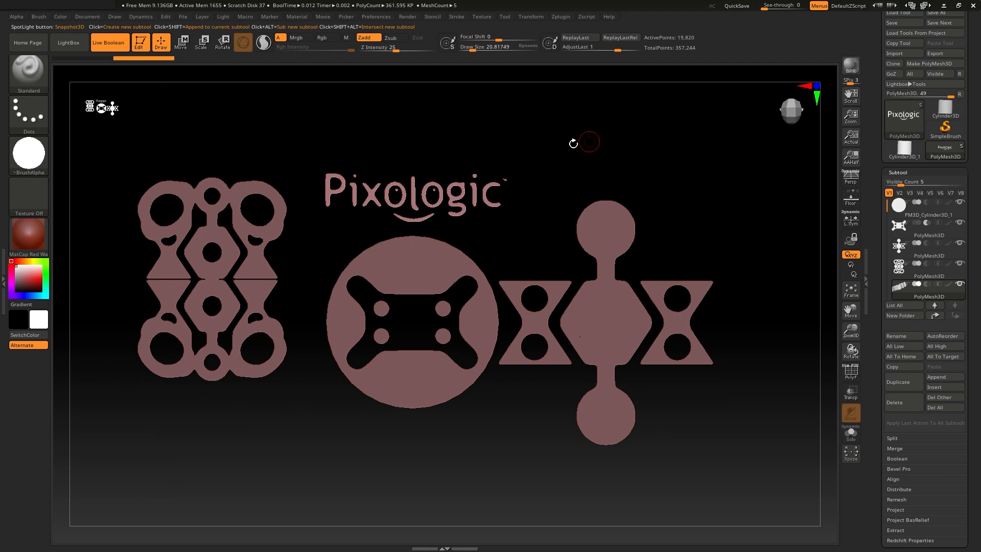
mouse_move(551, 129)
mouse_down()
mouse_move(579, 157)
mouse_move(558, 164)
mouse_move(547, 132)
mouse_move(551, 151)
mouse_move(545, 136)
mouse_move(464, 153)
mouse_up()
Return to Spotlight editing, move the Pixologic logo image away from its mesh, and delete the image
key(shift+z)
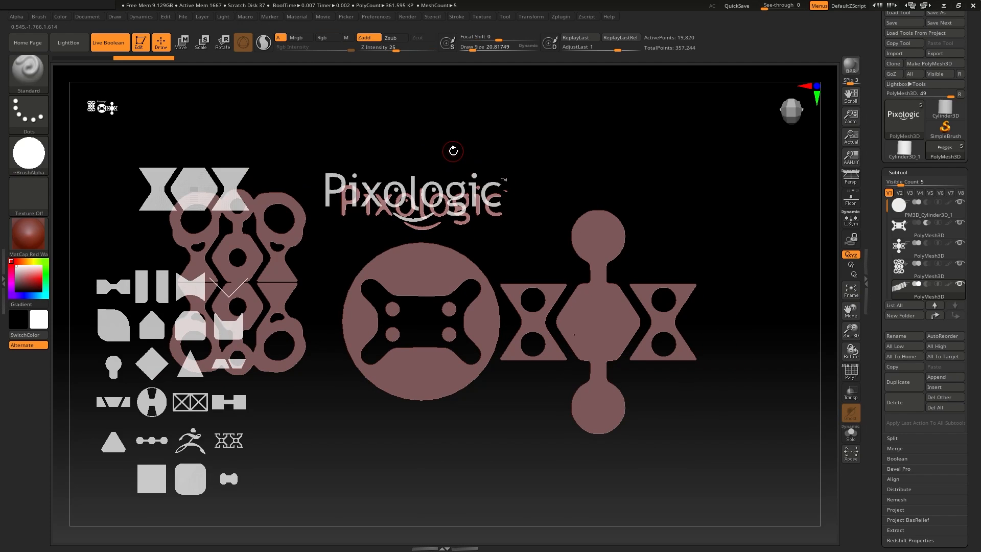
key(z)
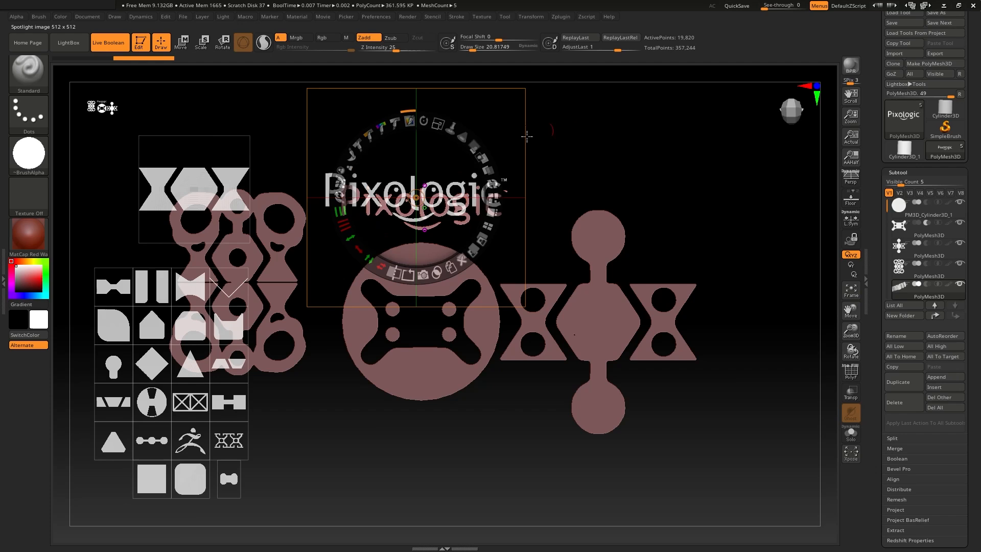
drag(453, 162, 700, 148)
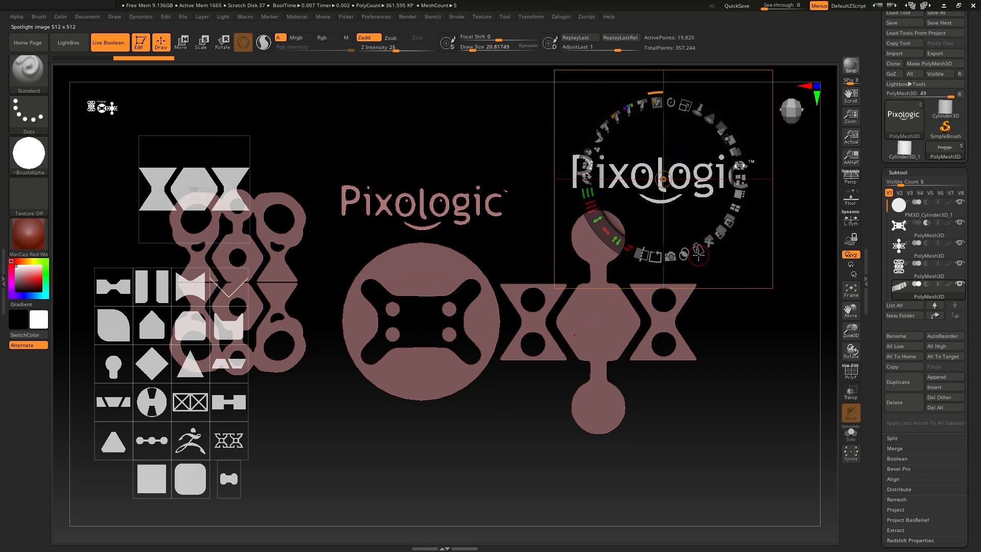
click(710, 244)
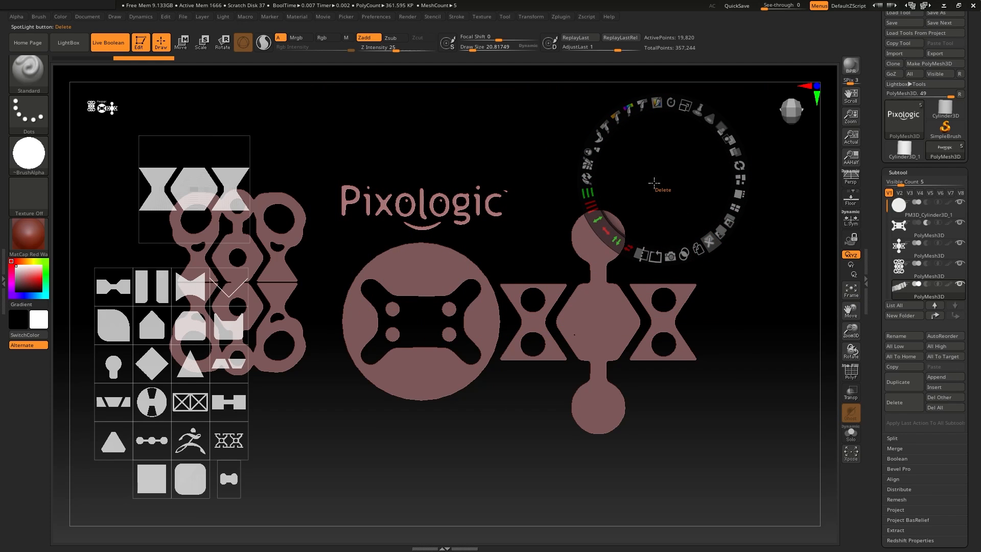
Move the Spotlight dial together with its image grid until the dial is centred on the cylinder
drag(676, 172, 422, 287)
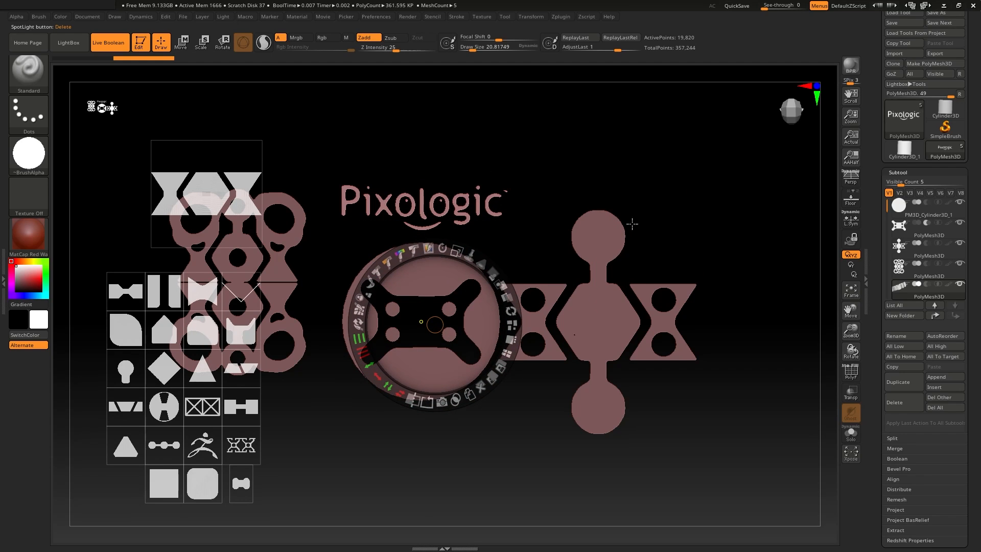
drag(631, 159, 419, 322)
drag(543, 164, 418, 326)
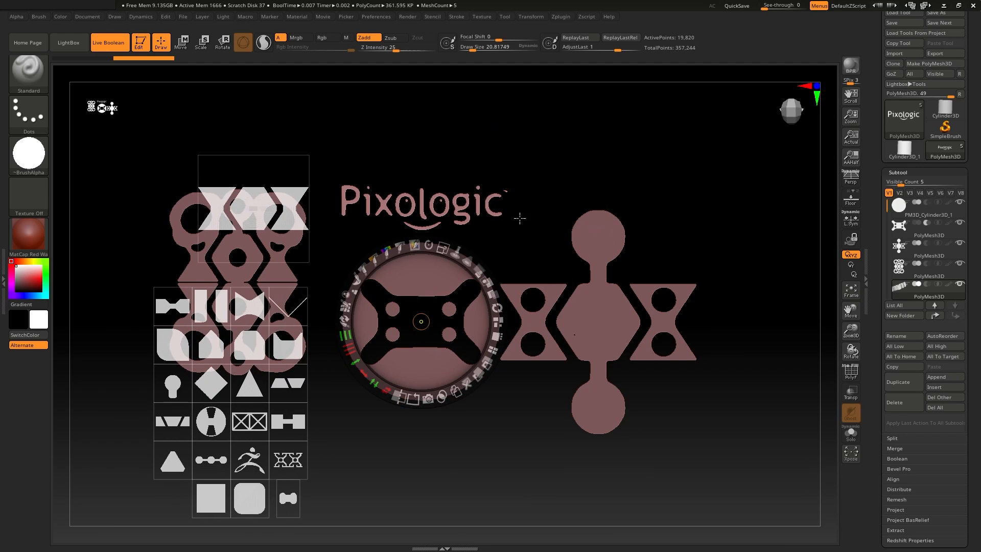